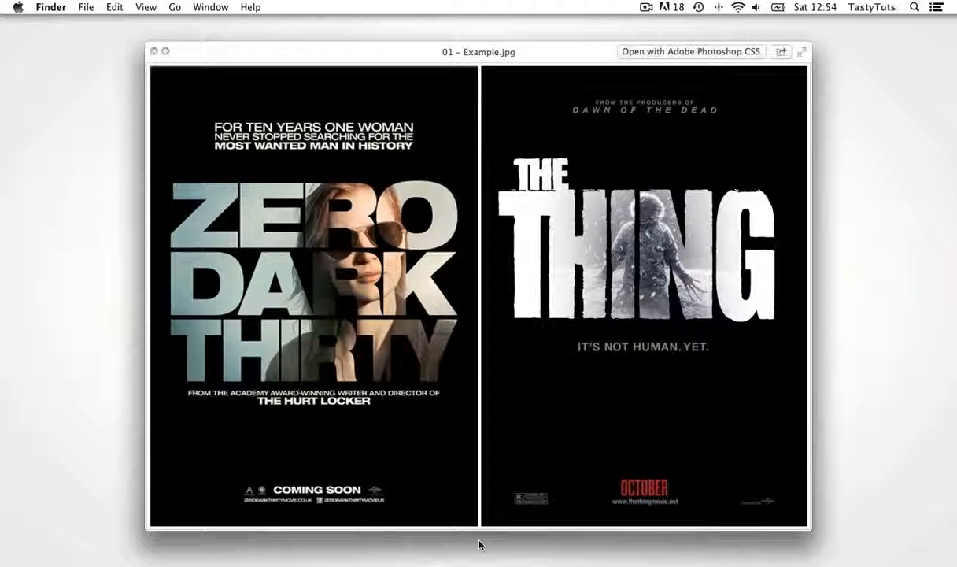
key(Right)
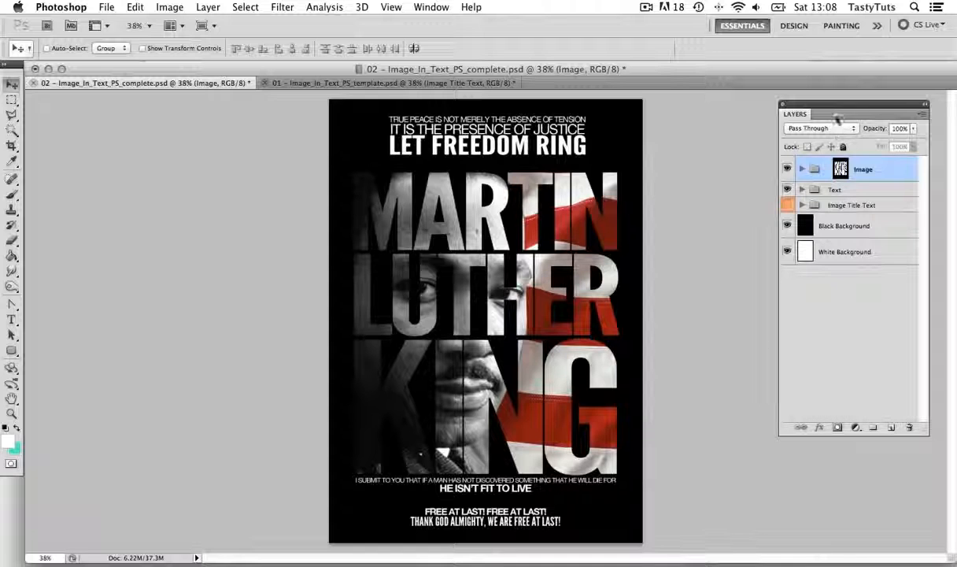
Preview the completed poster without the Image group's layer mask by disabling the mask and enabling it again
mouse_move(793, 108)
mouse_down()
mouse_move(790, 99)
mouse_move(782, 115)
mouse_up()
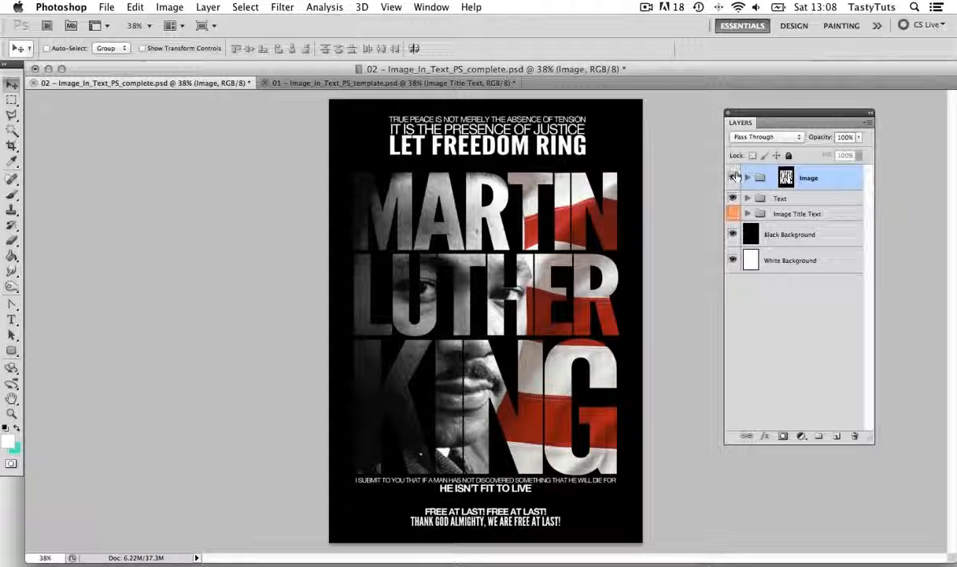
click(786, 177)
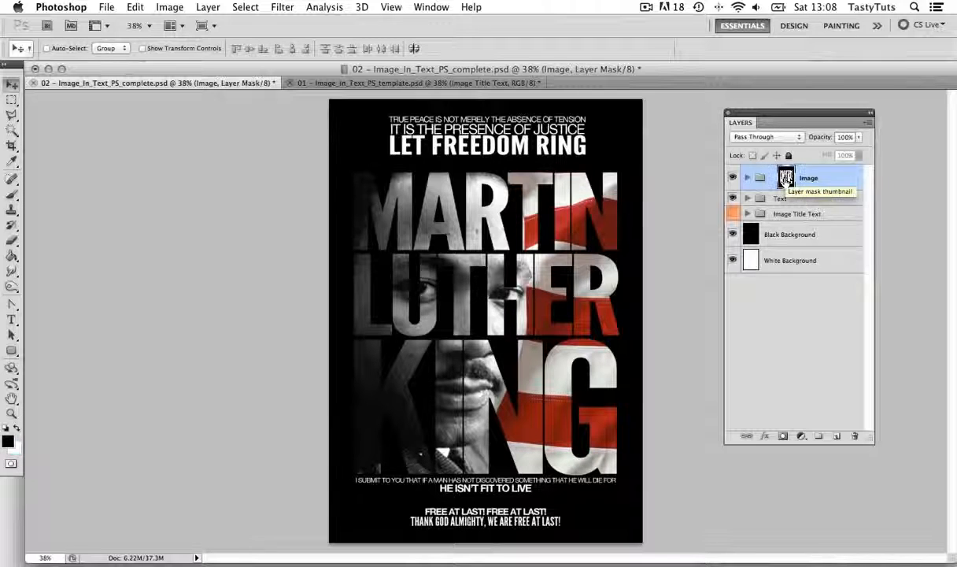
right_click(787, 178)
click(841, 183)
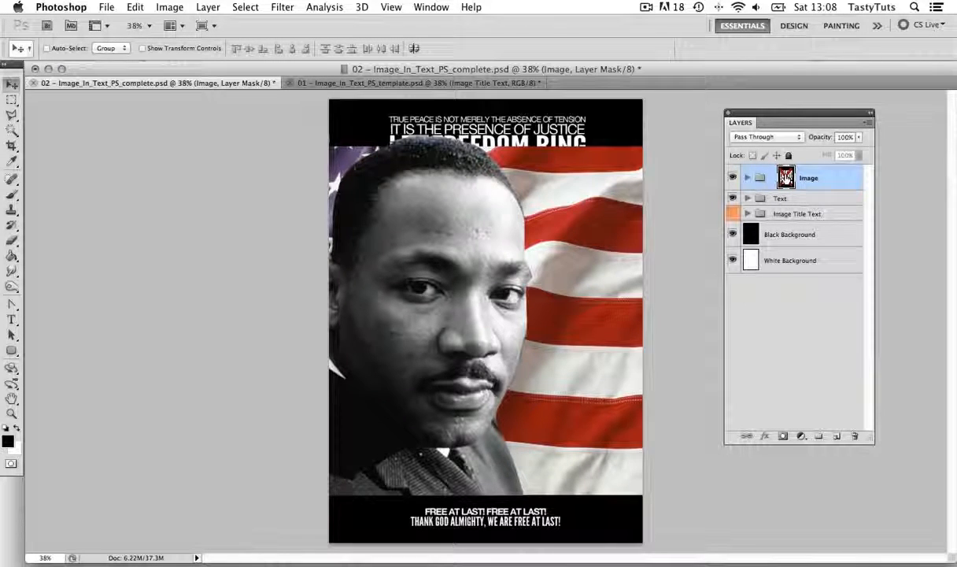
click(786, 178)
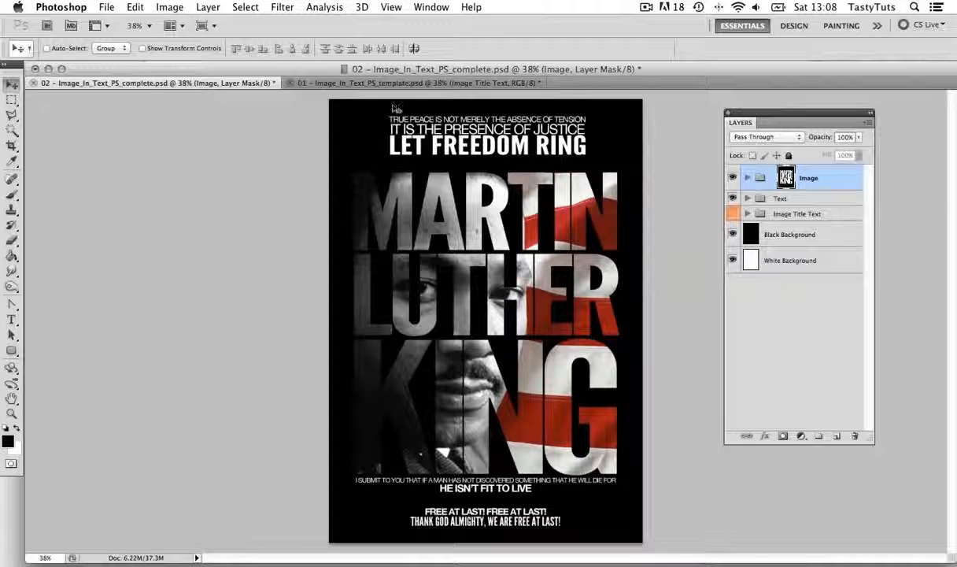
Switch to the 01 – Image_In_Text_PS_template.psd document and examine the Text group's four layers by toggling their visibility
click(359, 84)
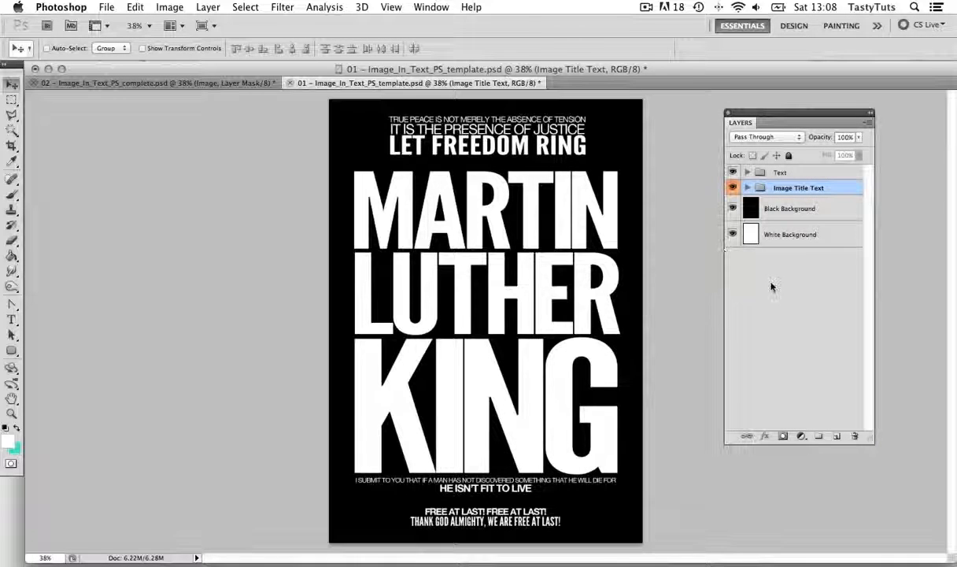
click(733, 272)
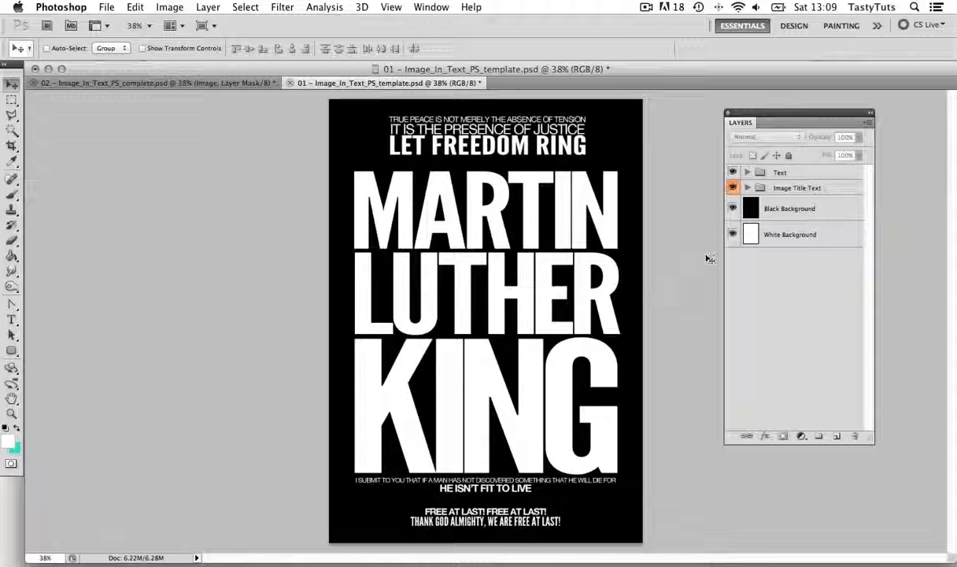
click(746, 172)
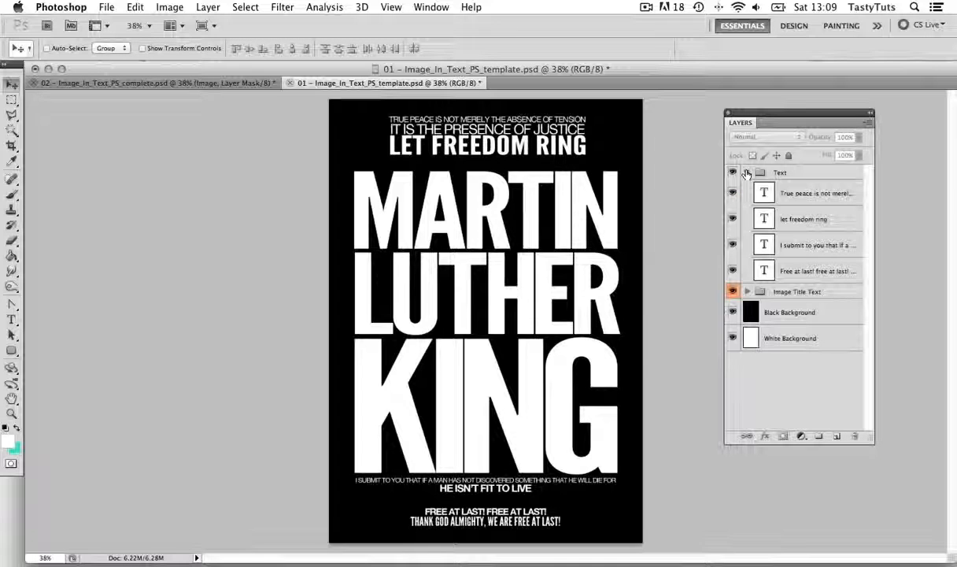
click(732, 192)
click(732, 192)
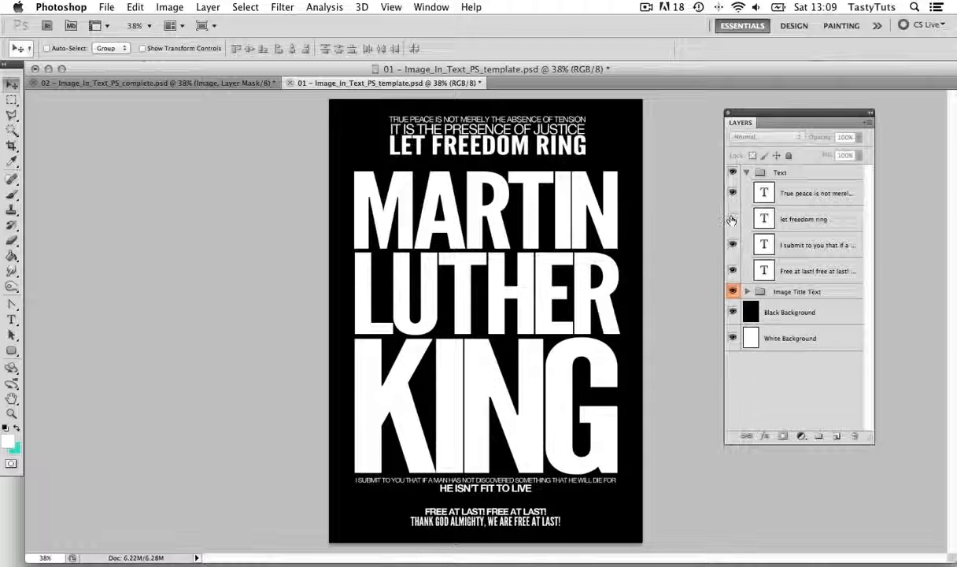
click(732, 218)
click(732, 218)
click(732, 245)
click(732, 245)
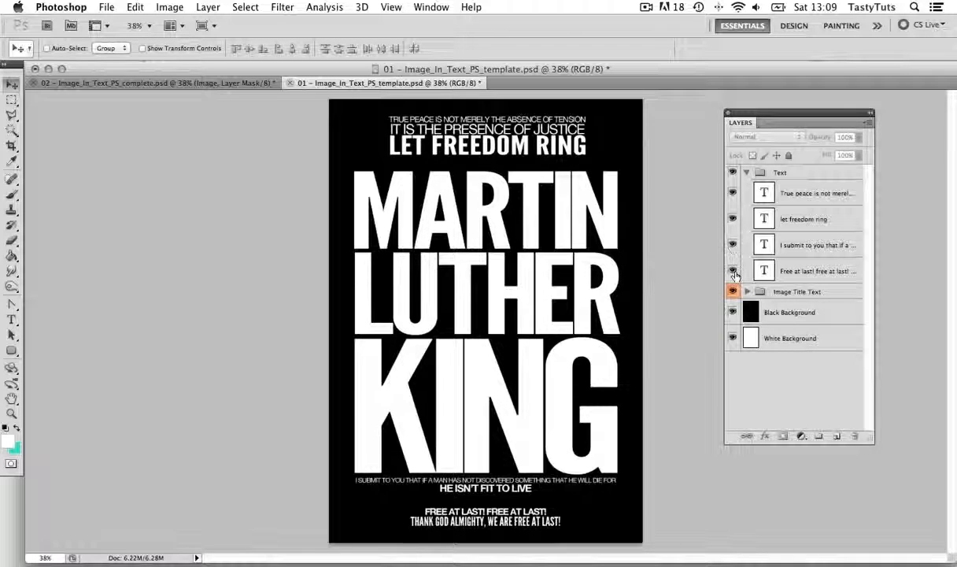
click(732, 270)
click(732, 270)
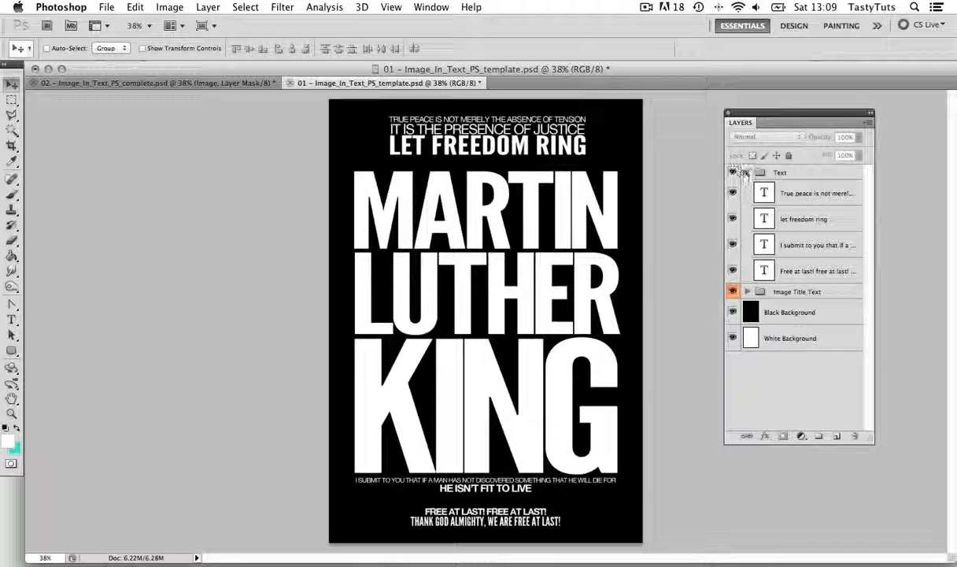
Examine the Image Title Text group and its Martin Luther King text layer by hiding and showing each
click(733, 292)
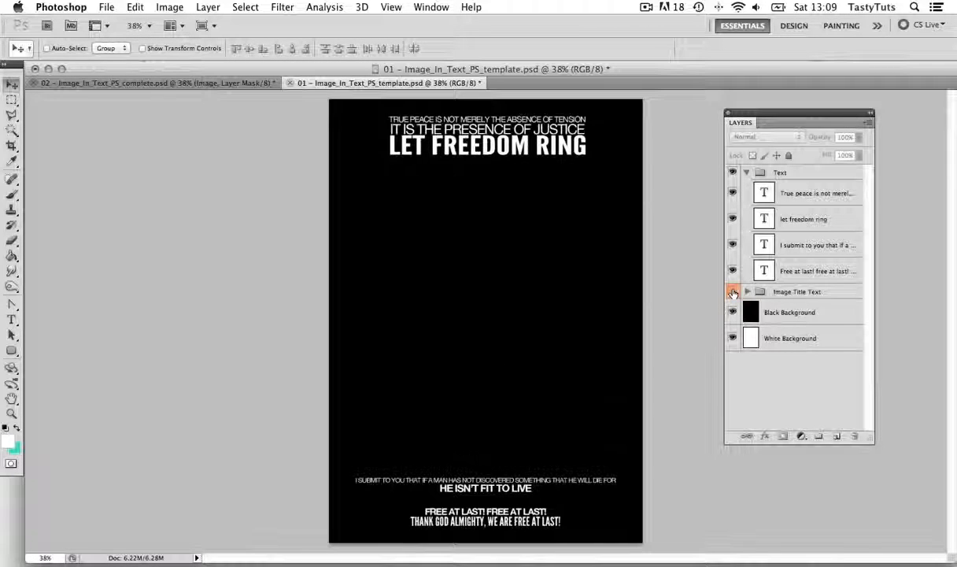
click(733, 292)
click(733, 292)
click(733, 292)
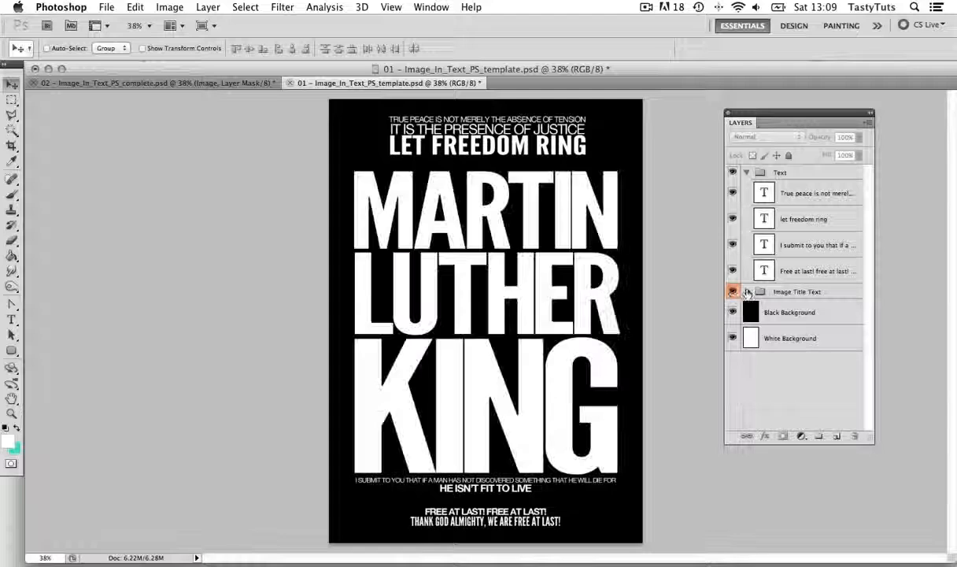
click(747, 292)
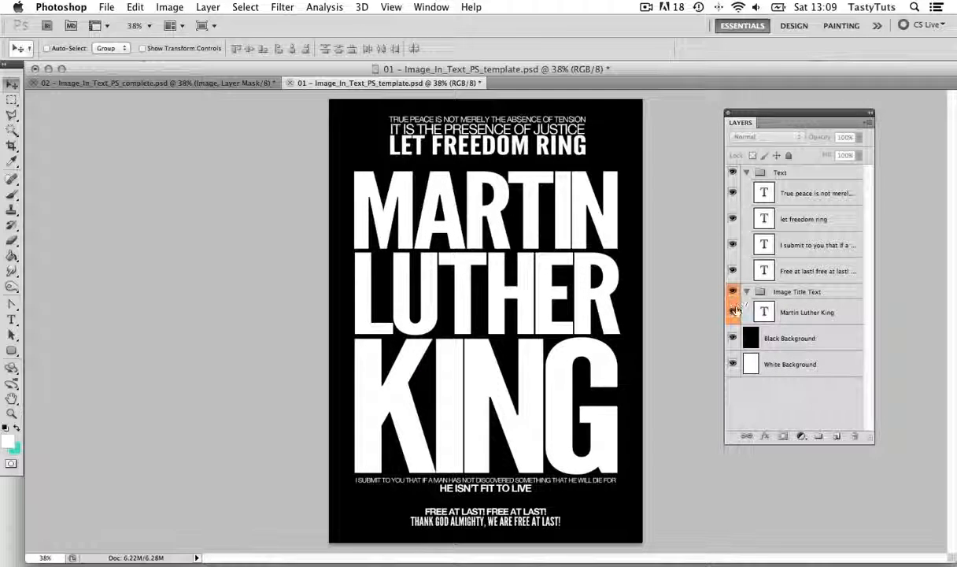
click(734, 314)
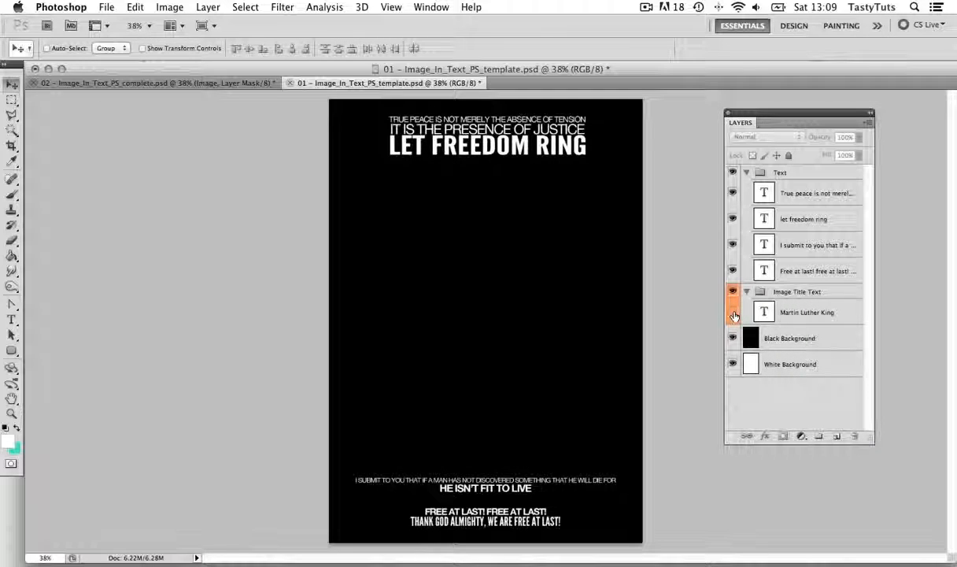
click(734, 313)
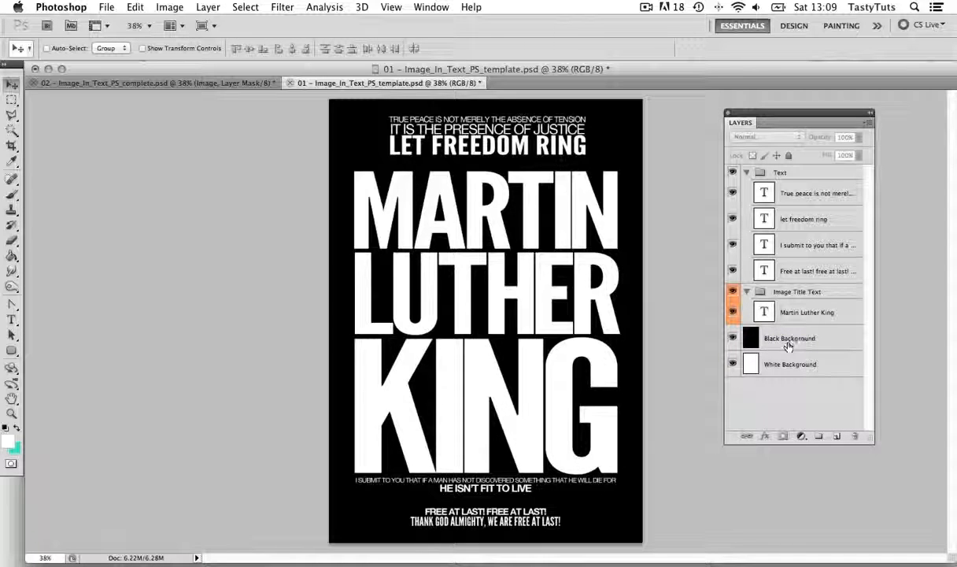
Examine the Black Background and White Background layers, leaving no layer selected
click(734, 339)
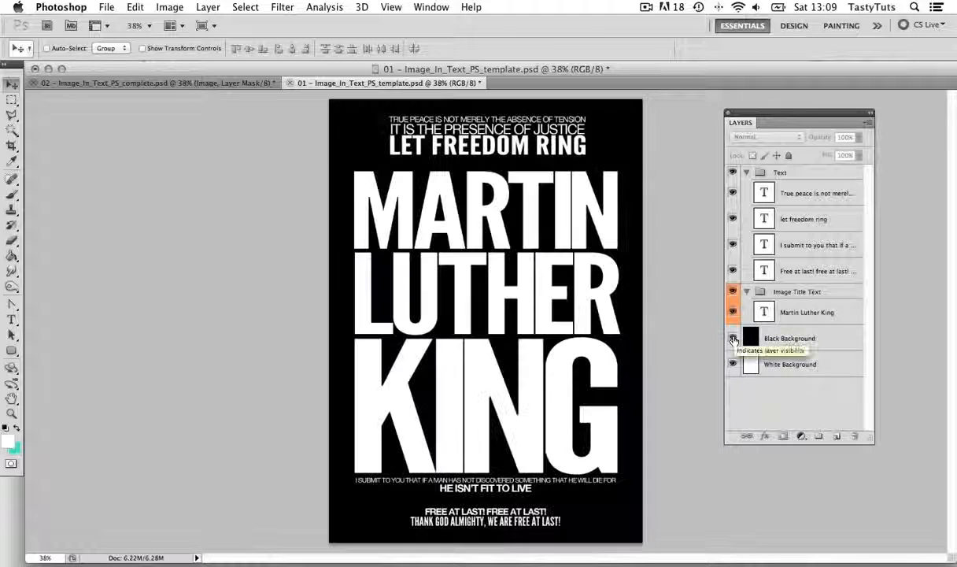
click(733, 339)
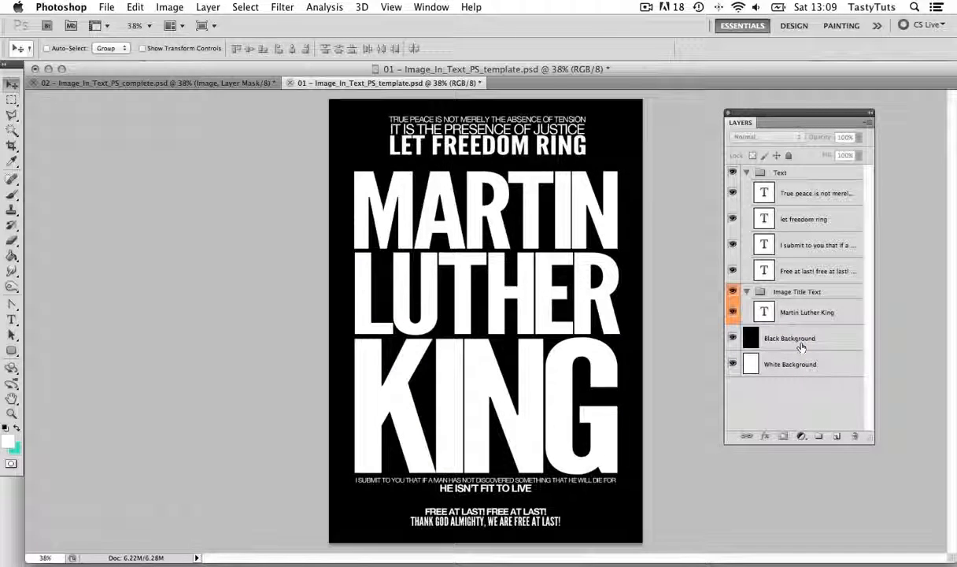
click(801, 347)
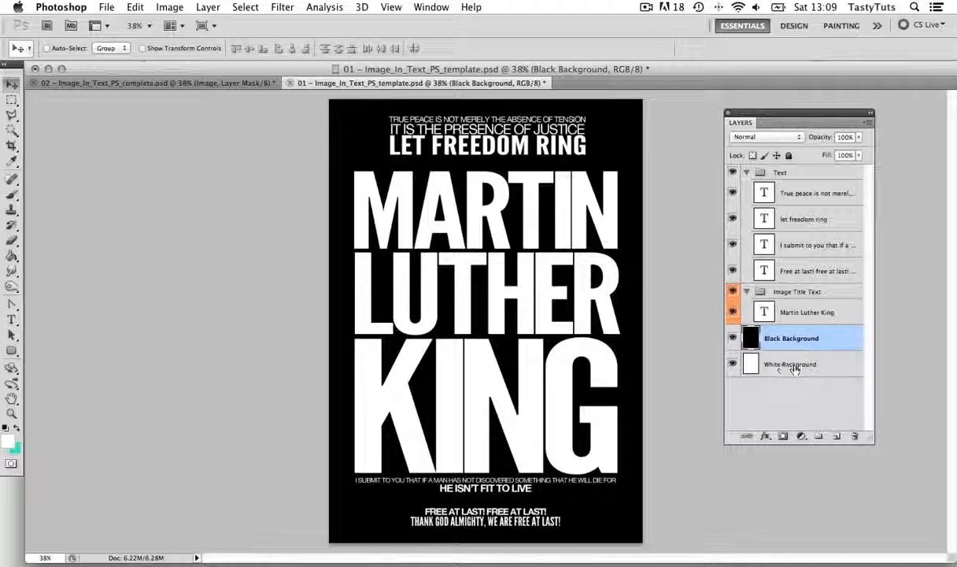
drag(791, 364, 809, 383)
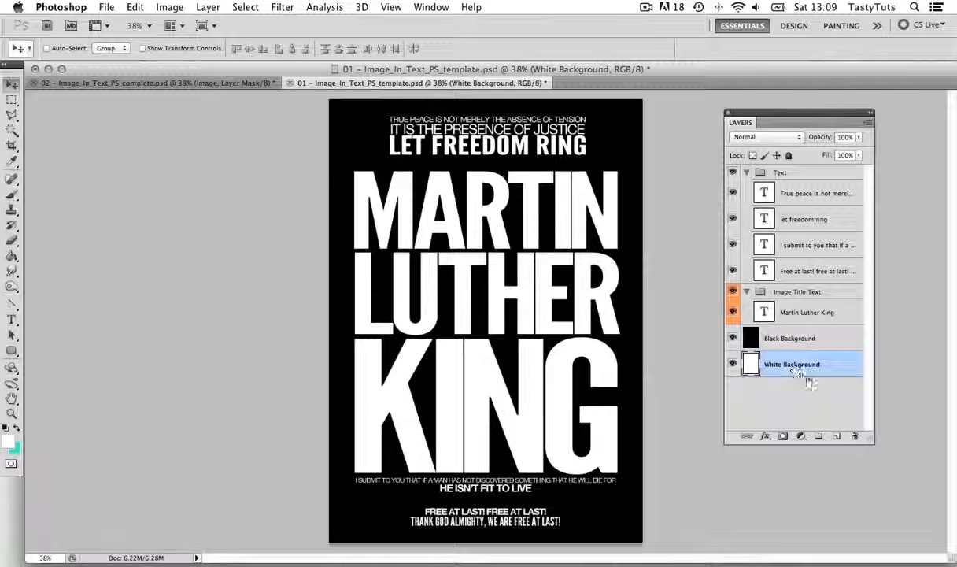
click(815, 405)
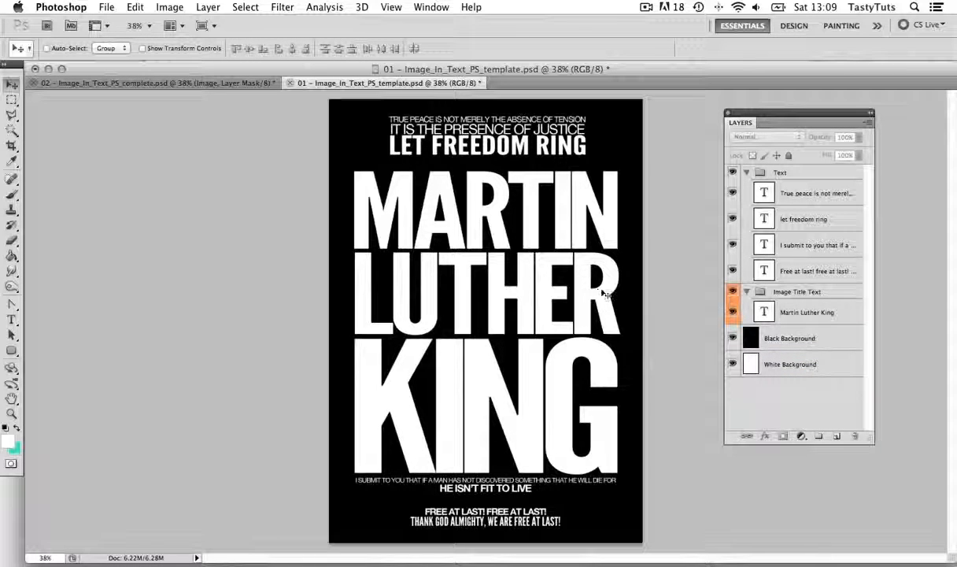
Toggle the Martin Luther King title layer off and on, and collapse the Text and Image Title Text groups
click(733, 311)
click(733, 312)
click(747, 171)
click(746, 187)
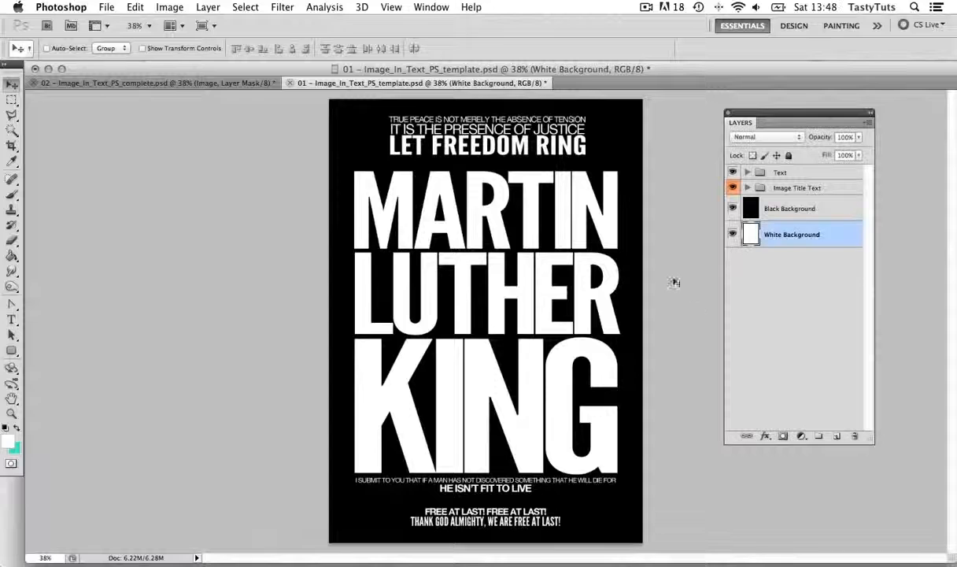
Switch to the Finder and open Martin_Luther_King.psd from the 02 – Image_Links folder inside the desktop's Image in text folder
key(F11)
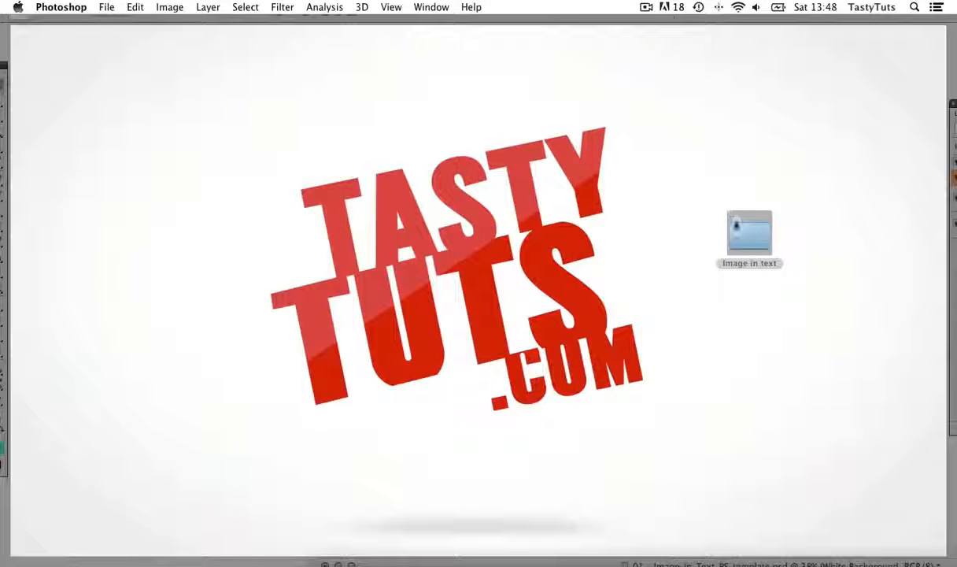
double_click(746, 235)
double_click(485, 172)
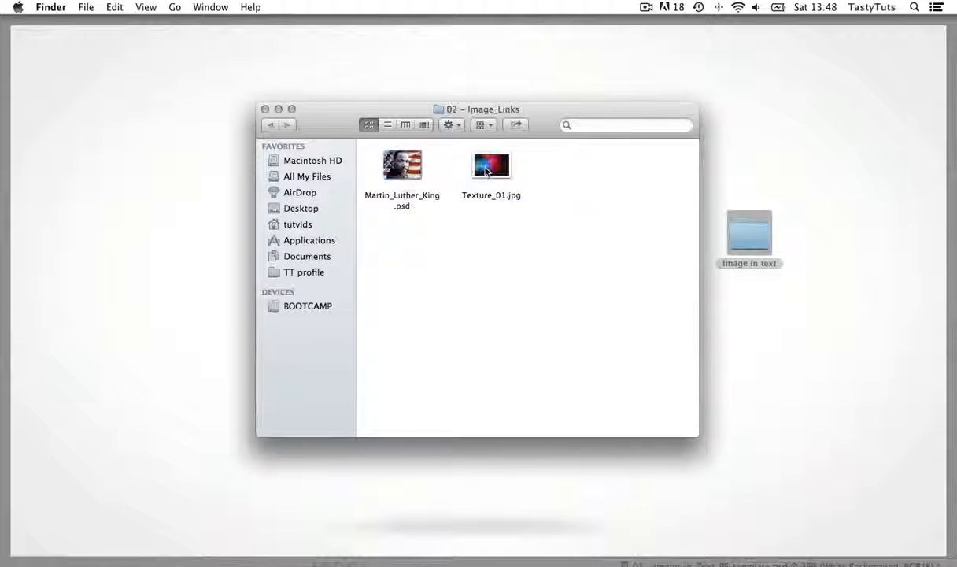
click(402, 168)
double_click(402, 168)
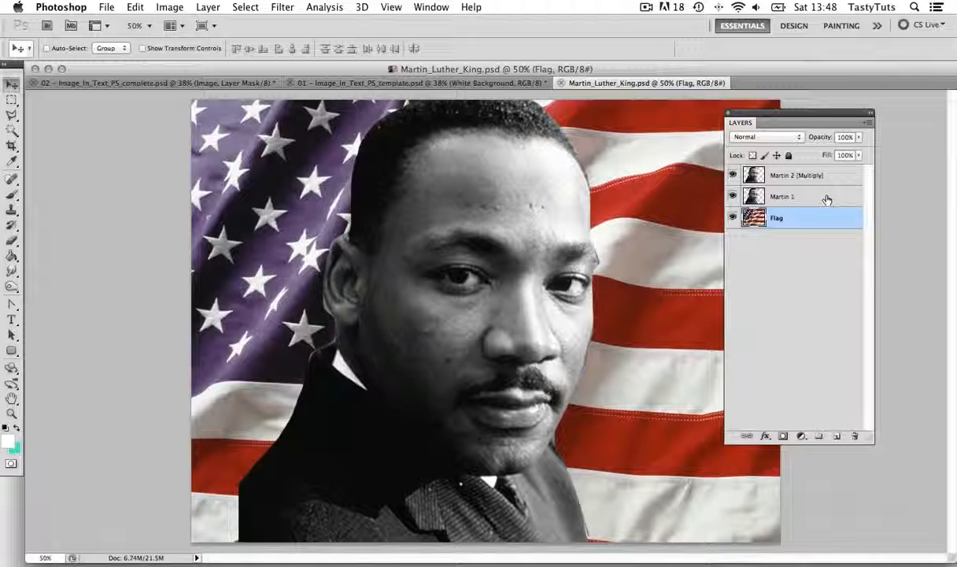
Group the Martin 2 [Multiply], Martin 1 and Flag layers together
click(805, 180)
click(812, 197)
click(809, 216)
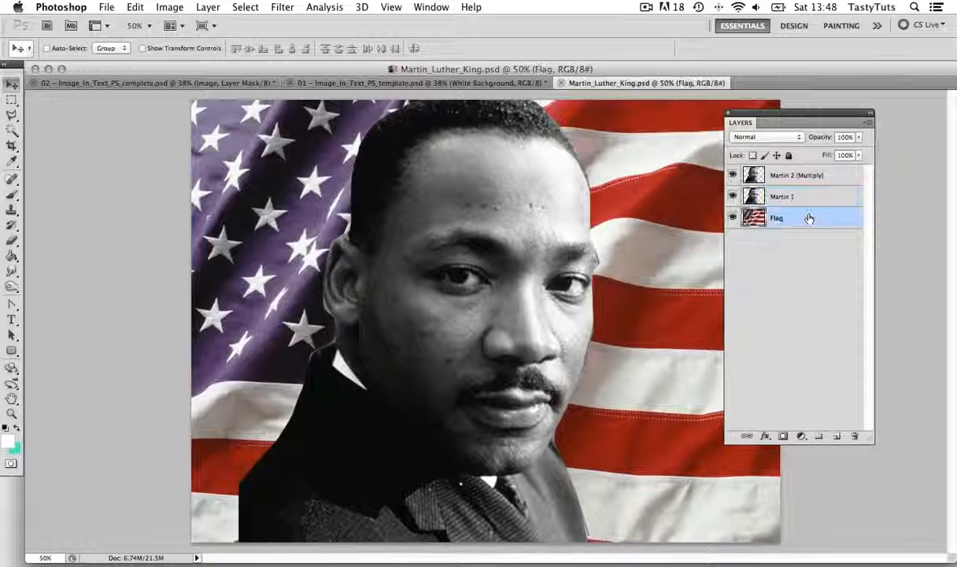
shift+click(809, 181)
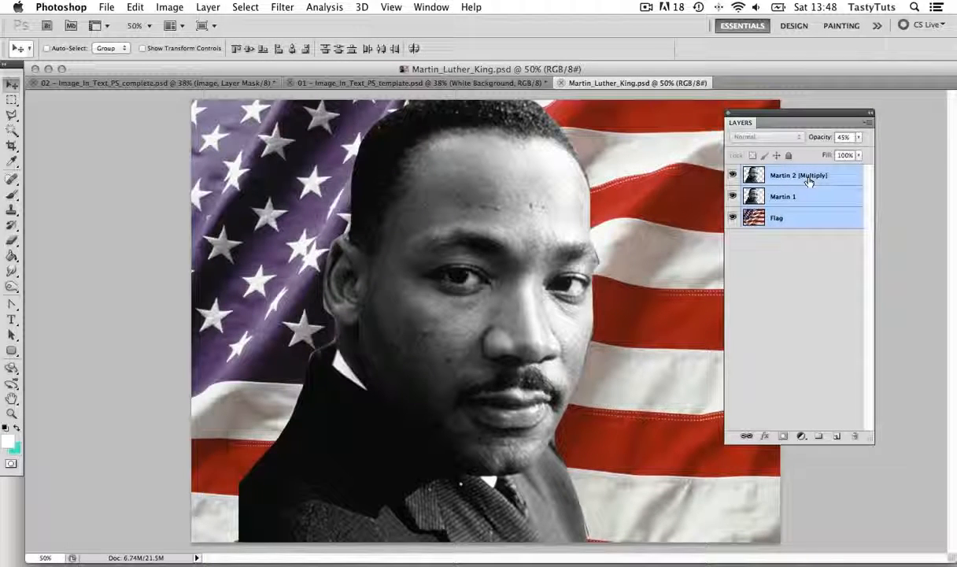
key(super+g)
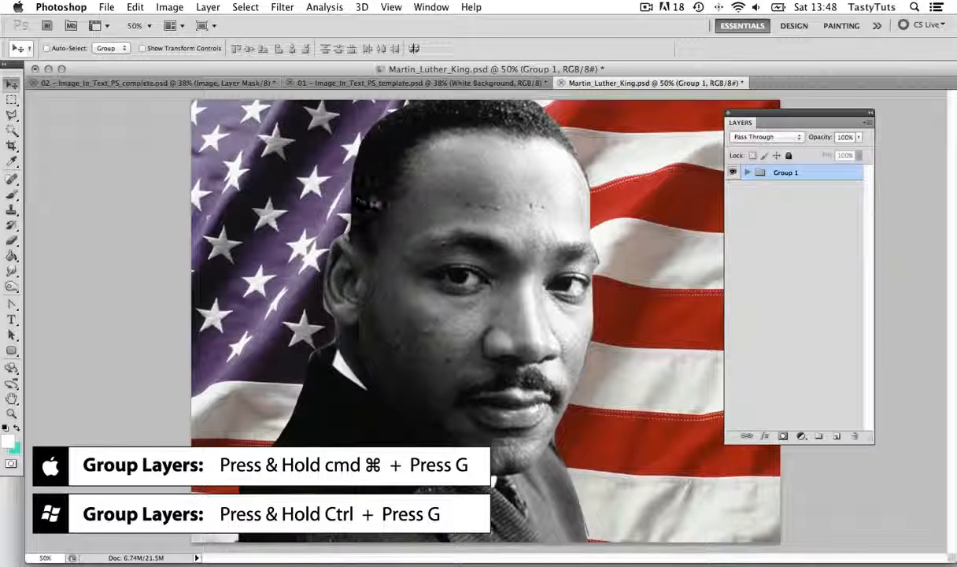
Move the portrait and flag group into the template document, place it above the Text group, and position it over the title
drag(464, 186, 456, 234)
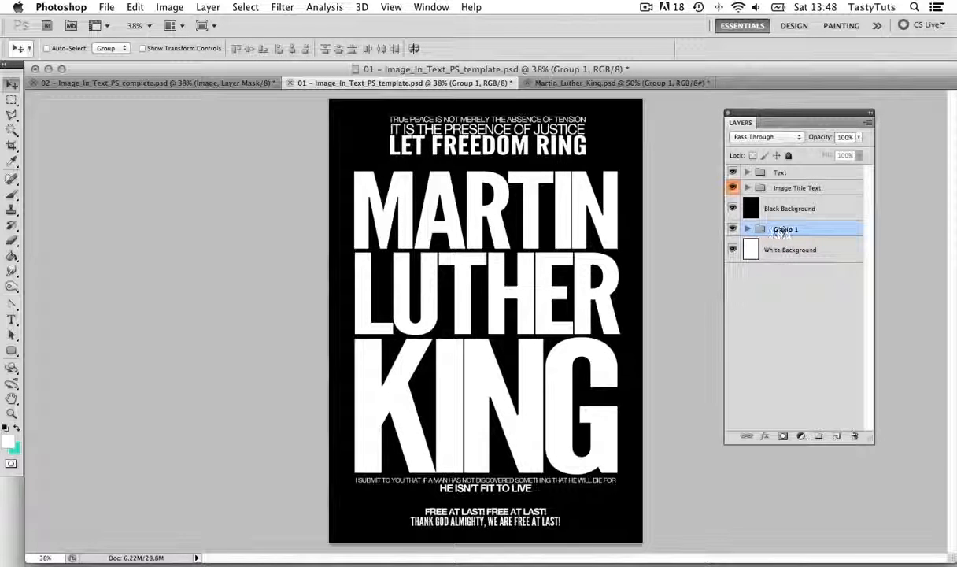
drag(779, 231, 778, 169)
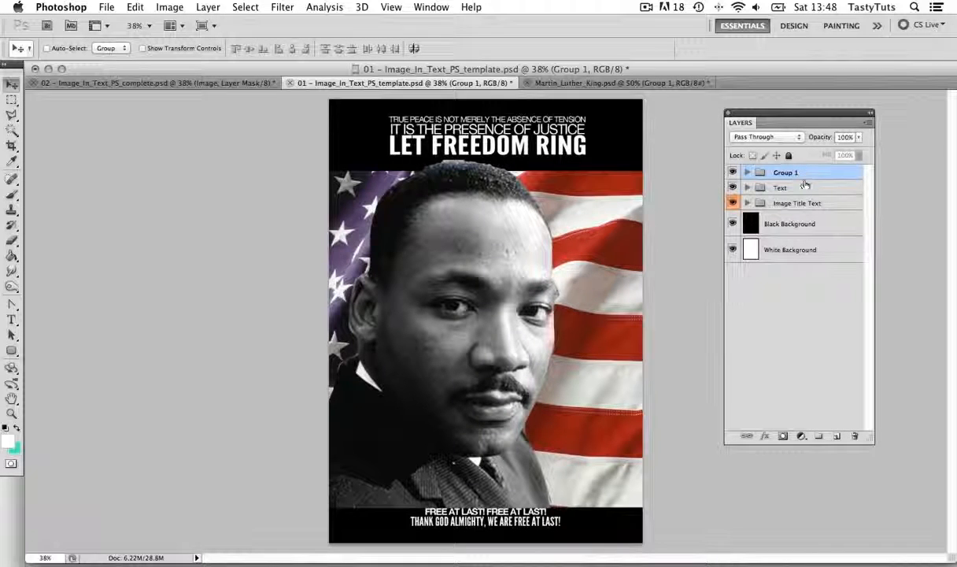
drag(572, 269, 573, 266)
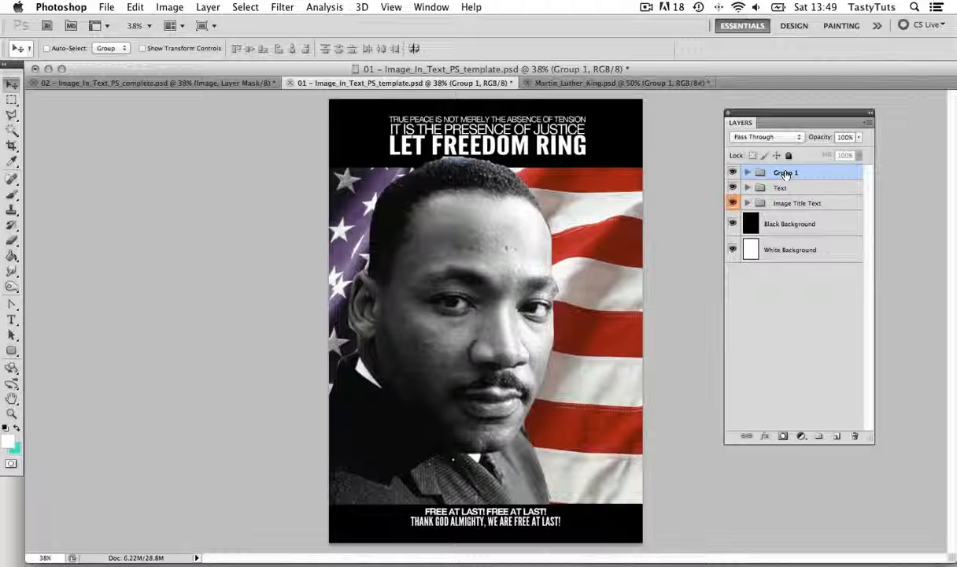
Hide Group 1 and select the Martin Luther King text layer inside the Image Title Text group
click(733, 173)
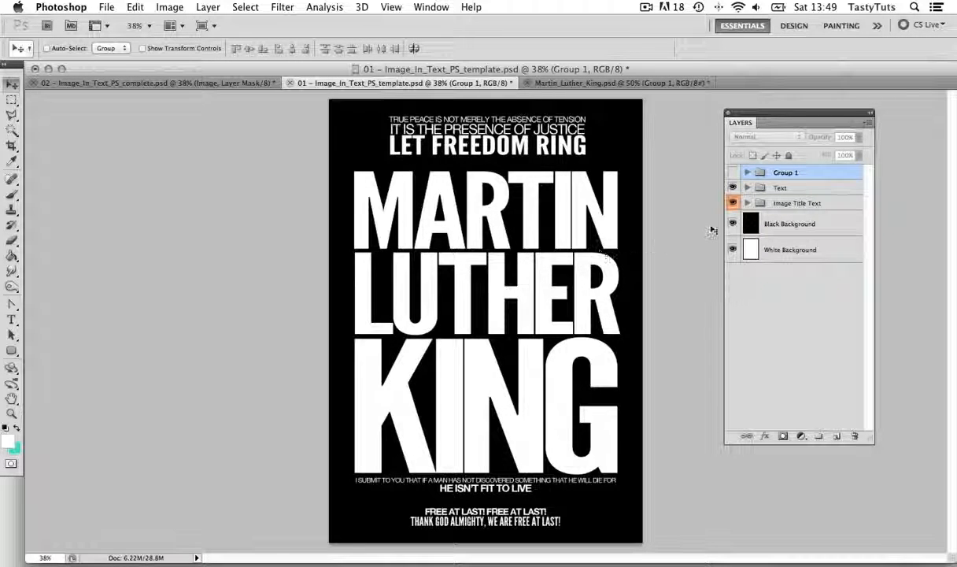
click(747, 203)
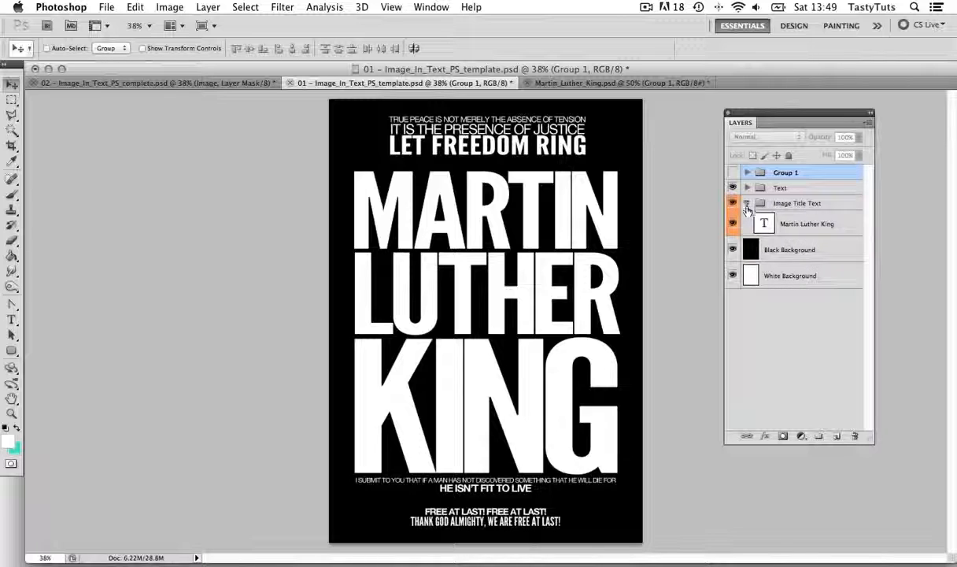
click(801, 225)
click(732, 224)
click(732, 226)
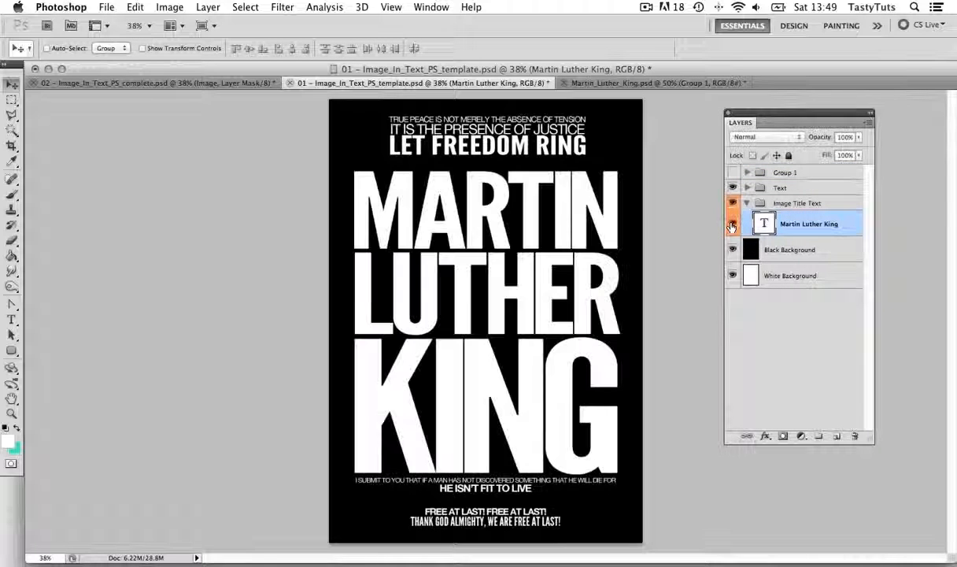
Select the whole canvas on the Martin Luther King text layer and copy the title to the clipboard
click(732, 226)
click(732, 226)
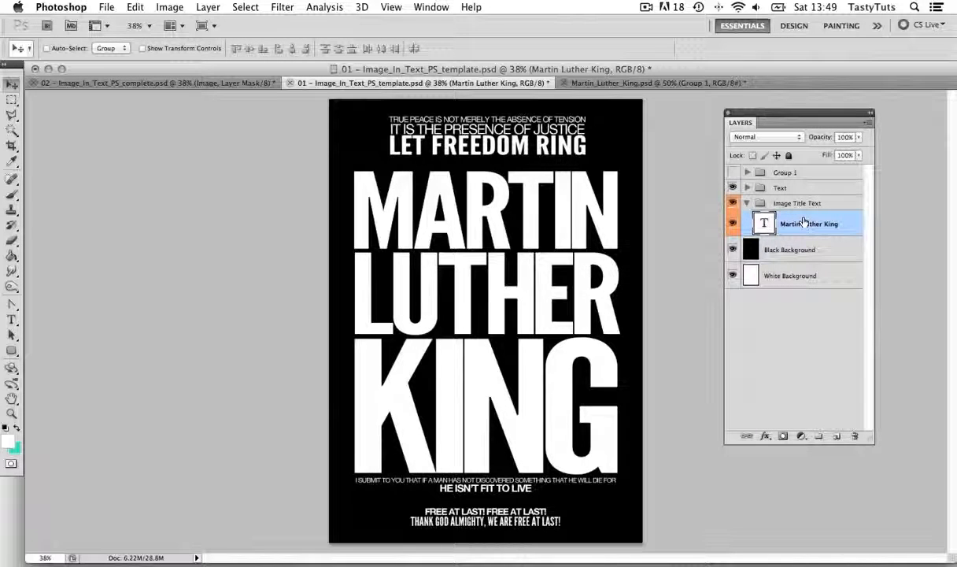
key(super+a)
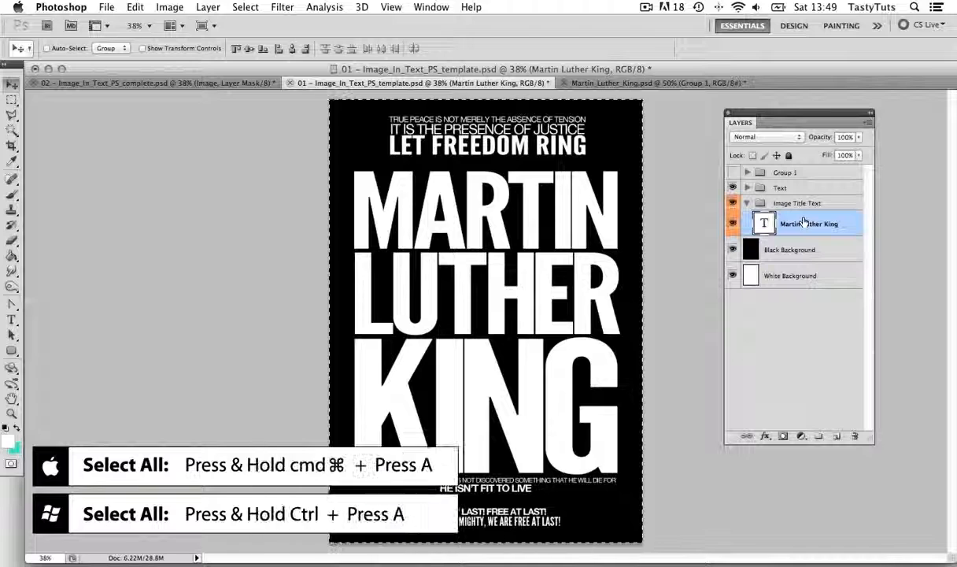
key(super+c)
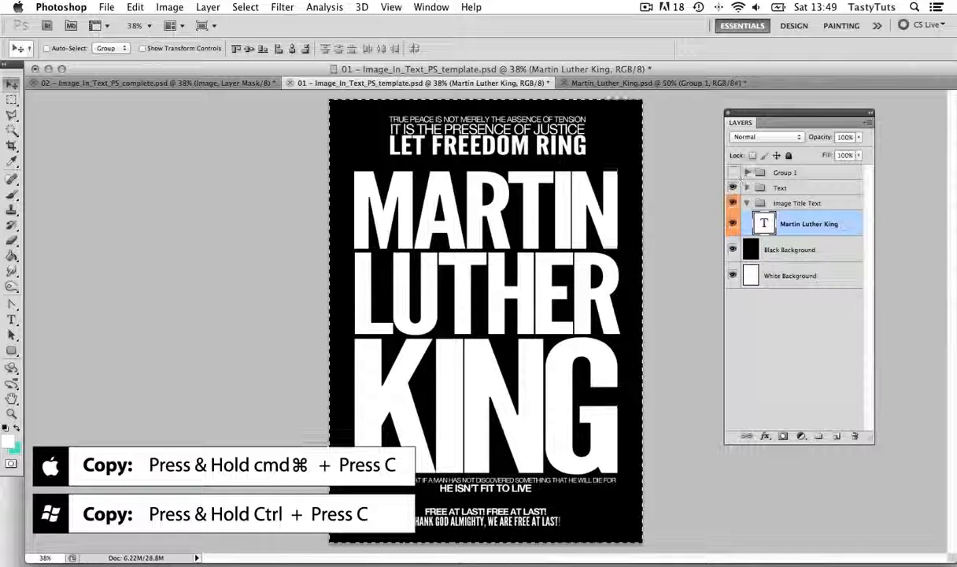
Show Group 1, clear the canvas selection, and add a layer mask to the group
click(774, 171)
click(732, 173)
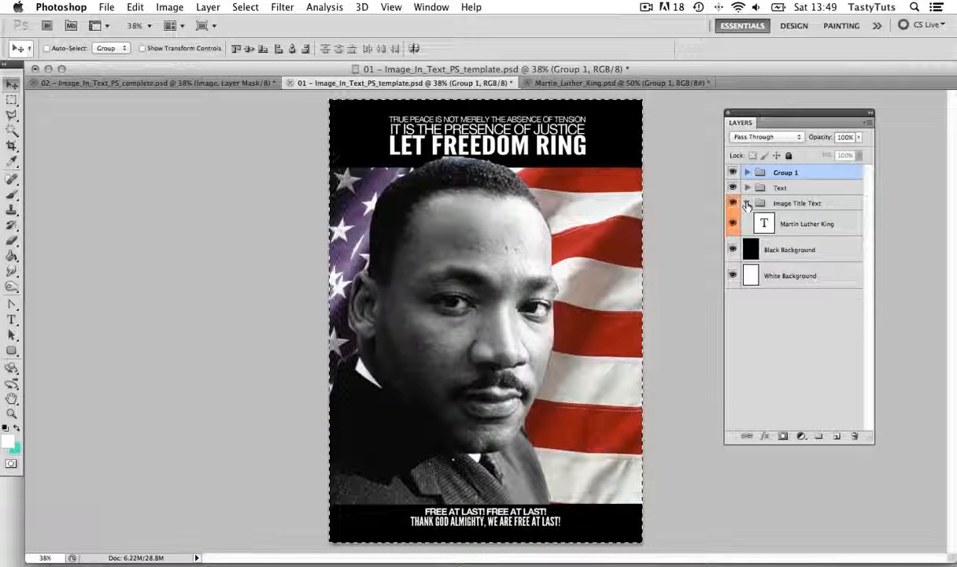
click(747, 203)
key(ctrl+d)
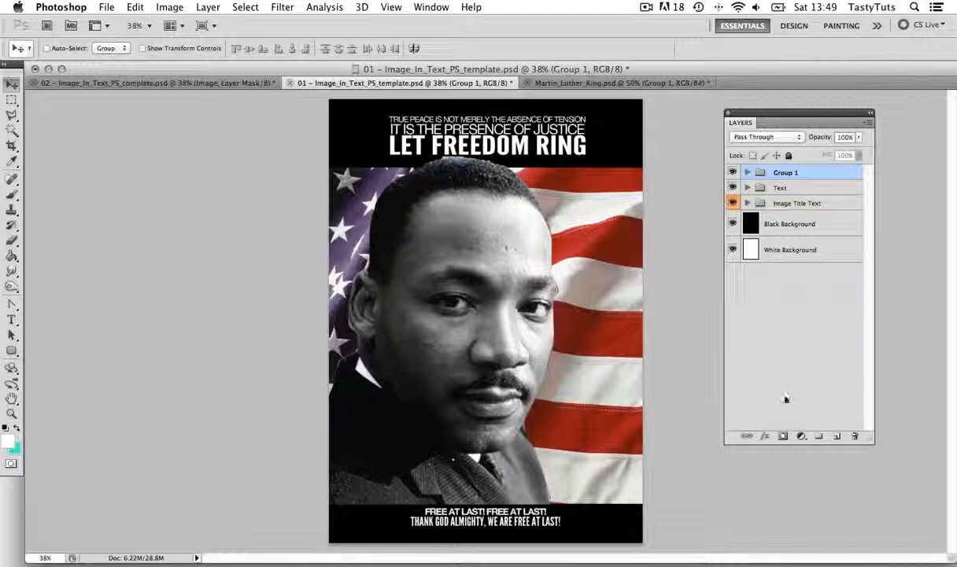
click(784, 437)
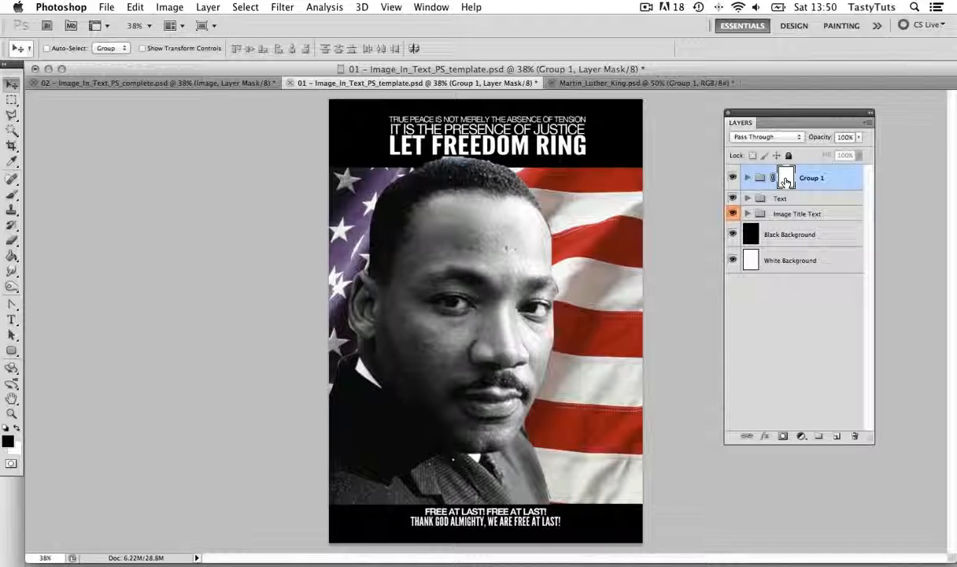
Display Group 1's layer mask on its own and fill it with black using the Paint Bucket tool
alt+click(785, 178)
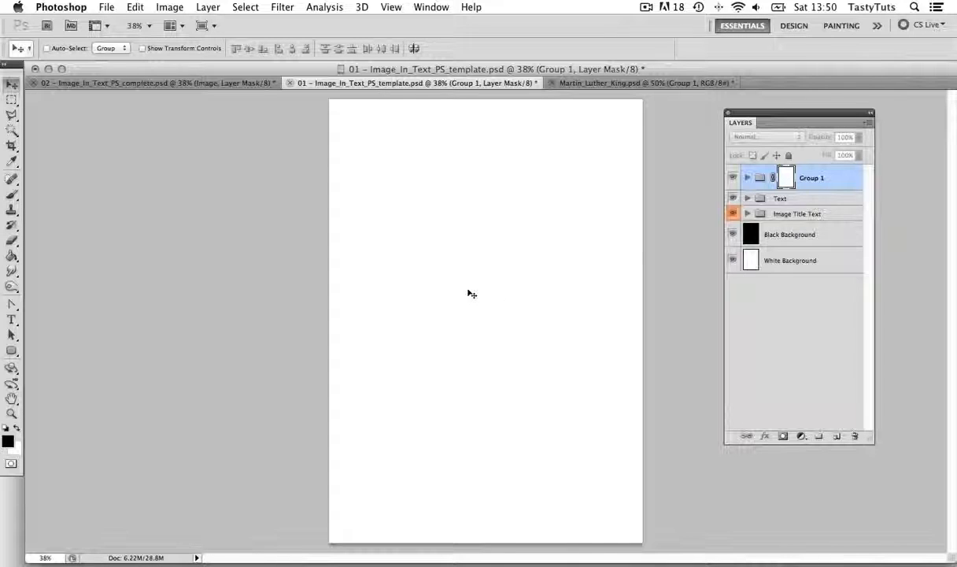
click(12, 256)
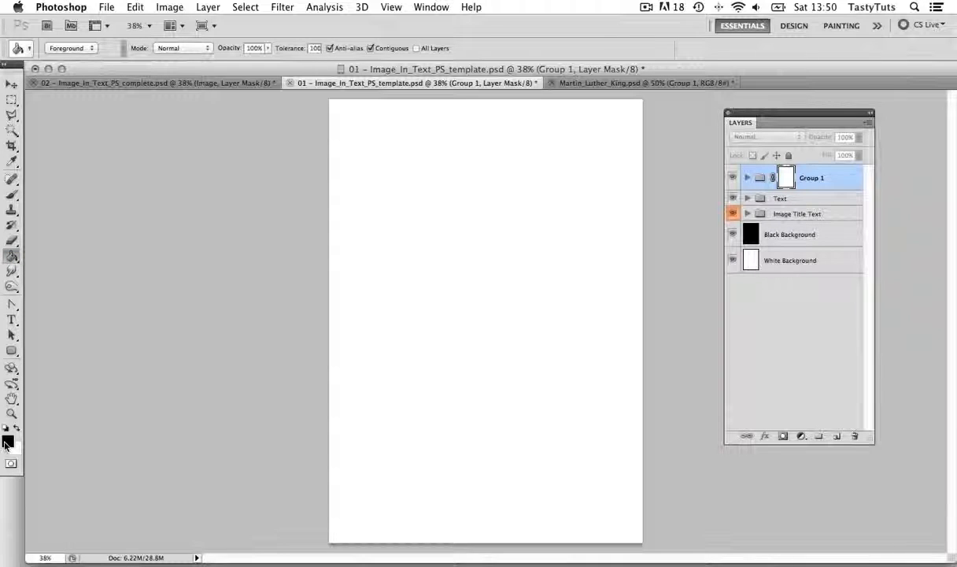
click(470, 275)
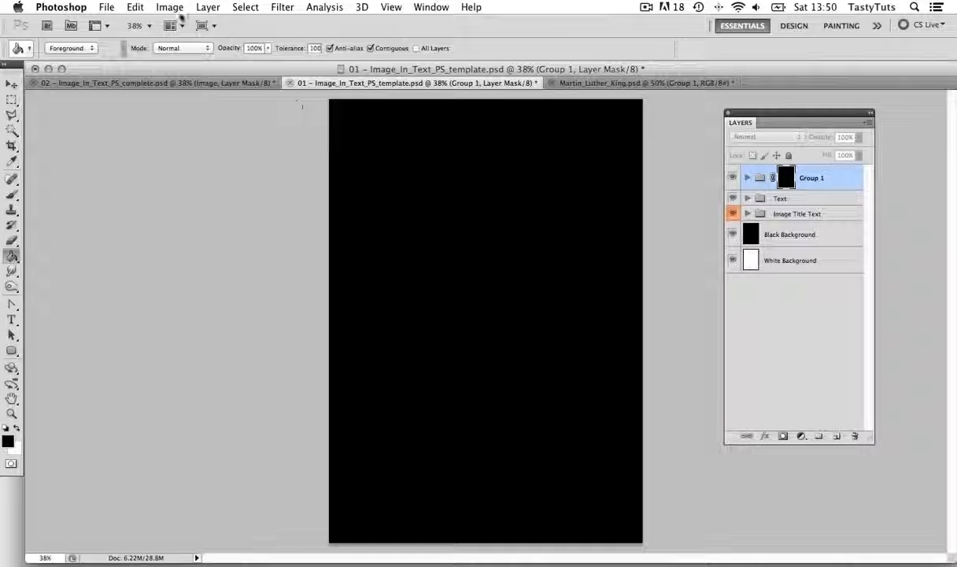
Paste the copied title in place into Group 1's layer mask and deselect it
click(135, 8)
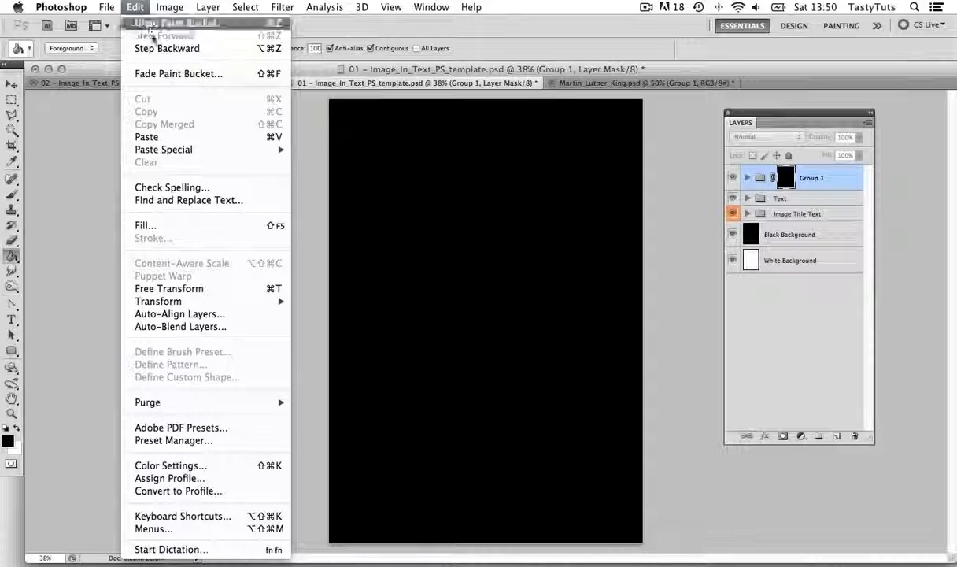
mouse_move(179, 151)
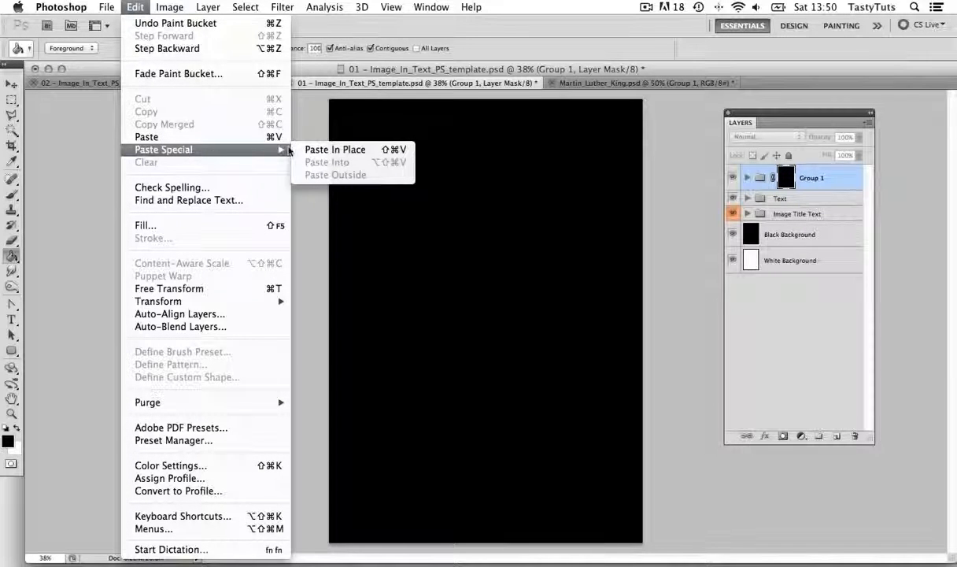
click(340, 150)
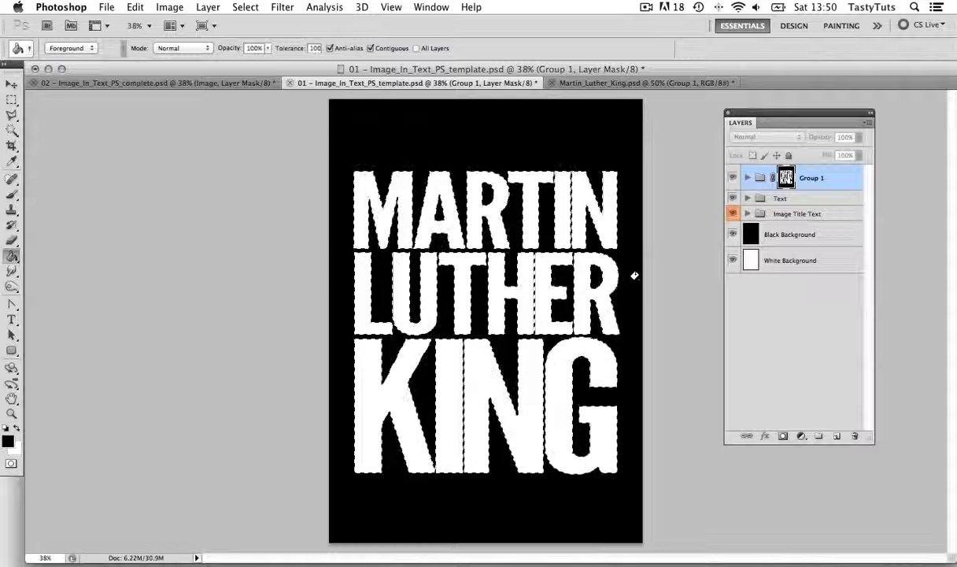
key(super+d)
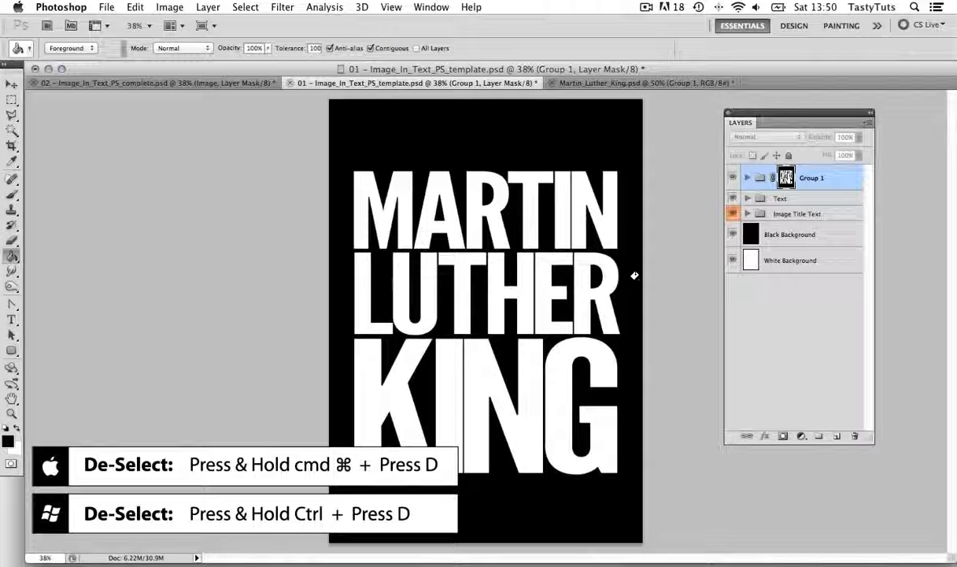
Return from the mask view to the Group 1 artwork and hide the Image Title Text group
key(v)
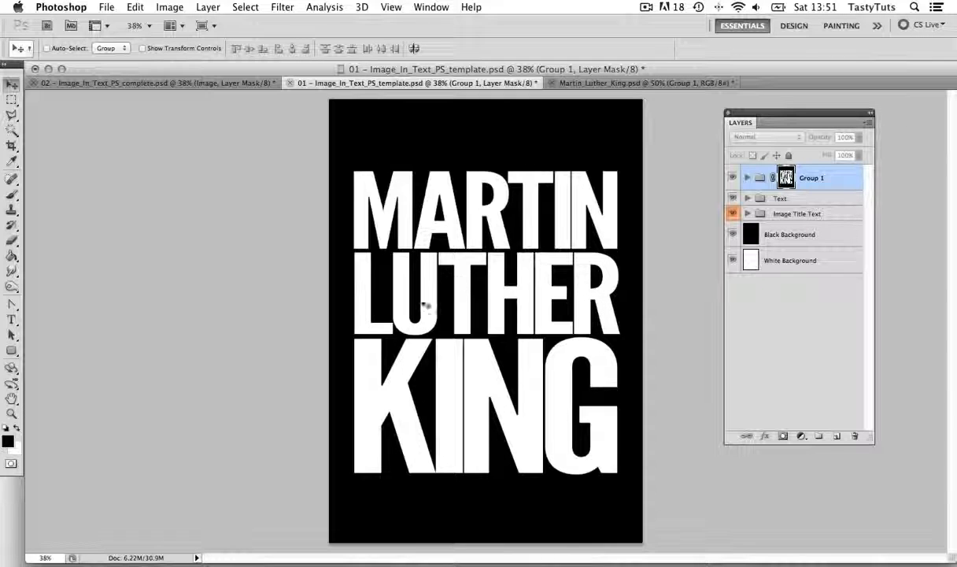
click(759, 180)
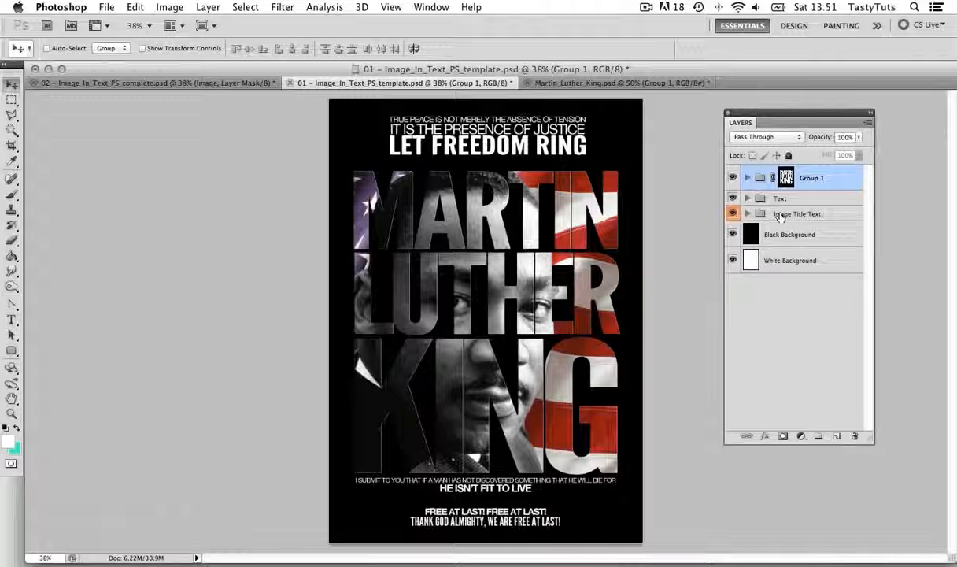
click(733, 214)
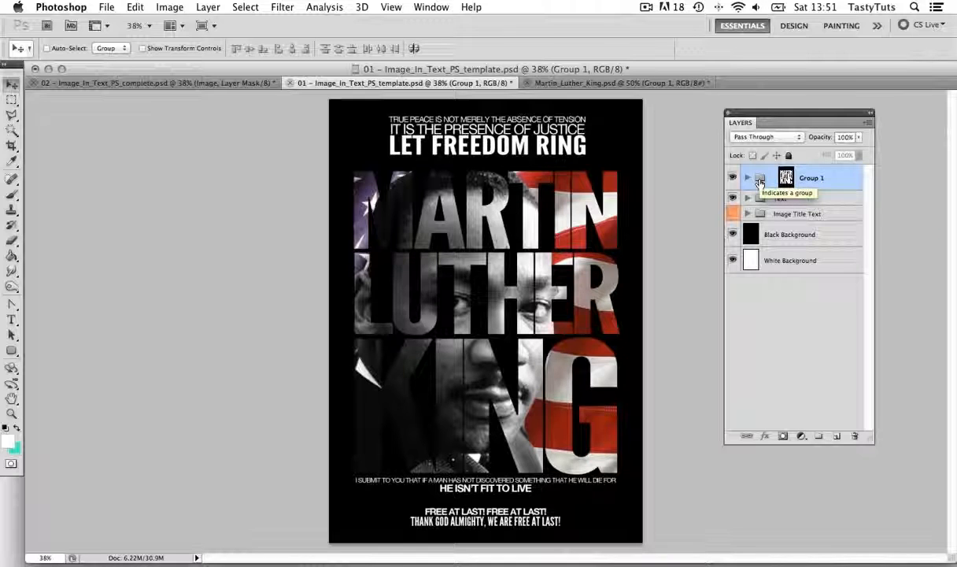
Reposition the portrait and flag image inside the unlinked title mask and enlarge it slightly with Free Transform
mouse_move(504, 207)
mouse_down()
mouse_move(470, 214)
mouse_move(505, 229)
mouse_move(509, 203)
mouse_up()
key(super+t)
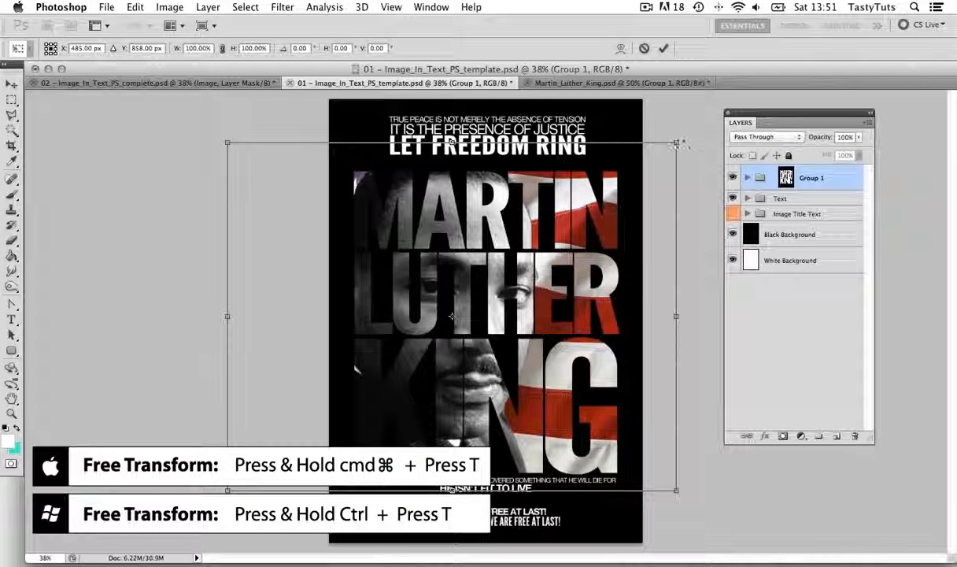
drag(675, 143, 701, 130)
key(Return)
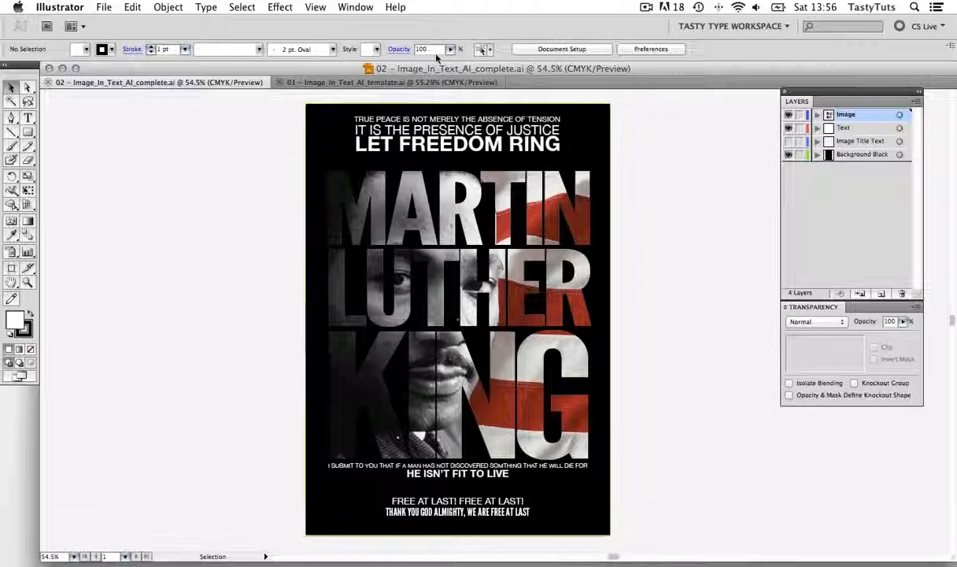
In Illustrator's 02 – Image_In_Text_AI_complete.ai, check that Transparency is enabled and move the Layers and Transparency panels closer to the poster
click(353, 8)
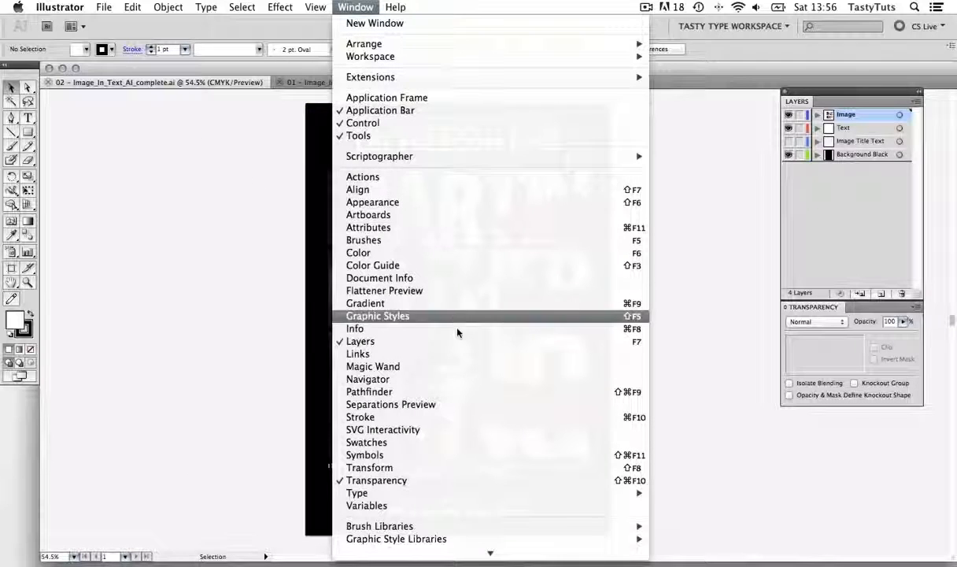
scroll(487, 451, down, 2)
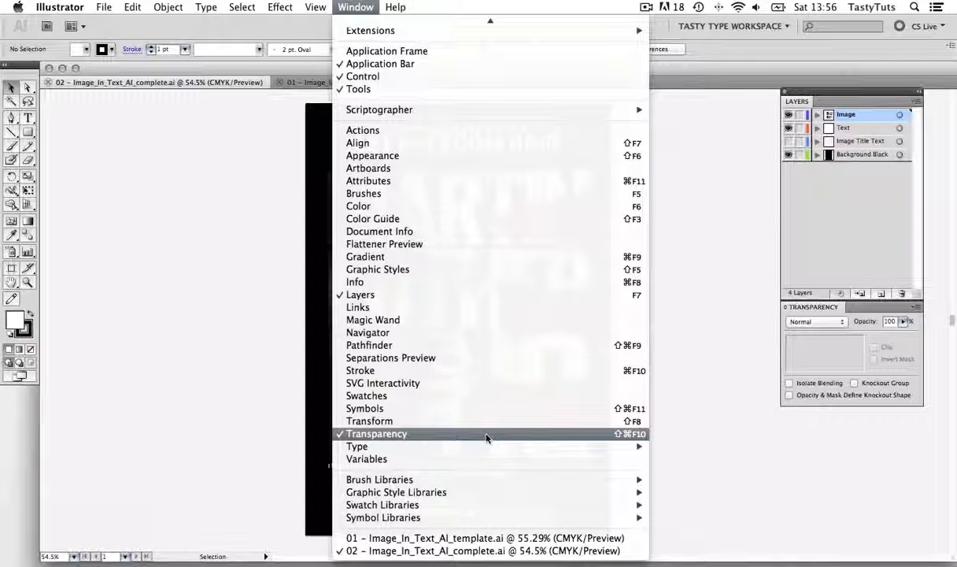
click(744, 288)
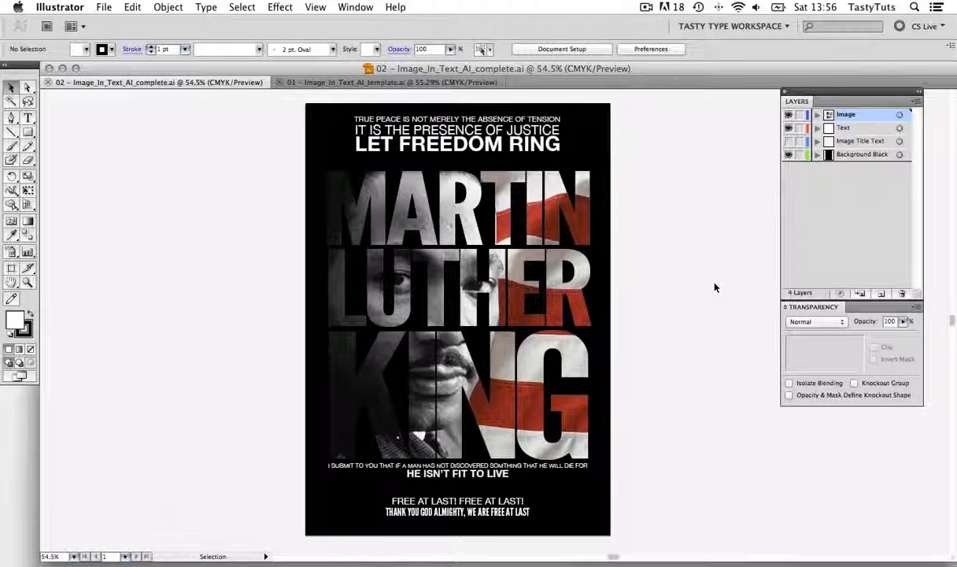
drag(839, 103, 779, 143)
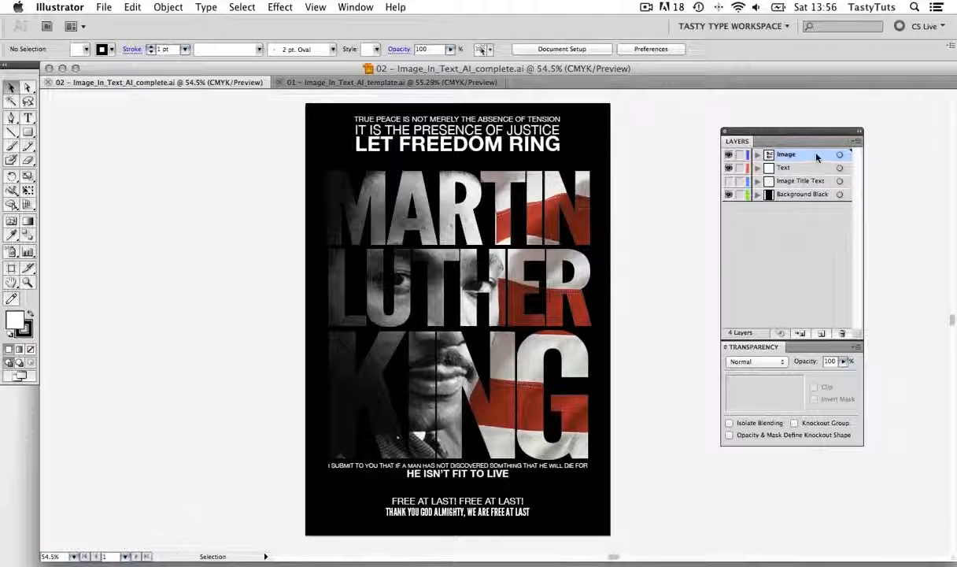
Inspect the masked portrait on the Image layer, switching between its artwork and its opacity mask
click(729, 155)
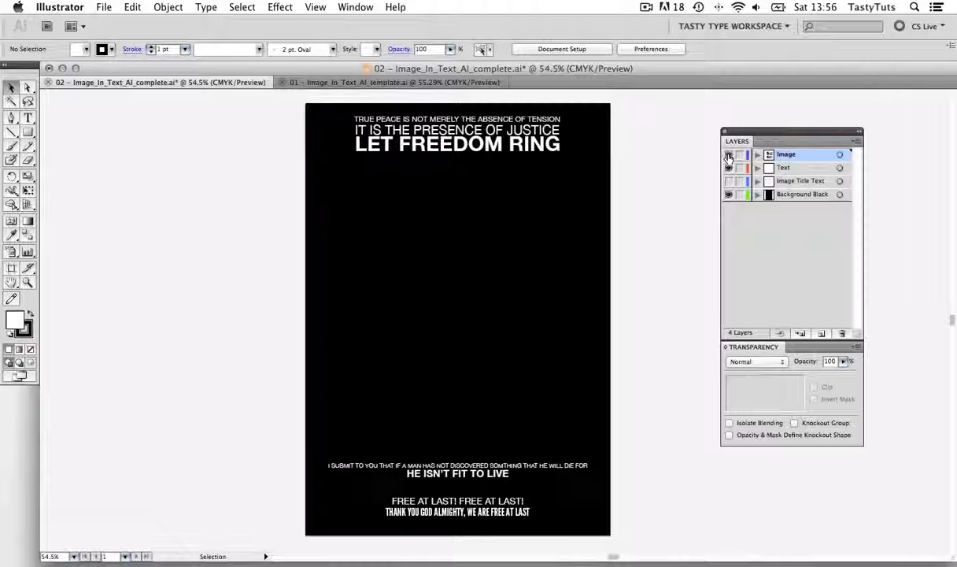
click(729, 155)
click(511, 201)
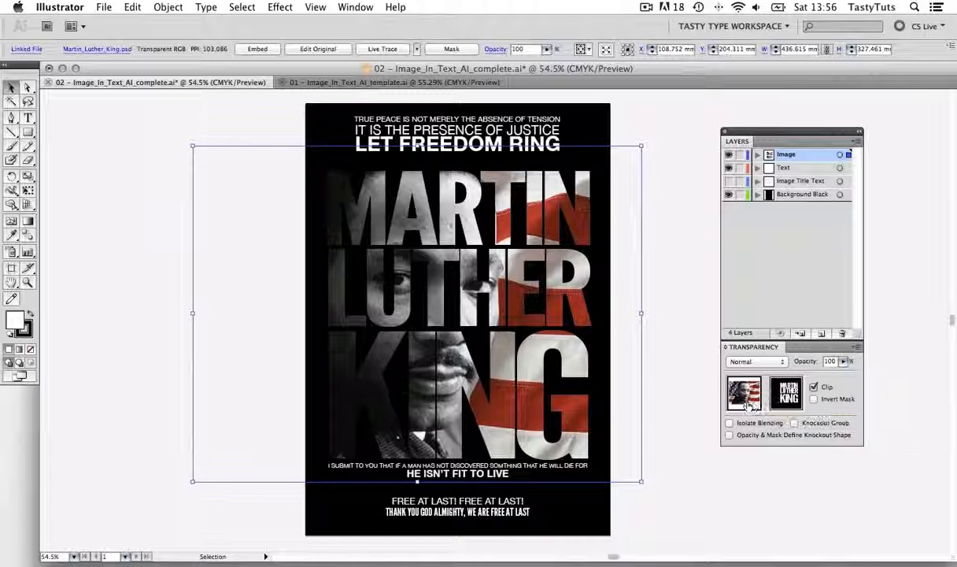
click(787, 394)
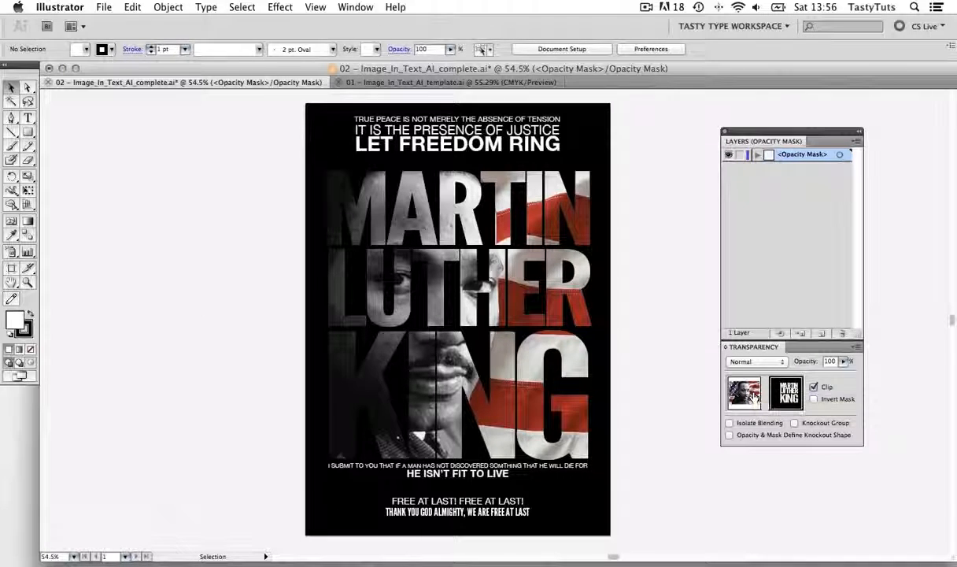
click(754, 398)
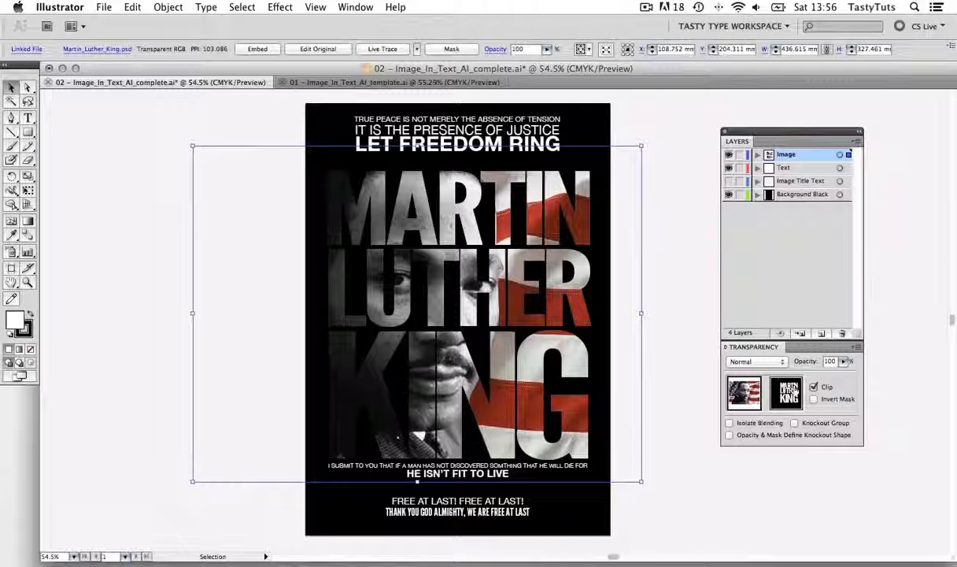
click(787, 392)
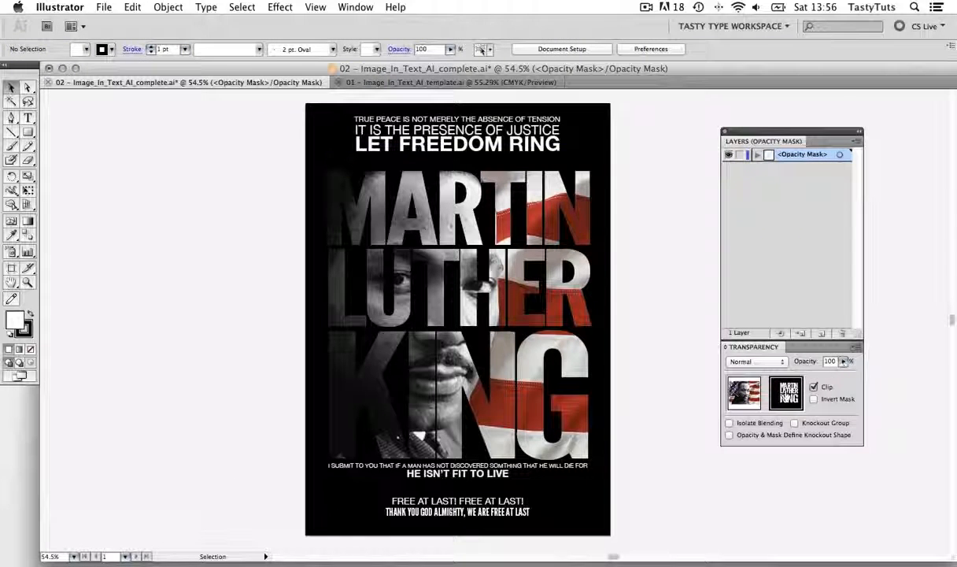
Disable the portrait's opacity mask to view the full image and enable the mask again
click(856, 347)
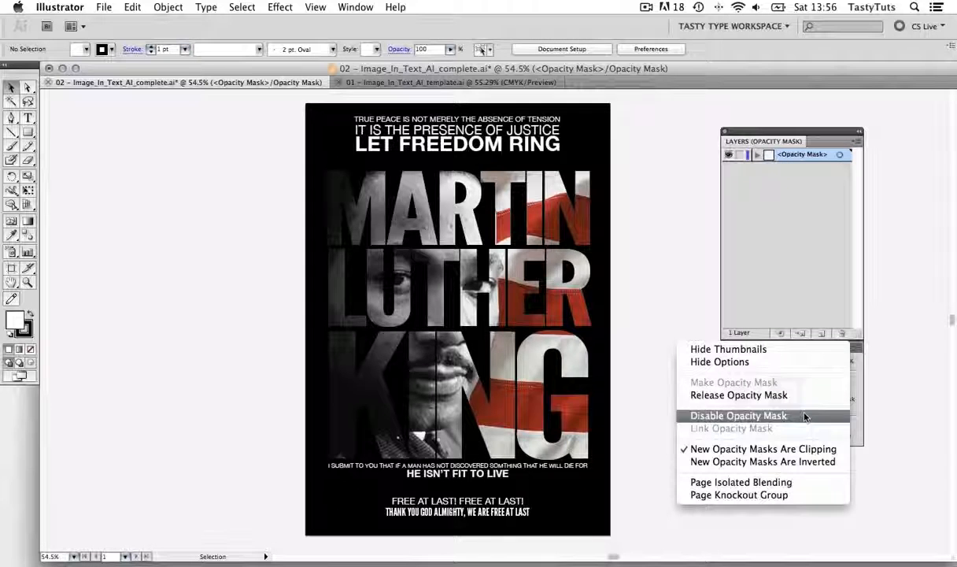
click(759, 414)
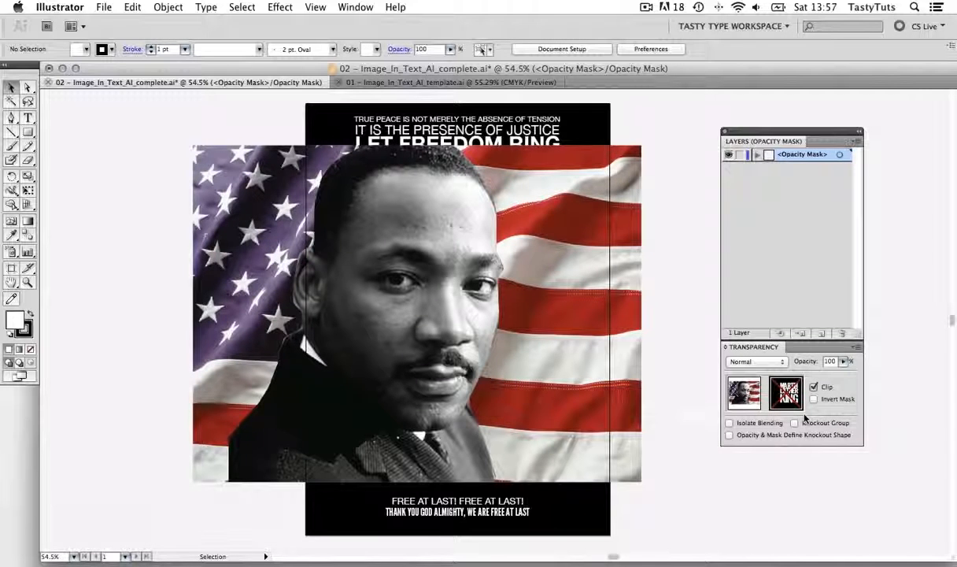
click(856, 347)
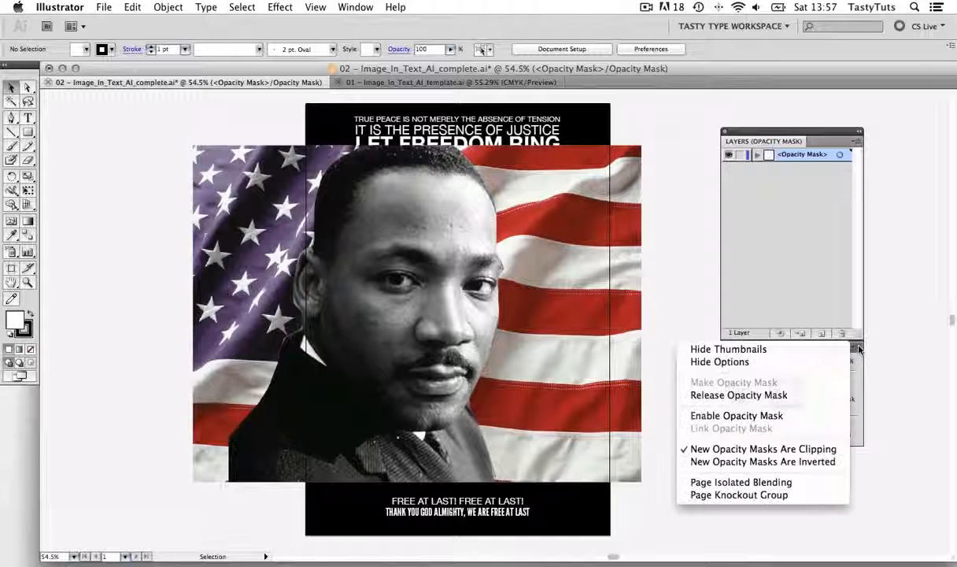
click(801, 422)
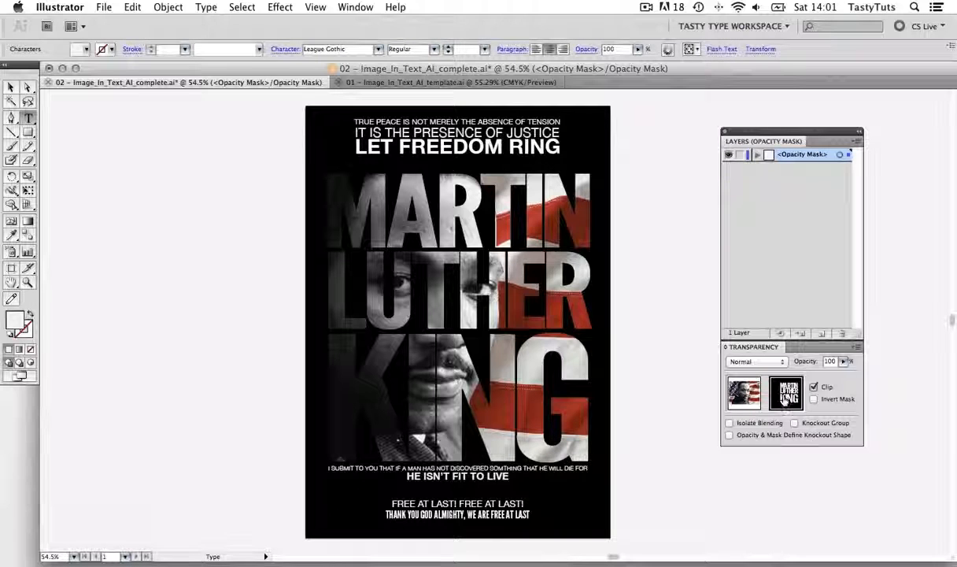
Try replacing the title inside the opacity mask with "edit the mask text" and undo the text change
click(29, 118)
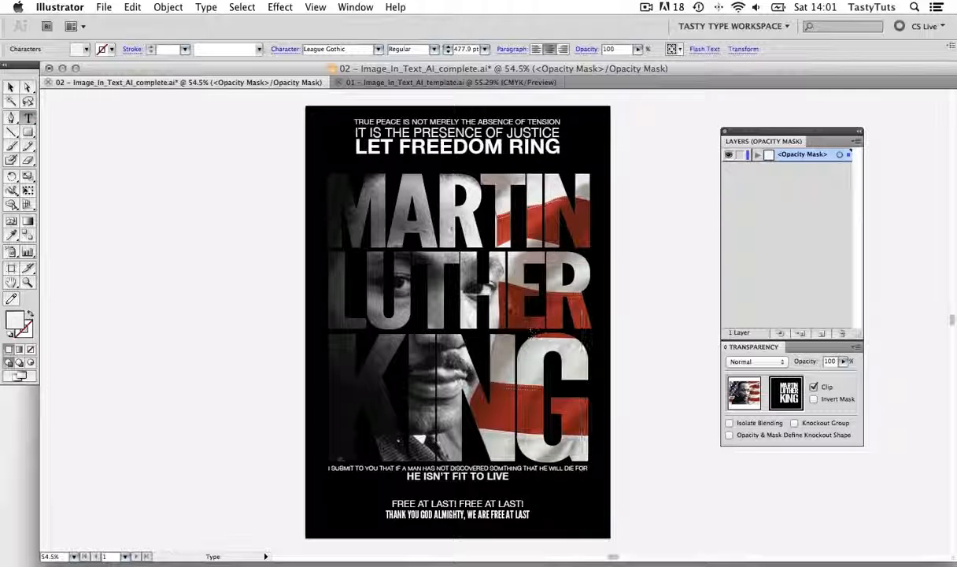
click(509, 307)
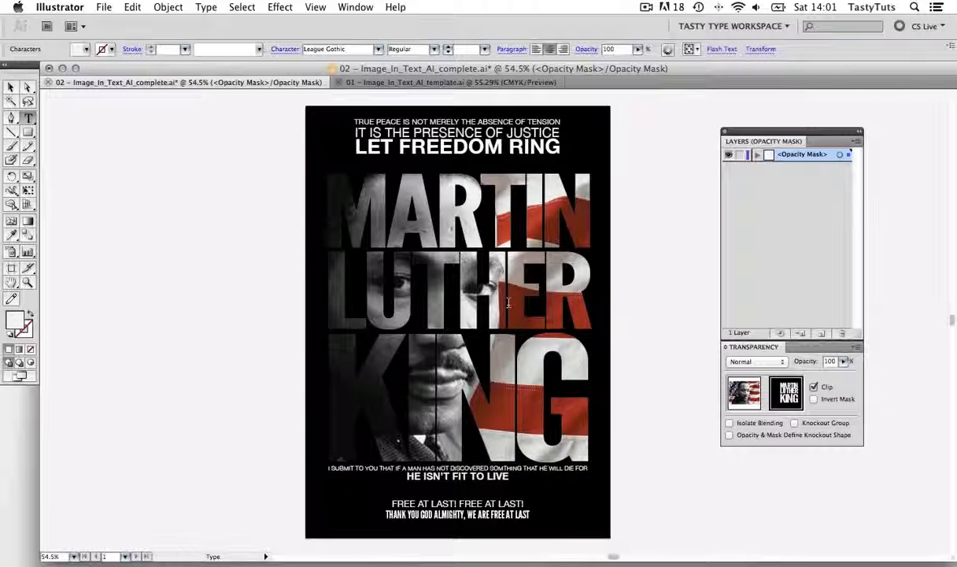
key(ctrl+a)
text(edit the mask text)
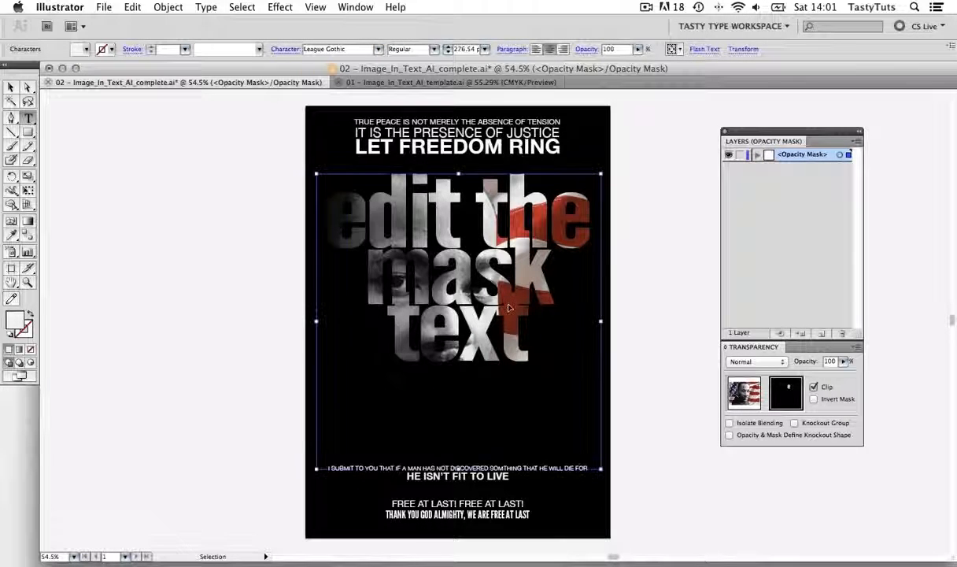
key(ctrl+z)
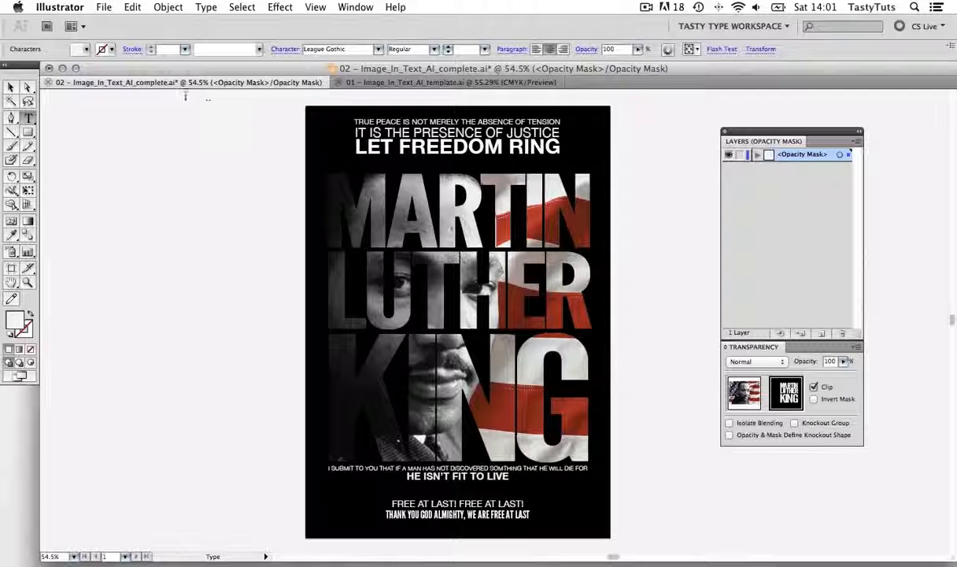
Leave text editing and switch to the 01 – Image_In_Text_AI_template.ai document
key(Escape)
click(138, 121)
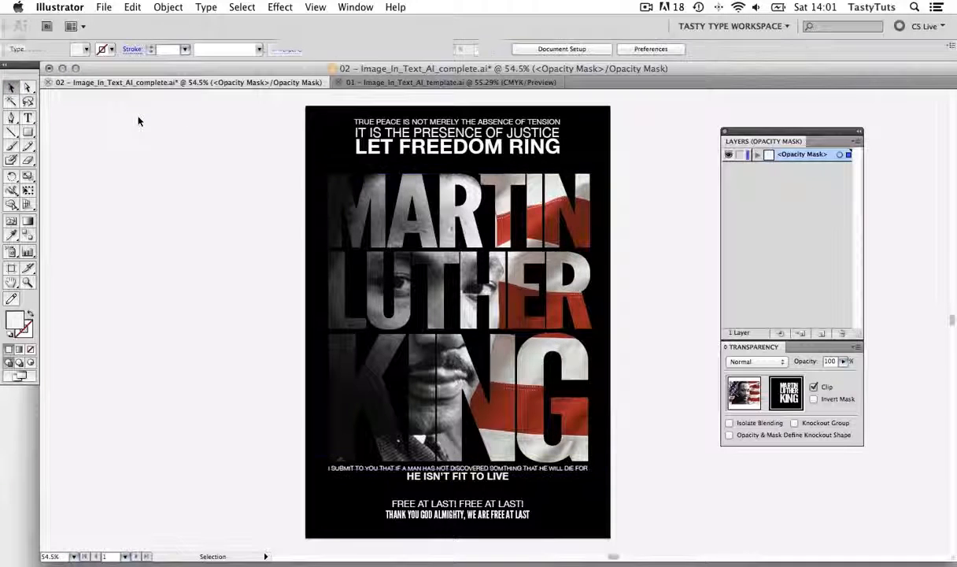
click(384, 82)
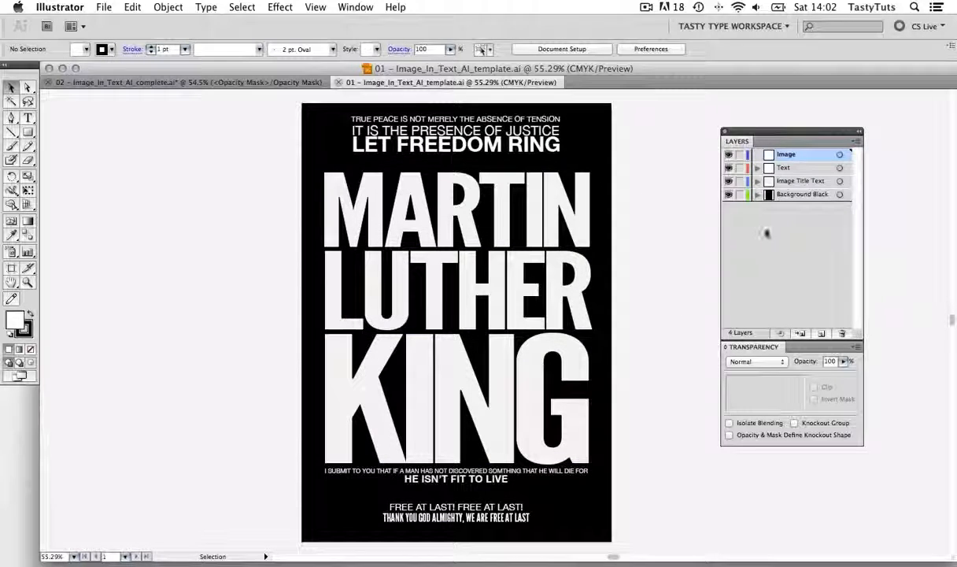
Examine the Text layer and its individual text objects by toggling their visibility
click(729, 168)
click(729, 167)
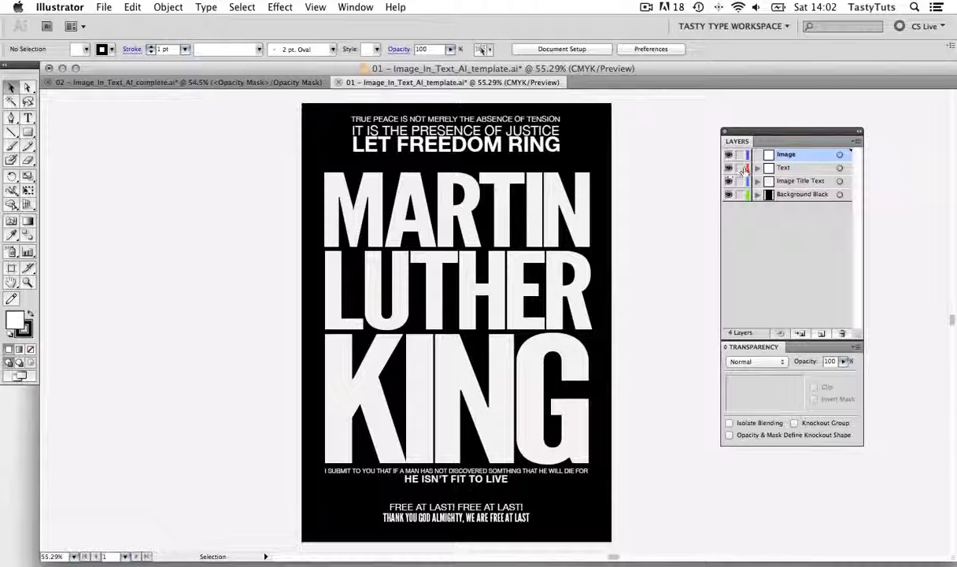
click(757, 168)
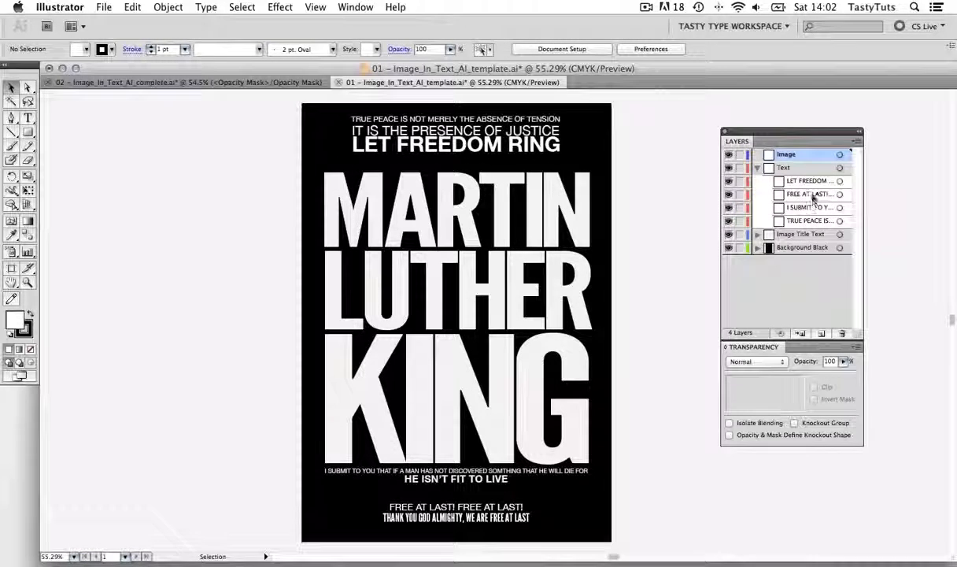
click(729, 182)
click(729, 181)
click(729, 194)
click(729, 194)
click(729, 207)
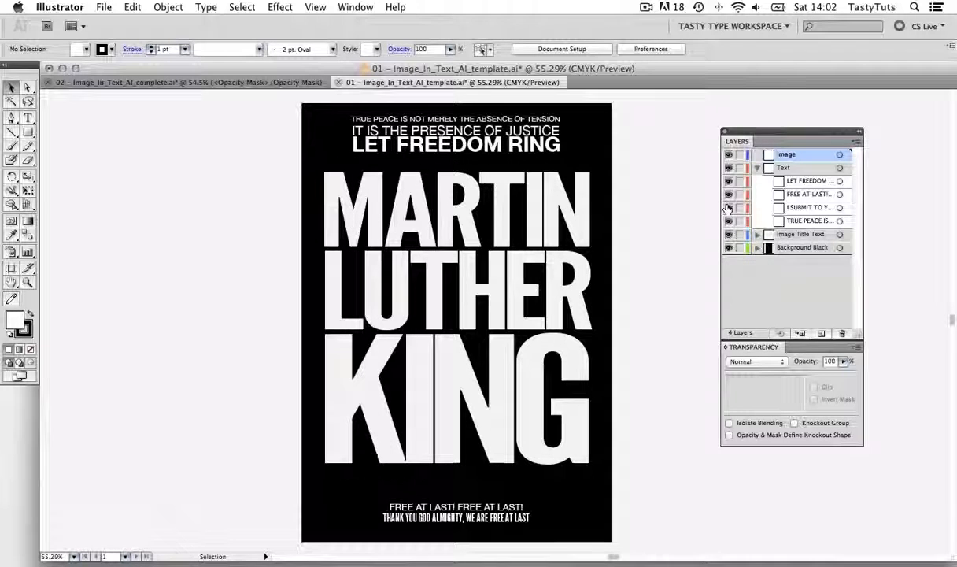
click(729, 207)
click(756, 168)
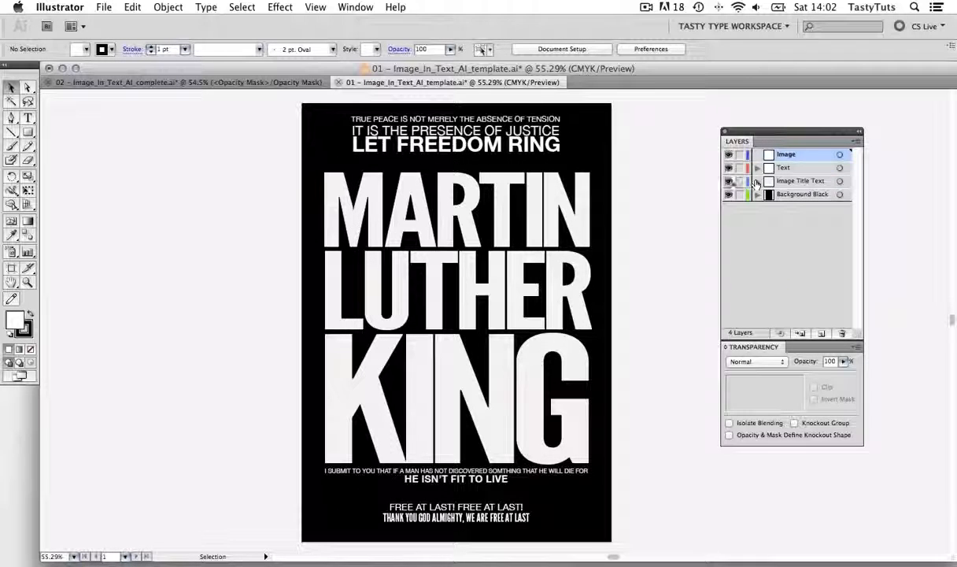
Examine the Image Title Text and Background Black layers, toggling their visibility and selecting the large title on the poster
click(729, 181)
click(729, 181)
click(756, 181)
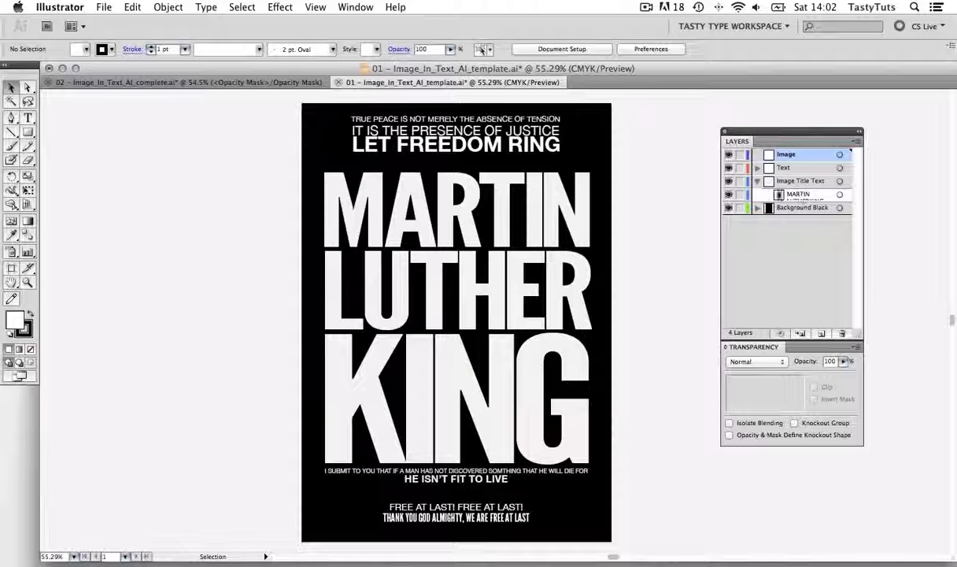
click(756, 181)
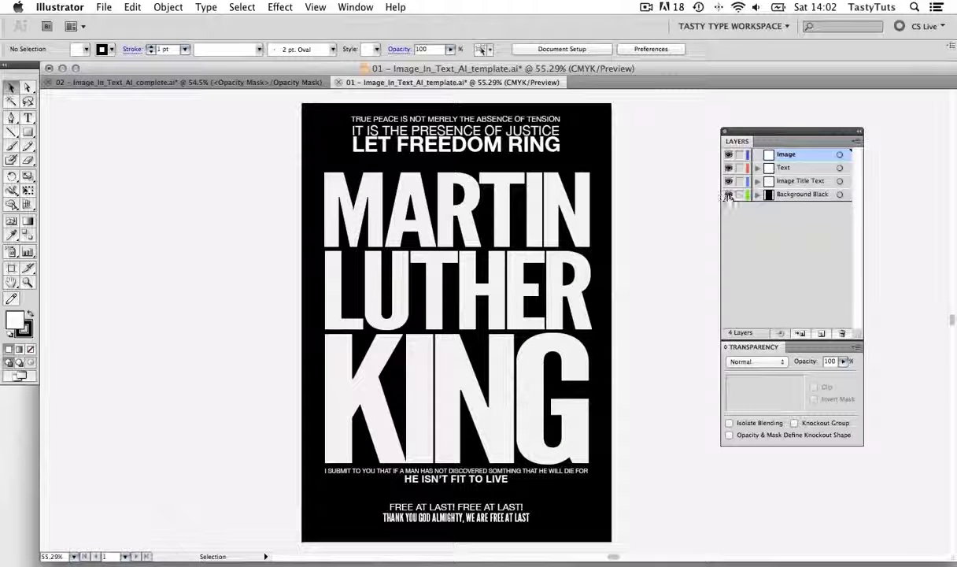
click(729, 195)
click(729, 195)
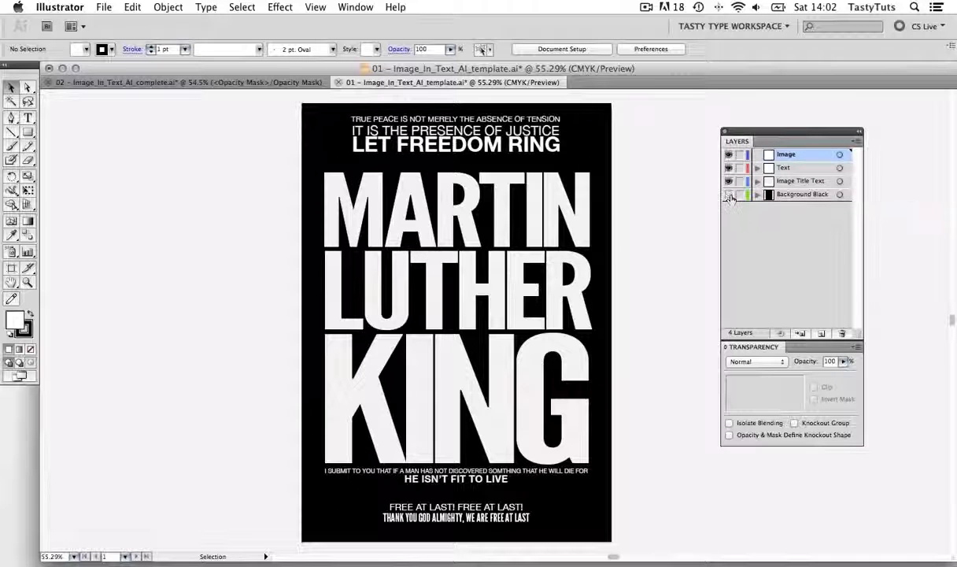
click(729, 195)
click(729, 195)
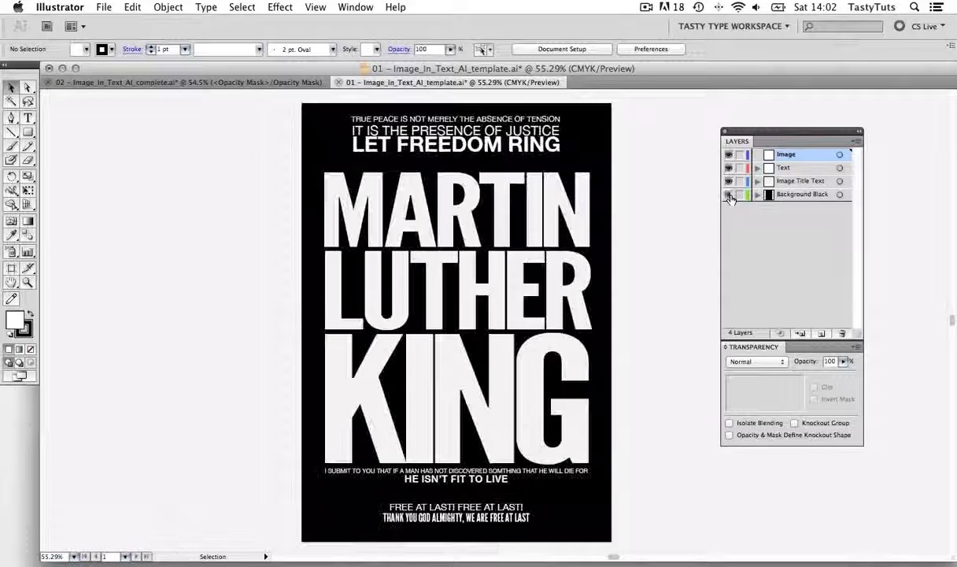
click(799, 181)
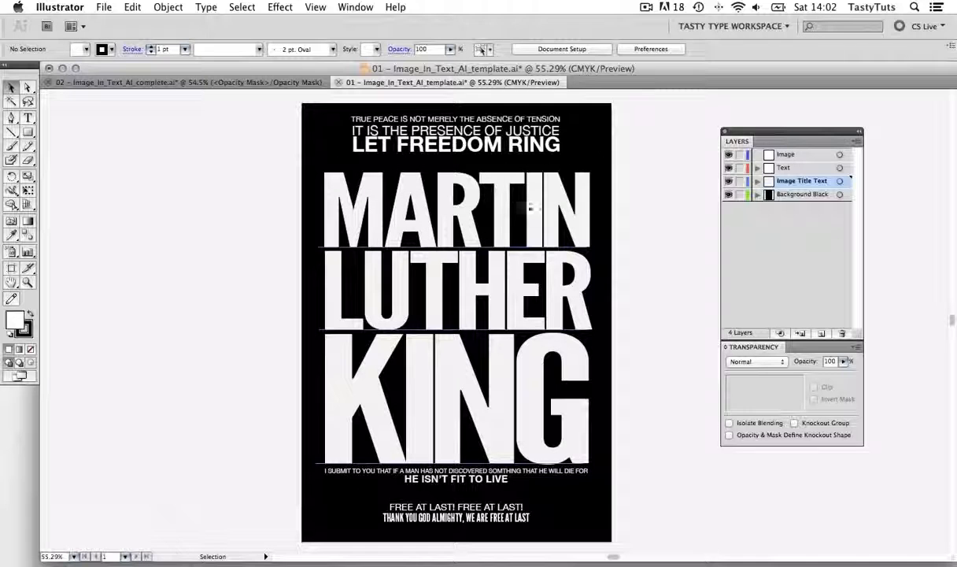
click(492, 196)
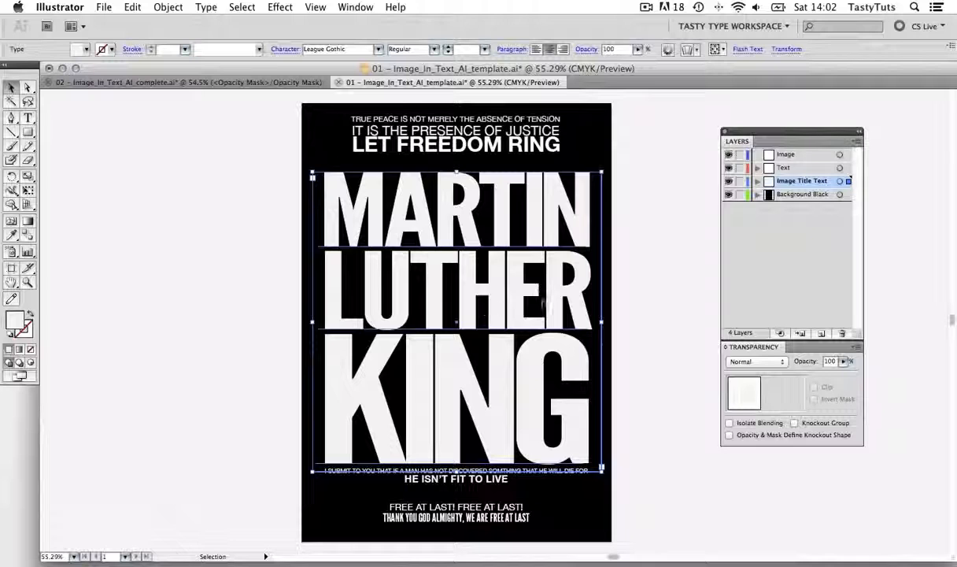
Place Martin_Luther_King.psd from the 02 – Image_Links folder as a linked image on the Image layer
click(761, 155)
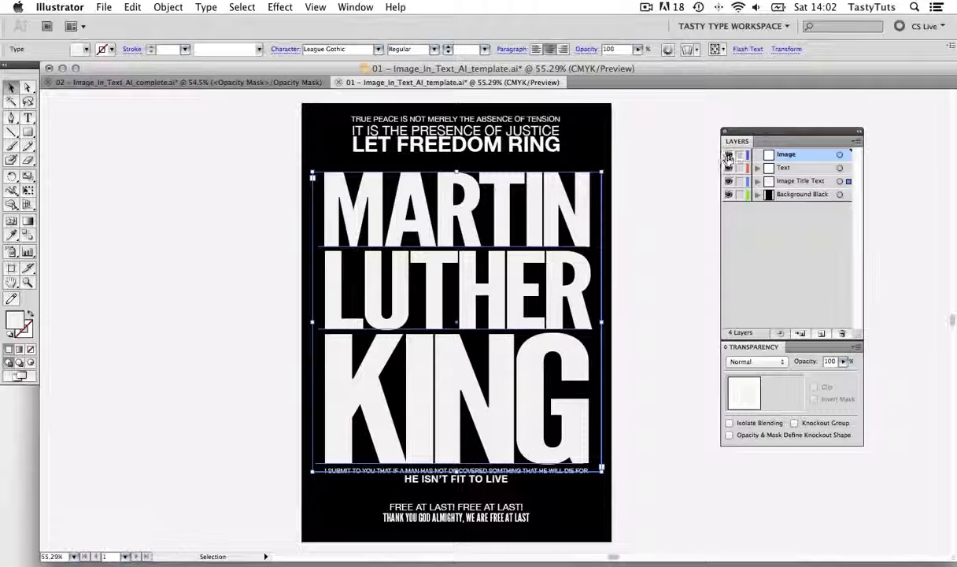
double_click(803, 156)
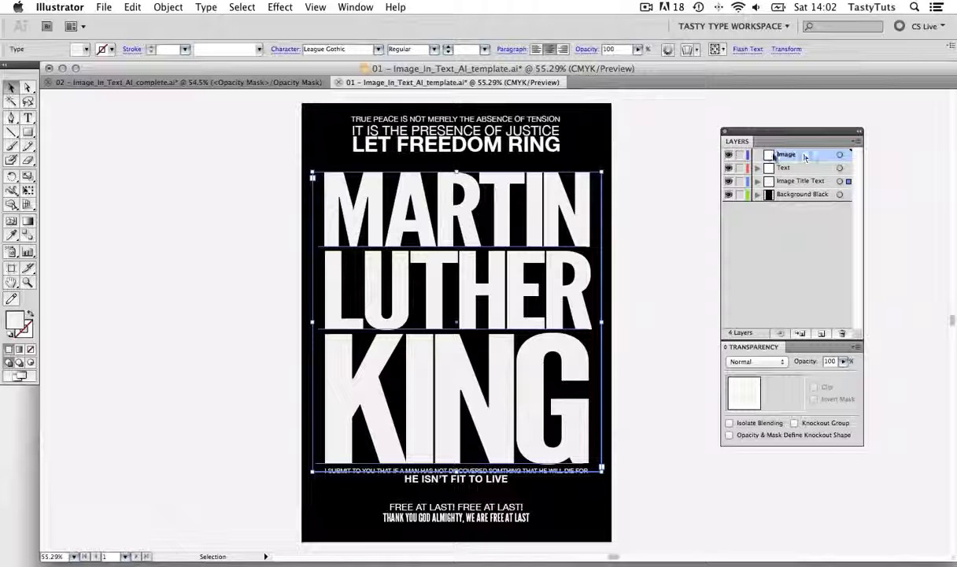
click(642, 210)
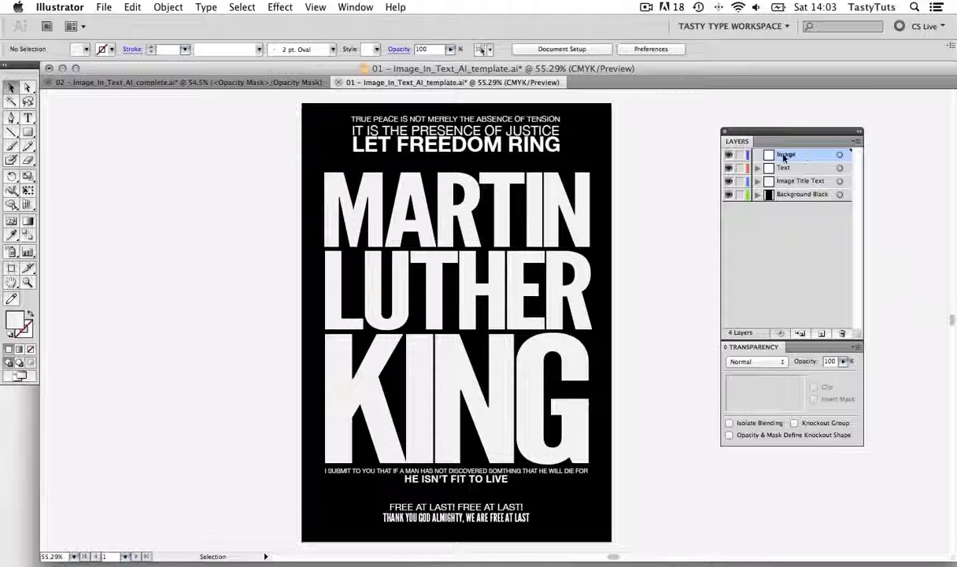
click(105, 10)
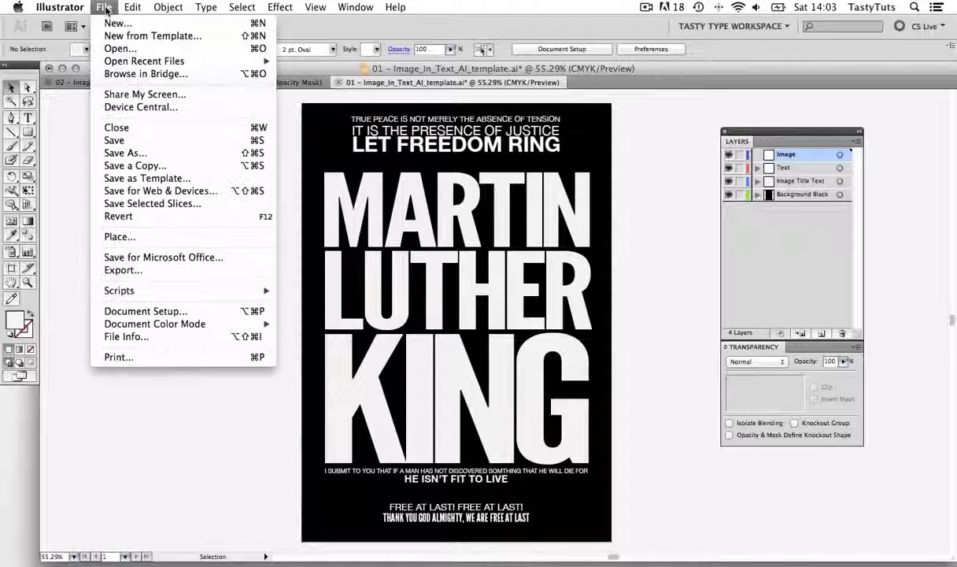
click(155, 233)
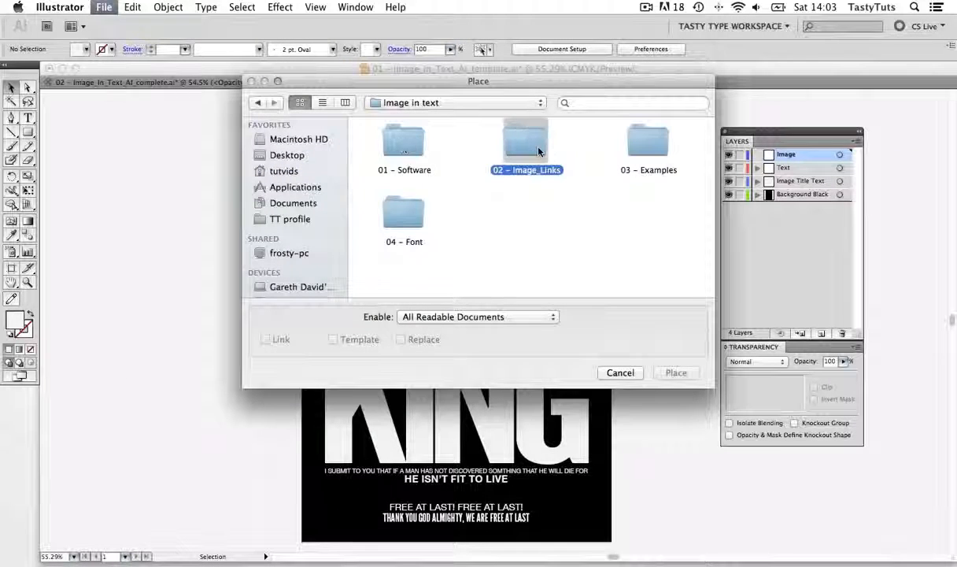
double_click(515, 140)
click(402, 142)
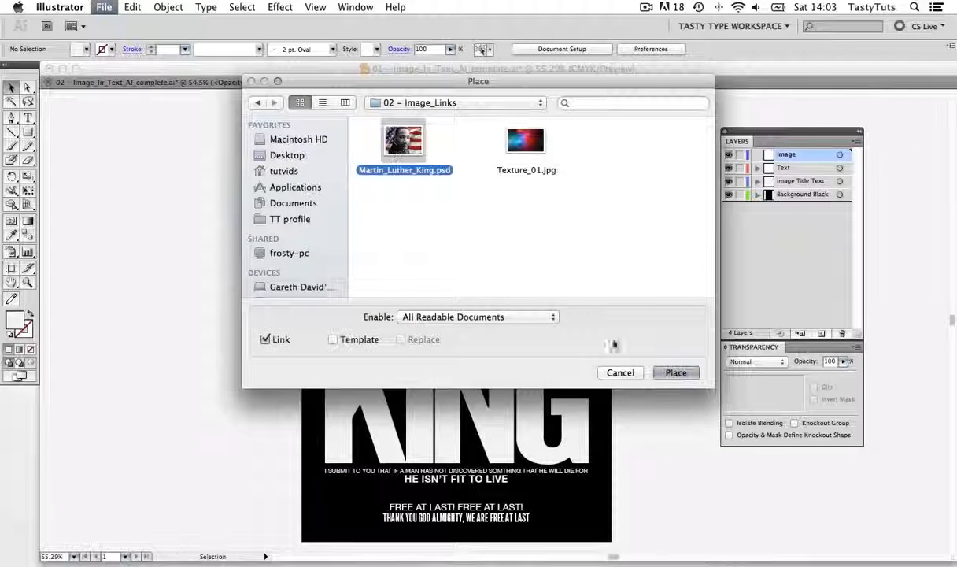
click(676, 372)
Scale the placed portrait to about 404 × 303 mm and position it so it covers the large title
drag(587, 311, 540, 338)
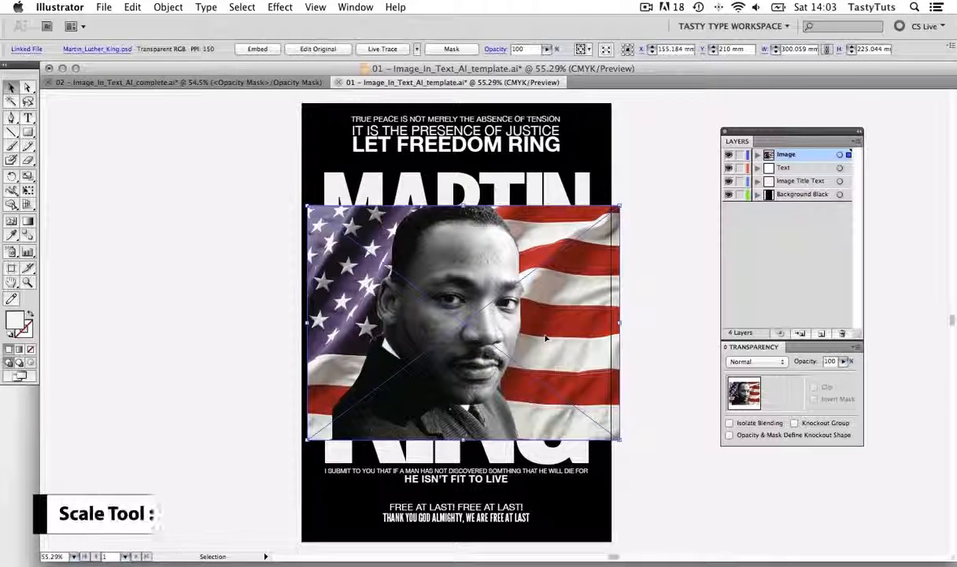
key(s)
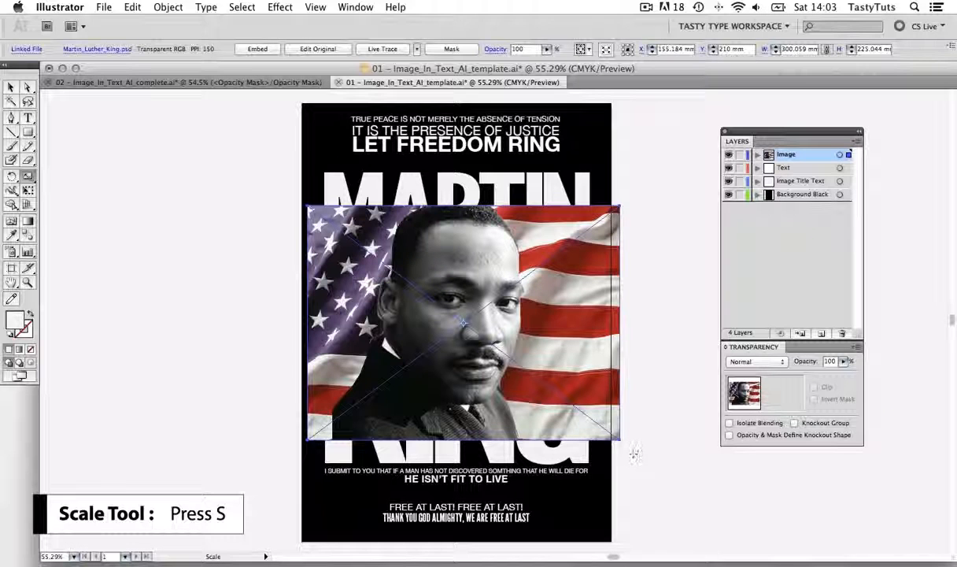
drag(635, 453, 696, 490)
key(v)
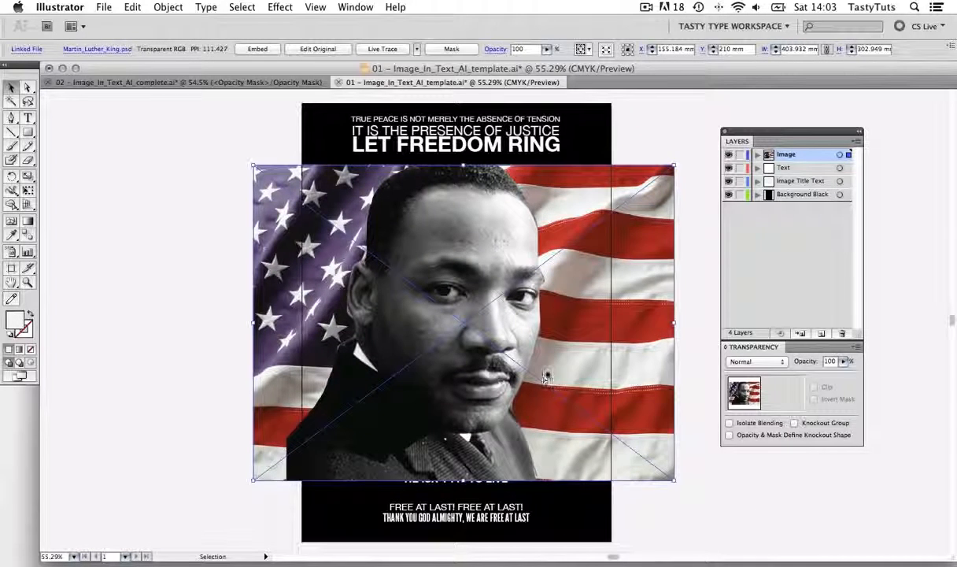
drag(546, 378, 553, 340)
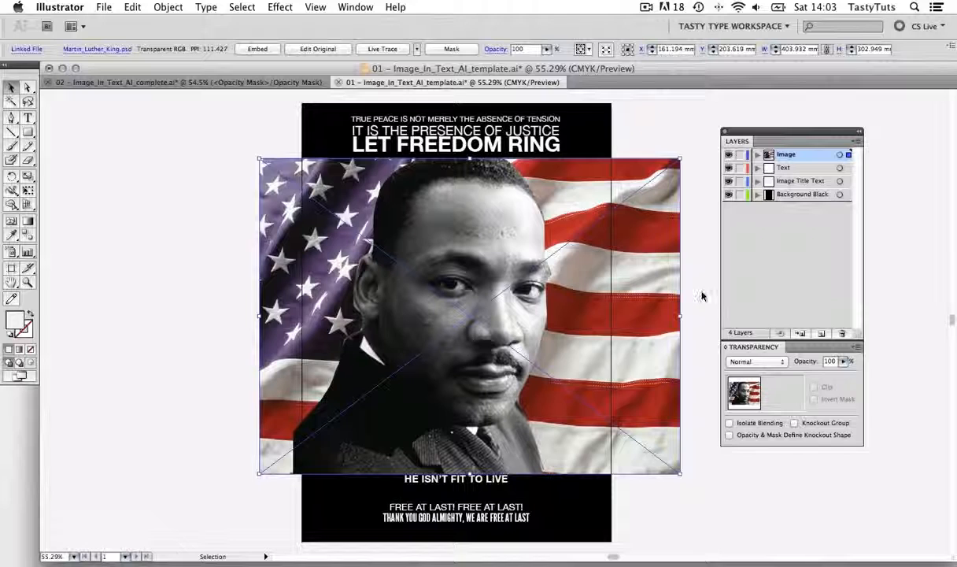
Hide the Image layer, copy the large title text, and hide the Image Title Text layer
click(728, 155)
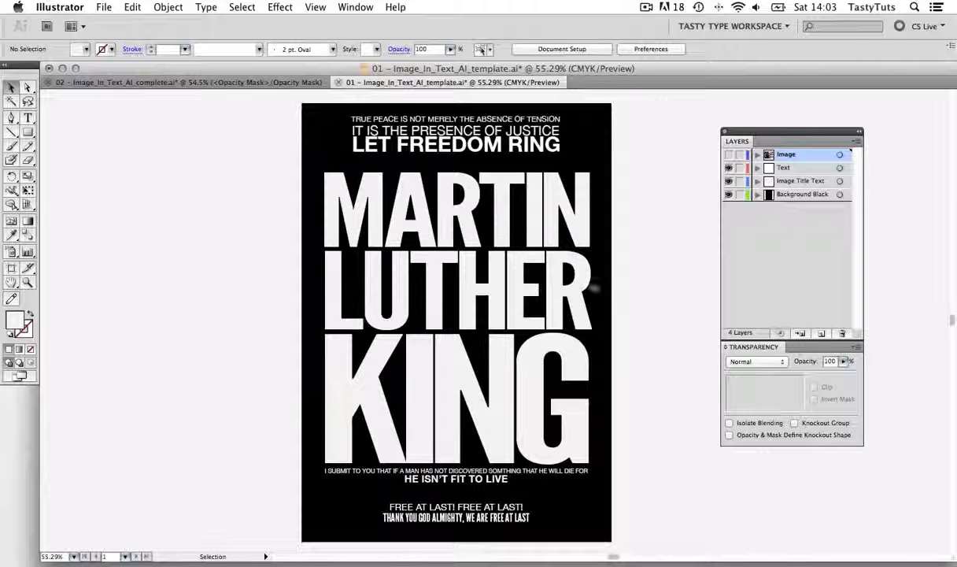
click(490, 295)
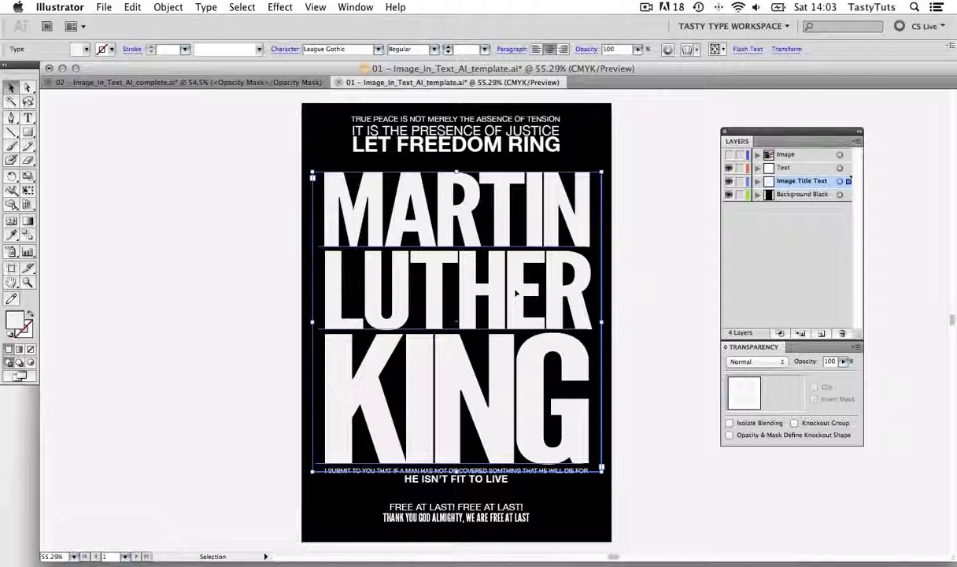
key(super+c)
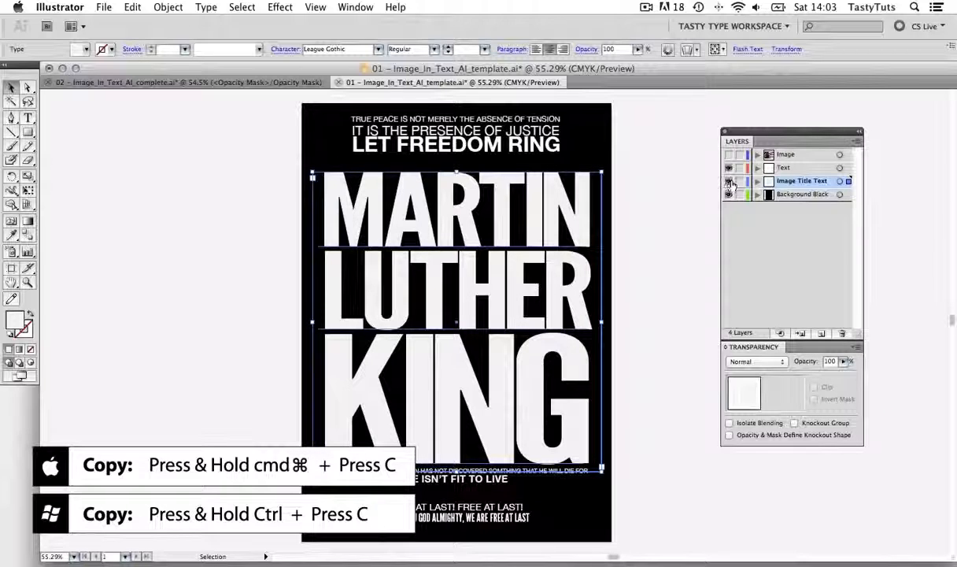
click(729, 182)
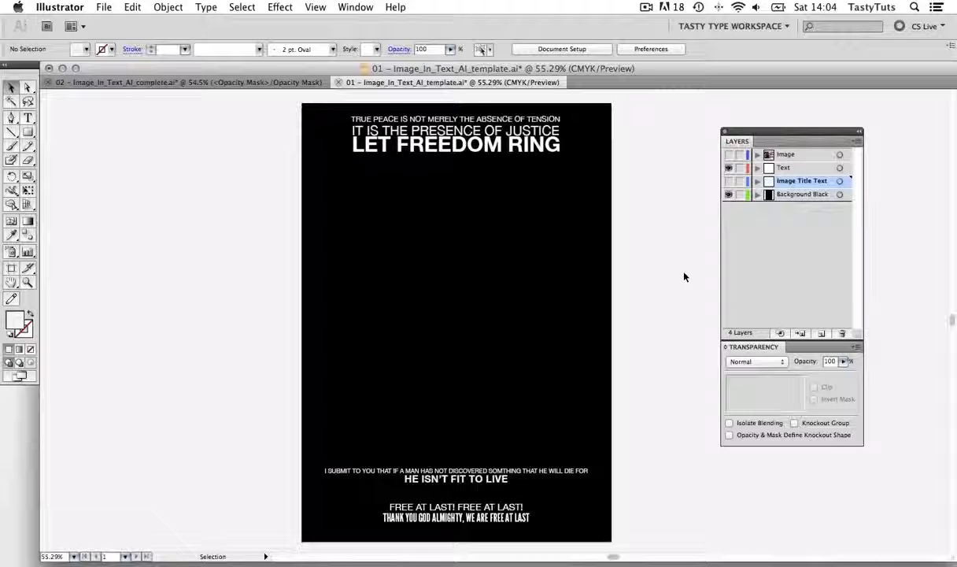
Show the Image layer again and make a clipping opacity mask for the portrait
click(790, 155)
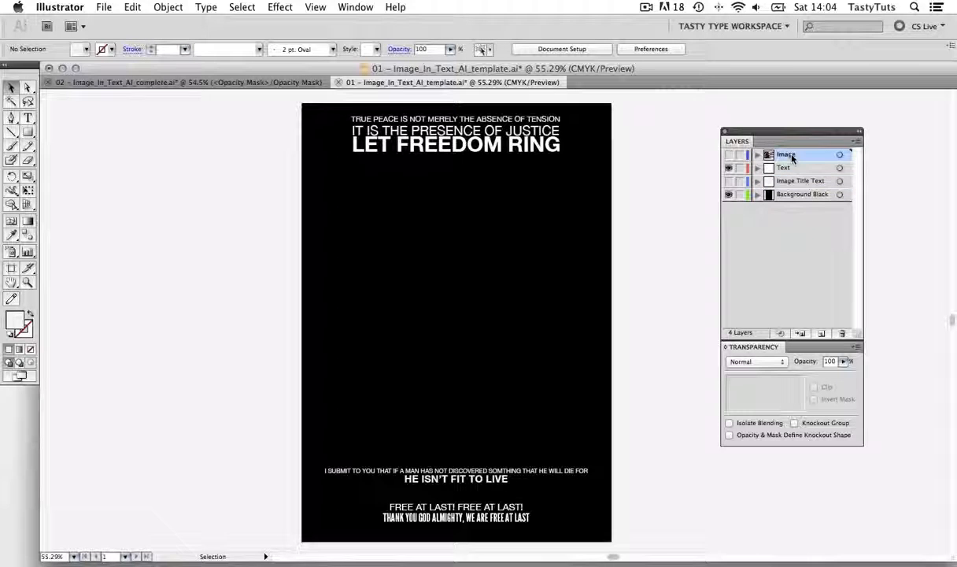
click(729, 155)
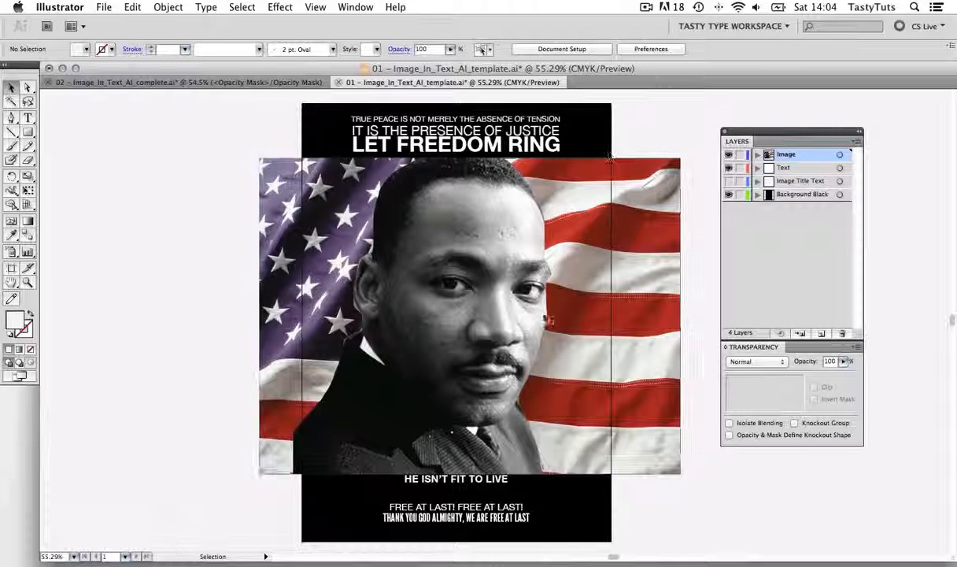
click(576, 278)
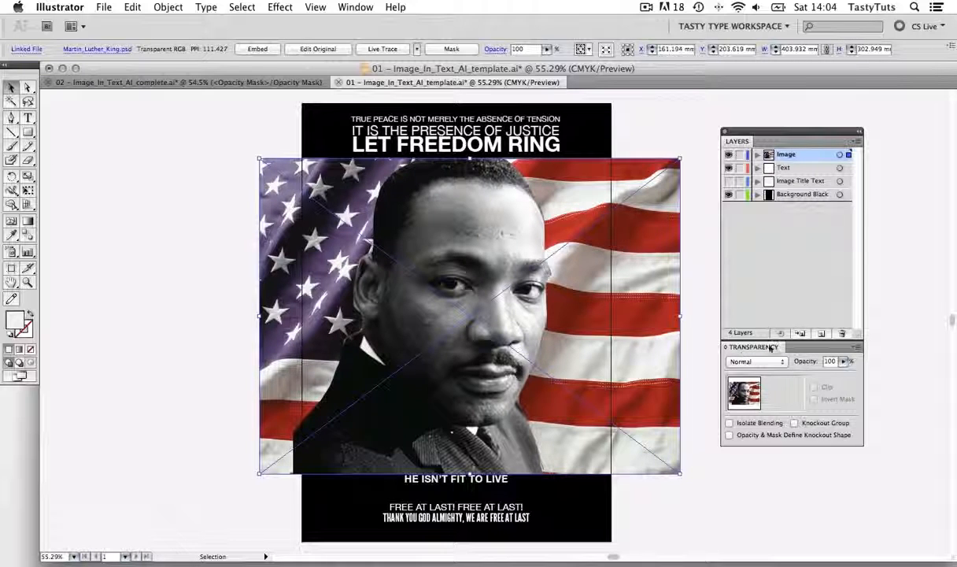
click(859, 352)
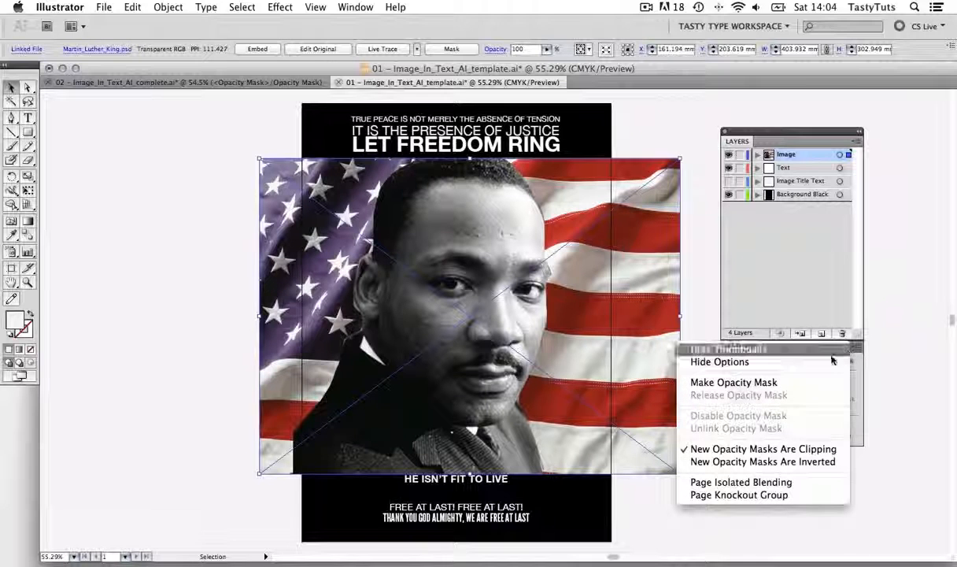
click(792, 385)
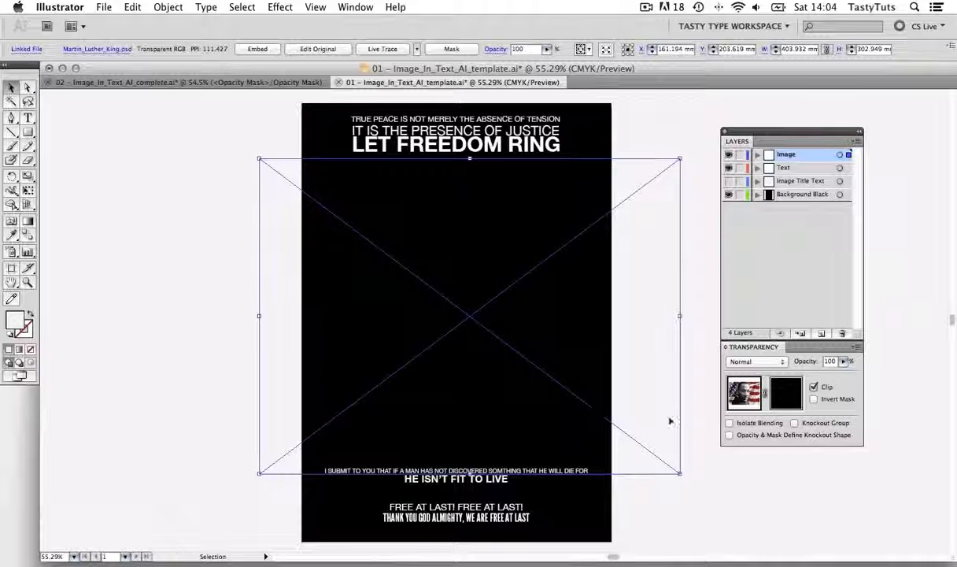
Paste the copied title in place inside the portrait's opacity mask and return to editing the artwork
click(785, 393)
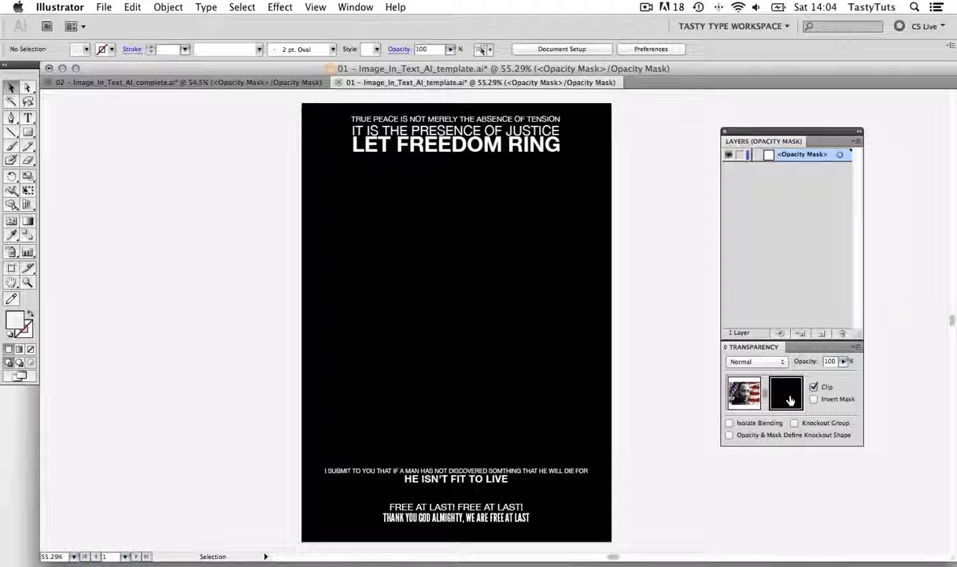
click(133, 7)
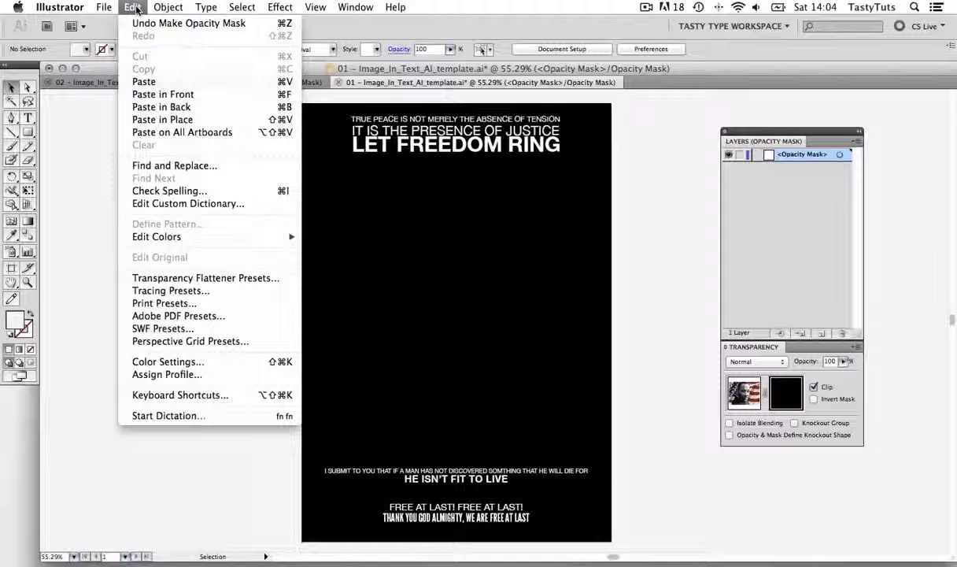
click(201, 120)
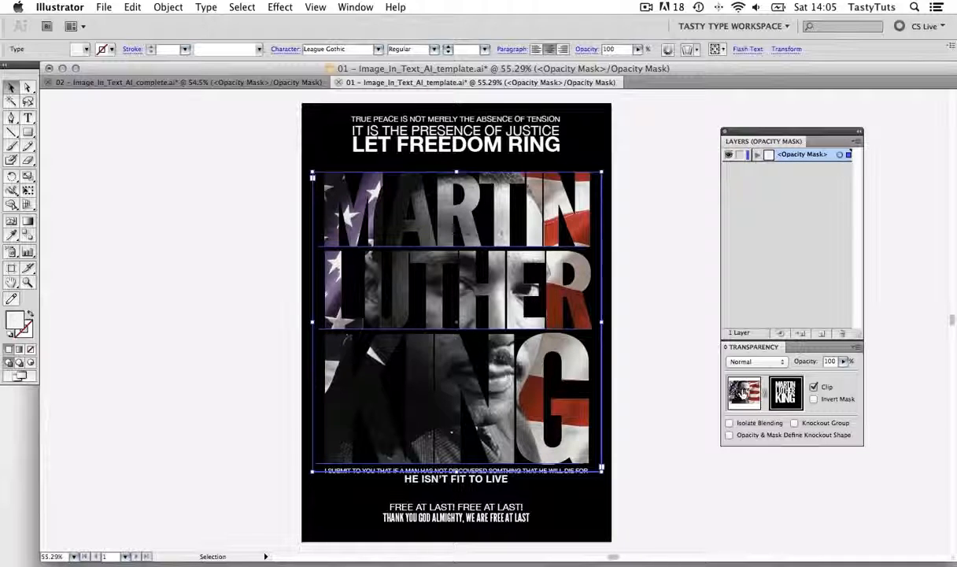
click(741, 390)
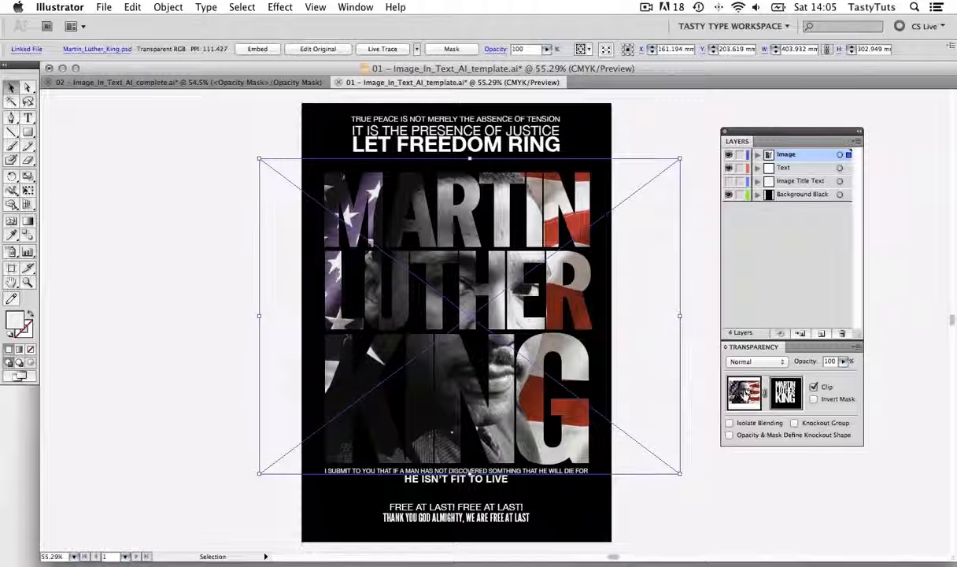
Unlink the portrait from its opacity mask and scale the portrait to about 464 × 348 mm within the title
click(763, 394)
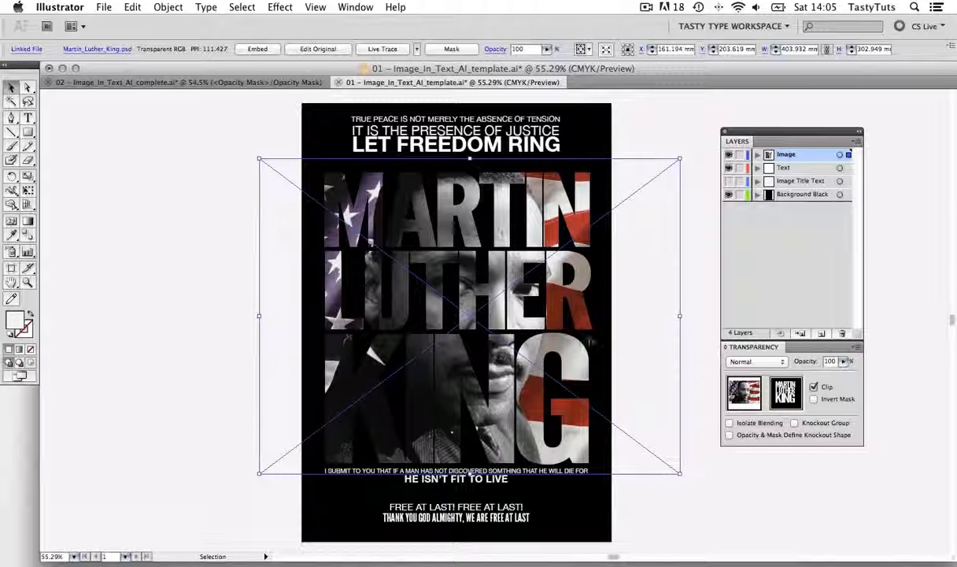
drag(543, 324, 491, 323)
key(s)
drag(649, 482, 684, 509)
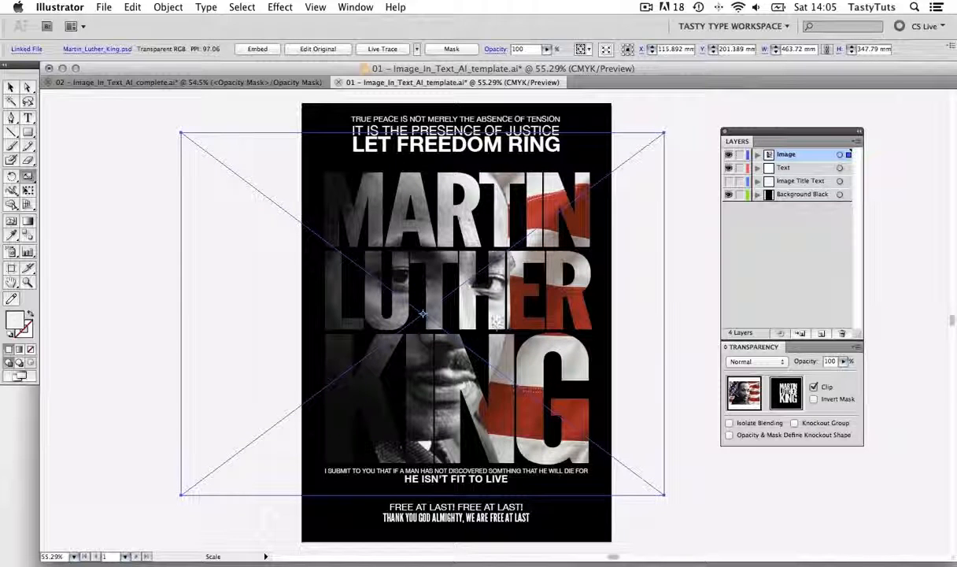
Reposition the enlarged portrait behind the title at about X 106 mm, Y 210 mm and deselect it
key(v)
drag(467, 296, 456, 304)
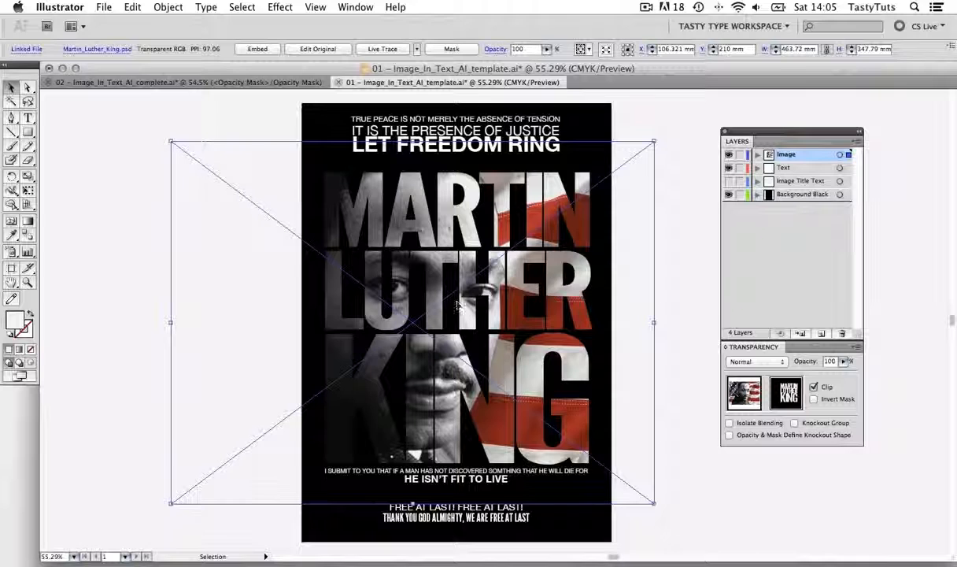
scroll(458, 305, down, 1)
click(681, 268)
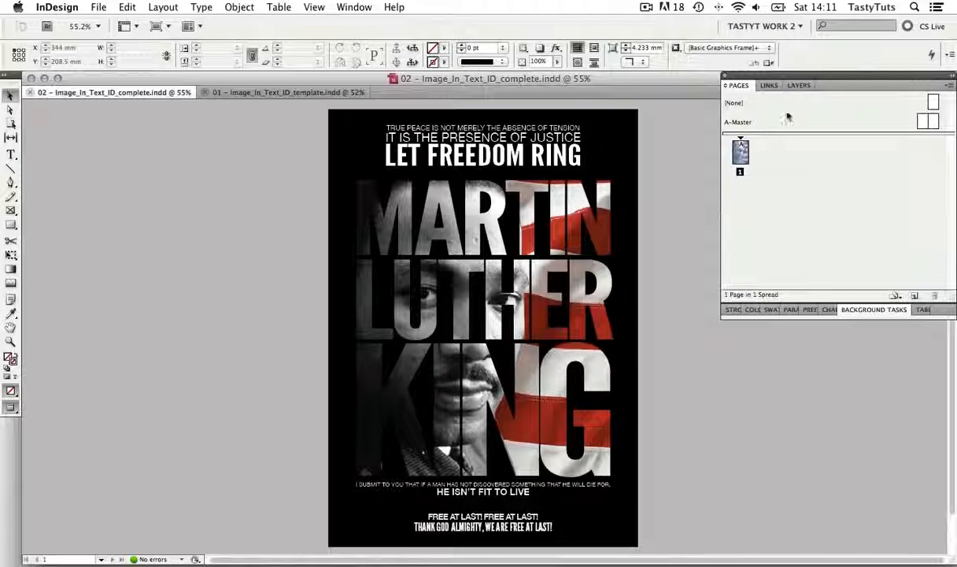
Switch to InDesign and examine the Text, Image Title Text and Image layers of the completed poster
click(798, 87)
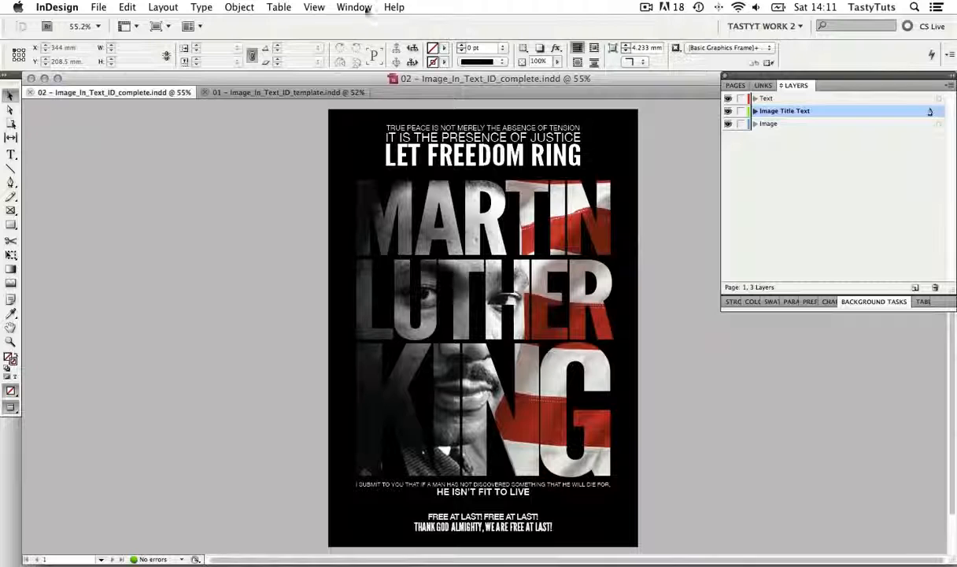
click(364, 8)
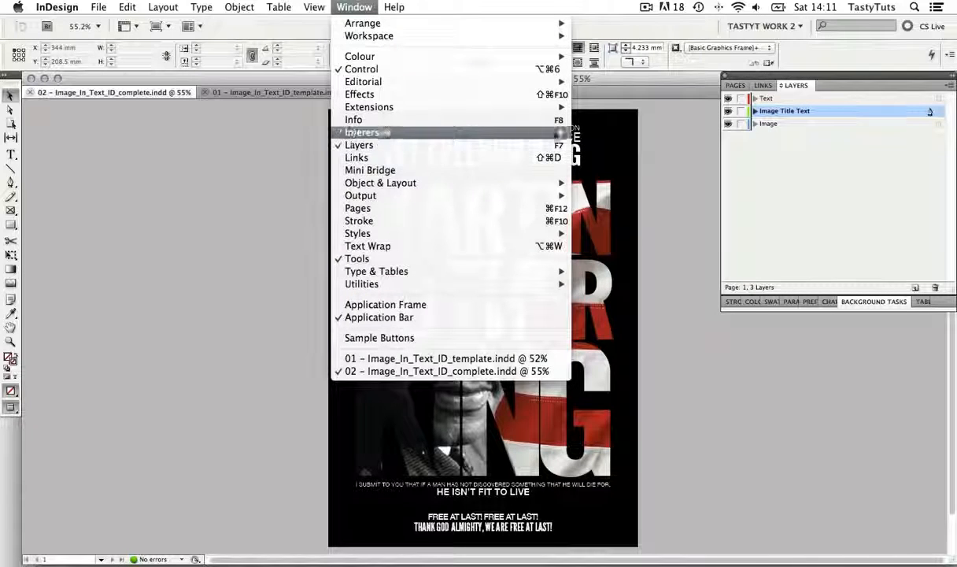
click(778, 166)
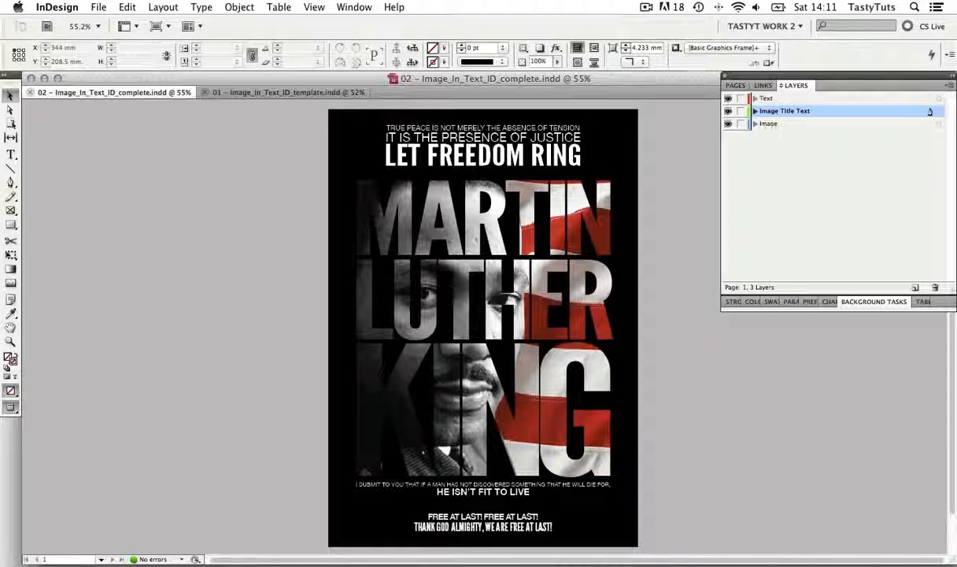
click(769, 100)
click(770, 111)
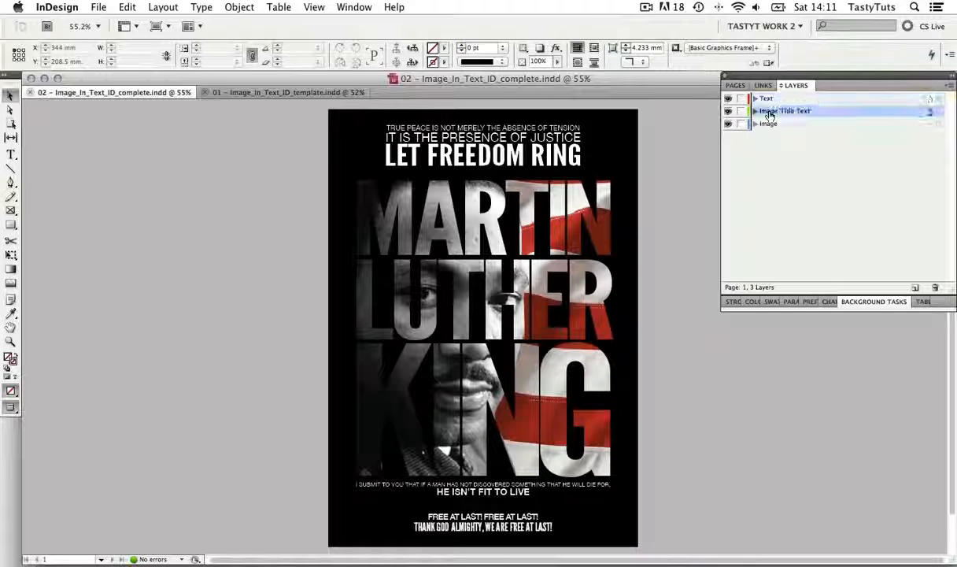
click(765, 125)
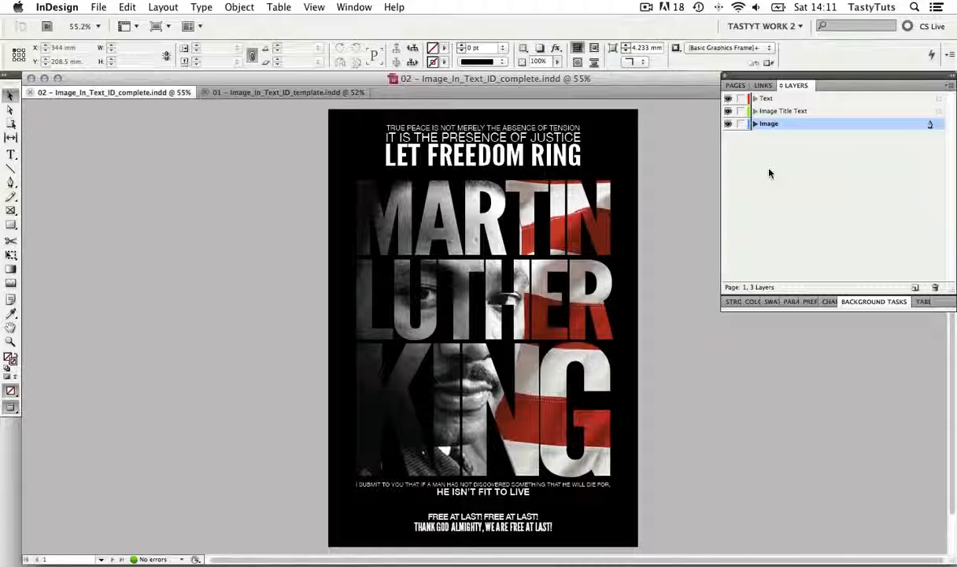
Hide the Text and Image Title Text layers and move the portrait image to X 0 mm, Y 57.762 mm
click(728, 99)
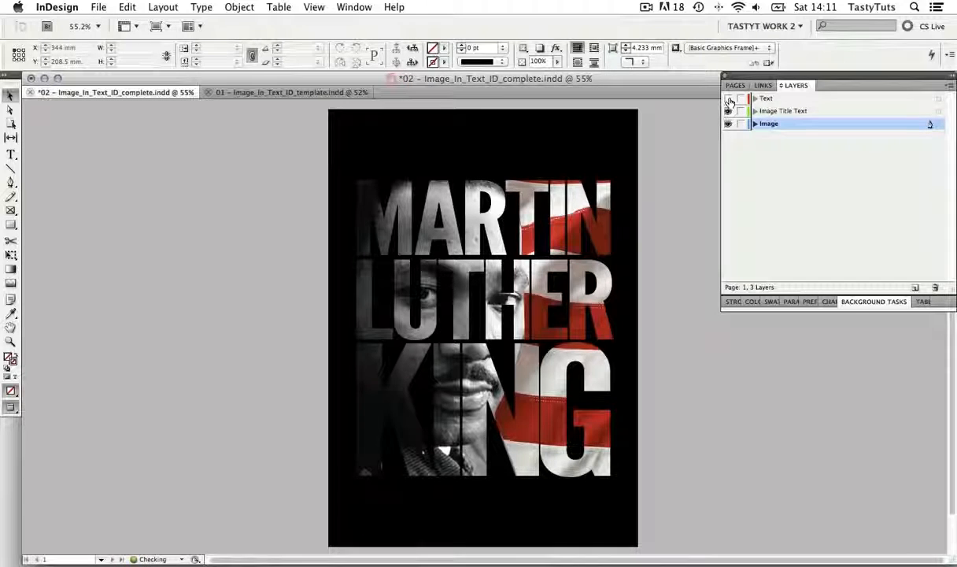
click(498, 241)
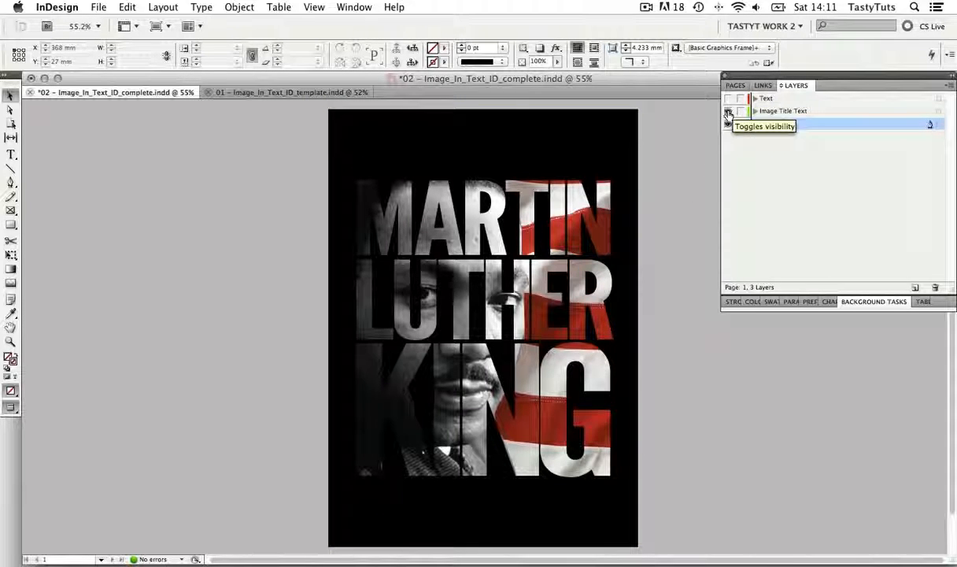
click(728, 112)
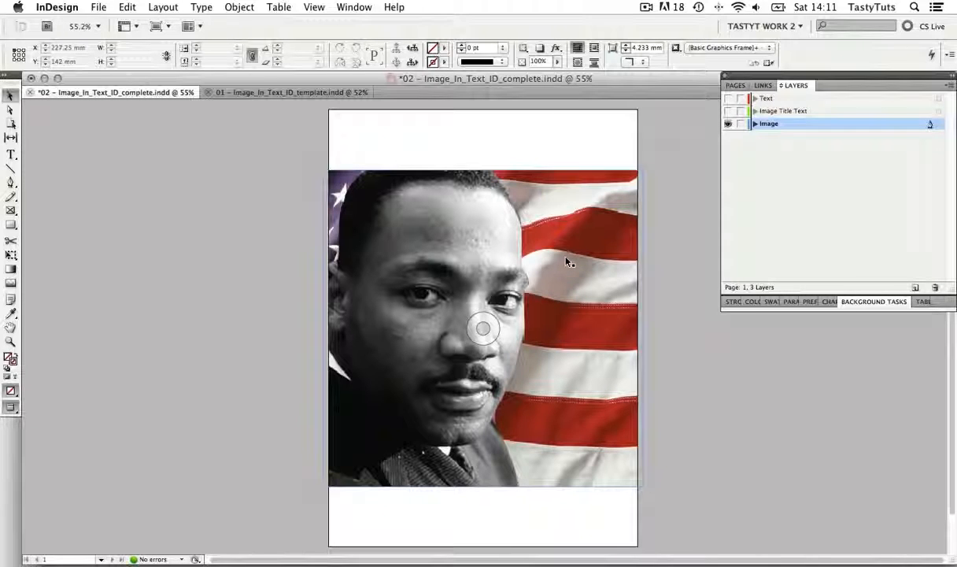
click(562, 321)
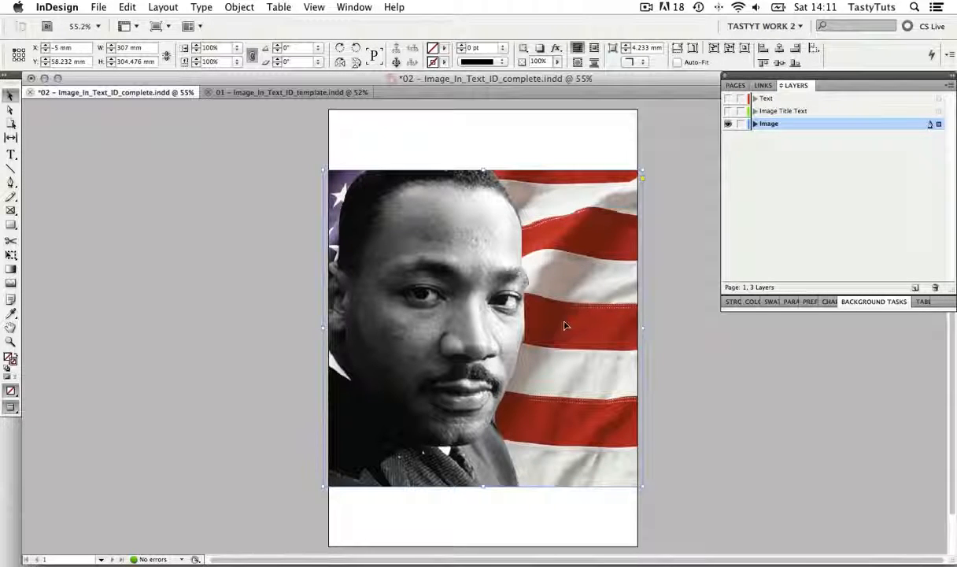
drag(531, 313, 575, 324)
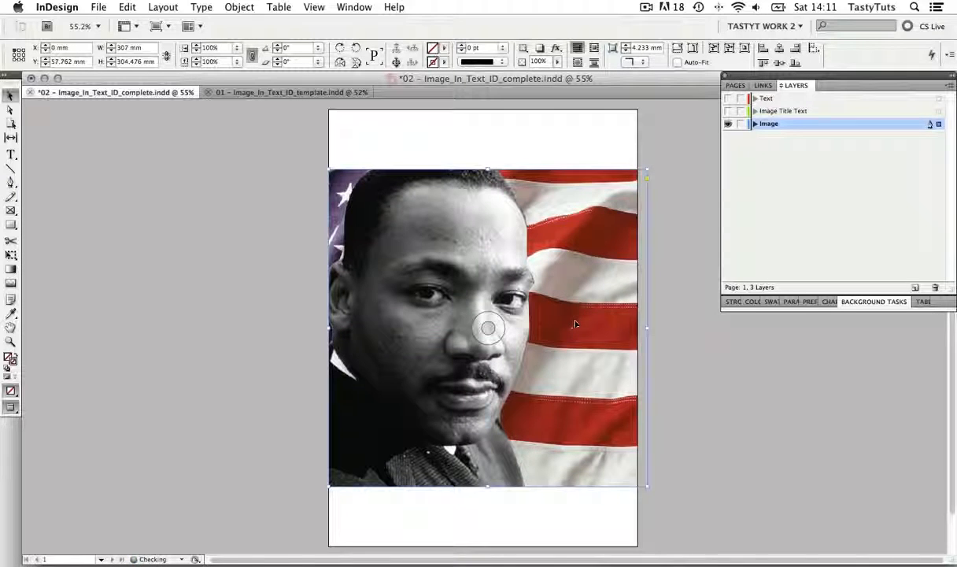
Show the Image Title Text and Text layers again and deselect the portrait image
click(728, 111)
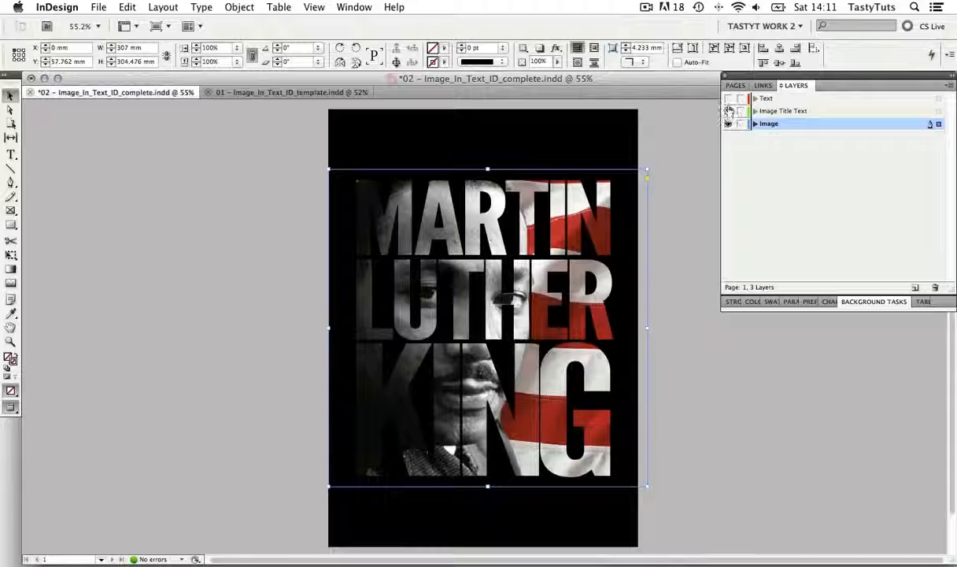
drag(729, 110, 728, 98)
click(669, 175)
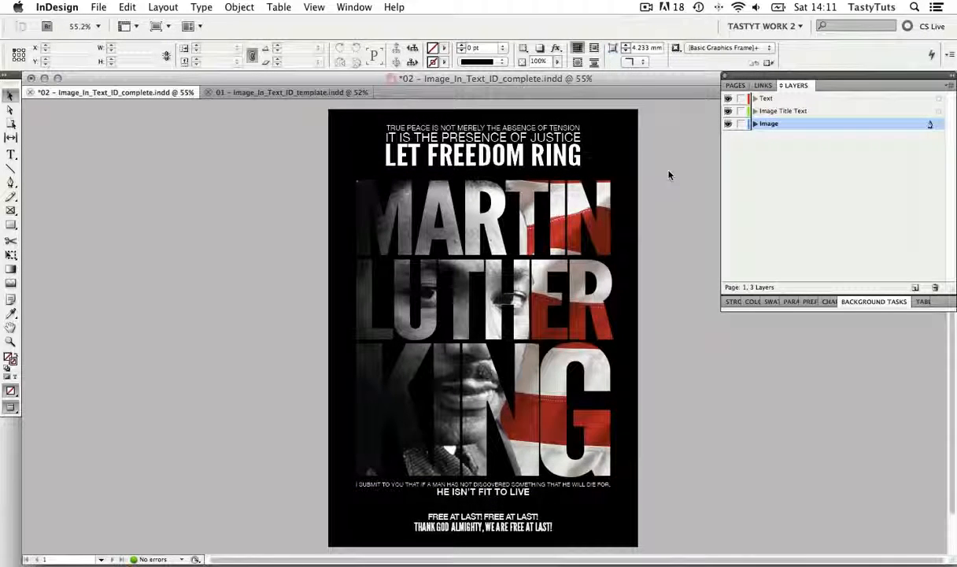
Switch to normal view and examine the frames on the Text layer and the black title frame on the Image Title Text layer
key(w)
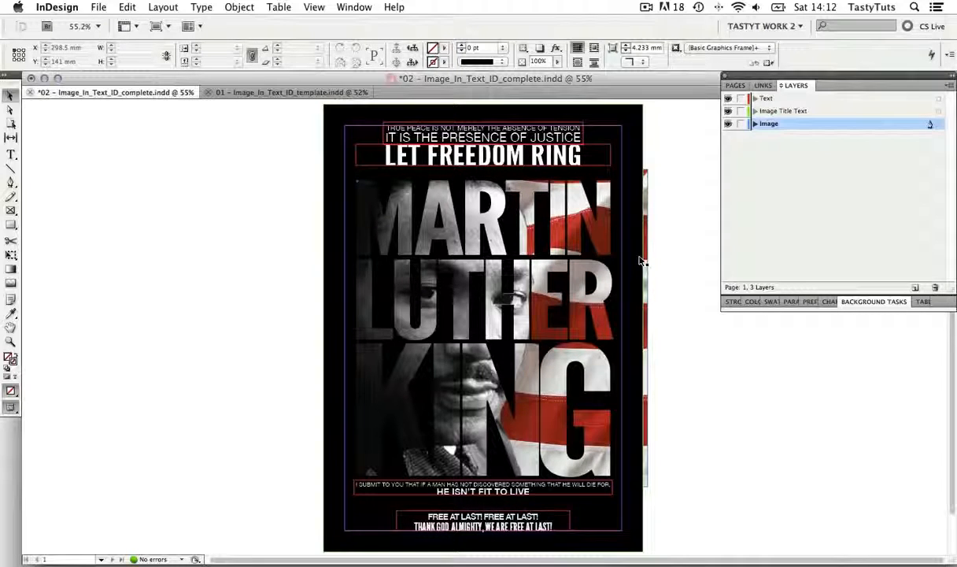
click(767, 99)
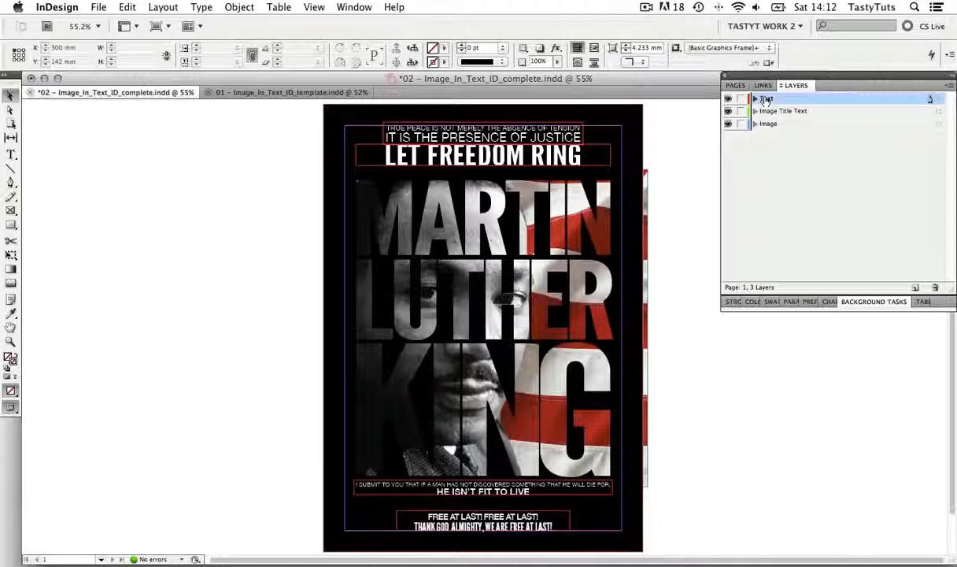
click(556, 136)
click(555, 151)
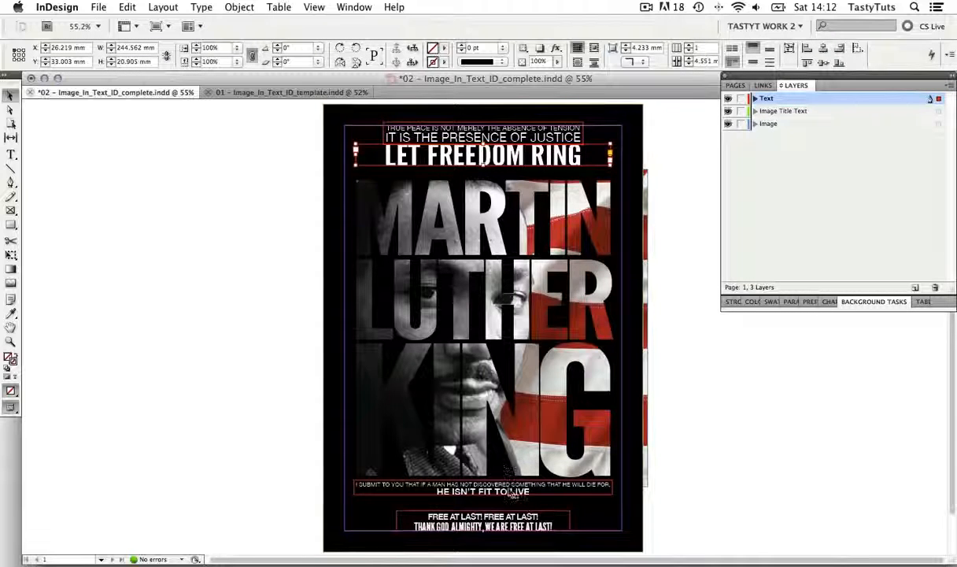
click(510, 519)
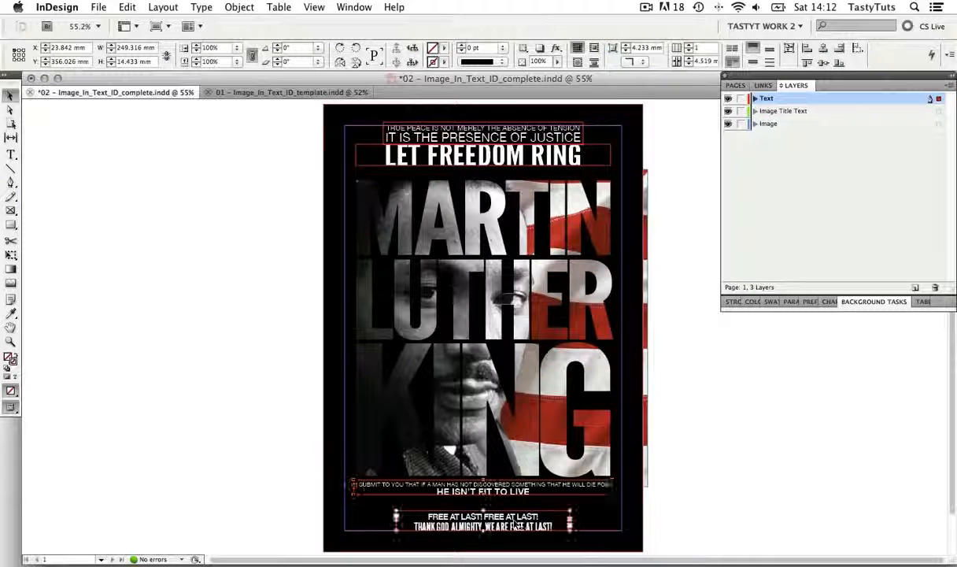
click(672, 348)
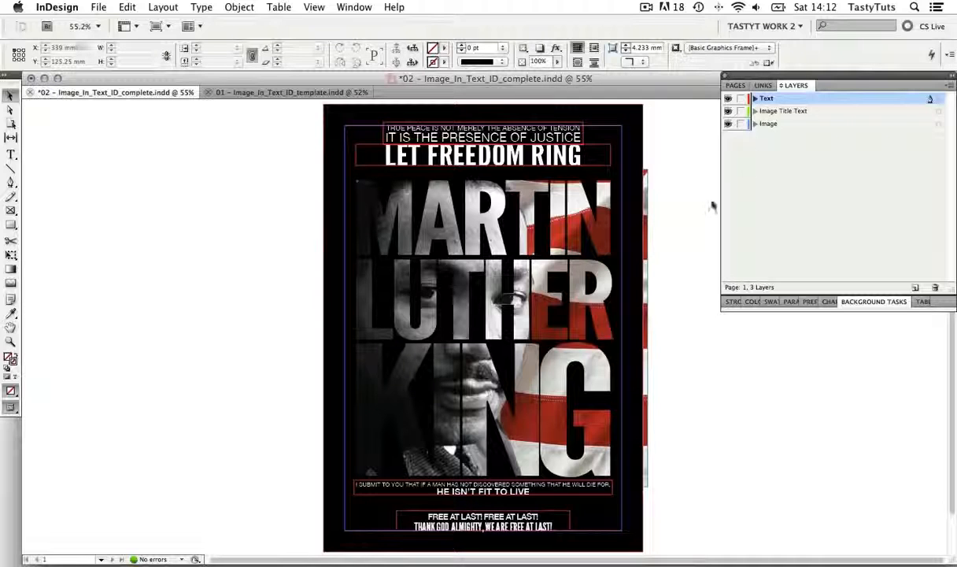
click(784, 113)
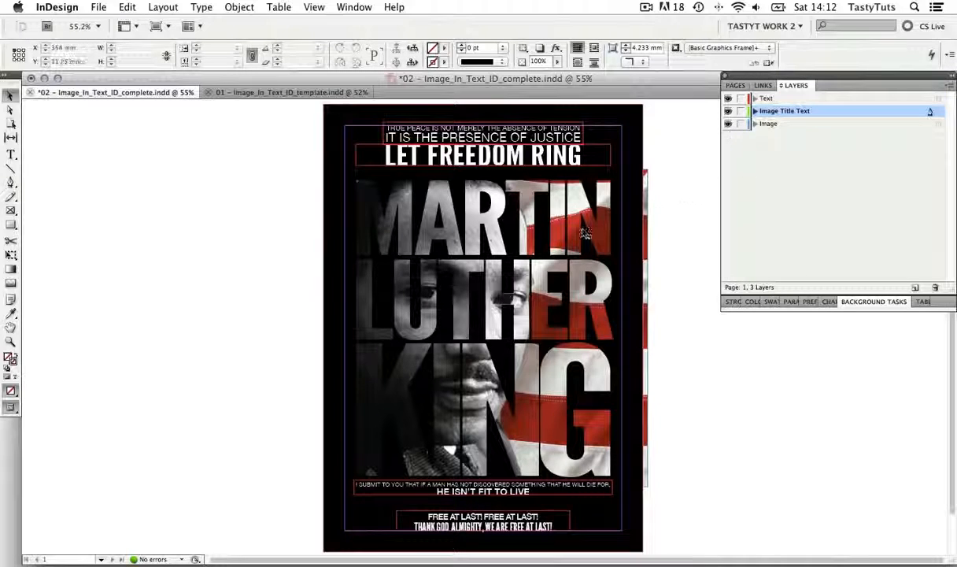
click(552, 219)
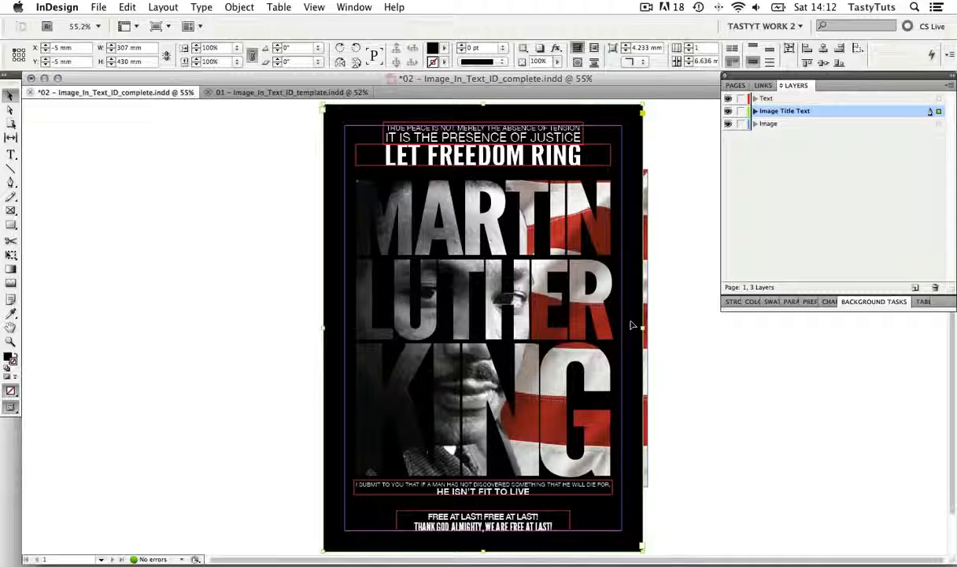
Move the black title frame sideways to X -150.75 mm and hide the Text and Image layers
drag(631, 324, 481, 325)
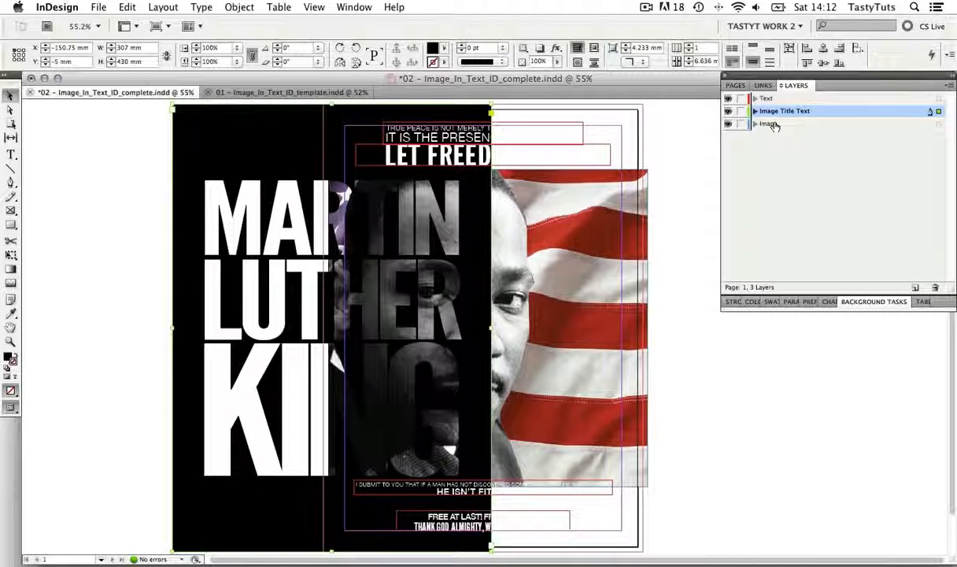
click(729, 99)
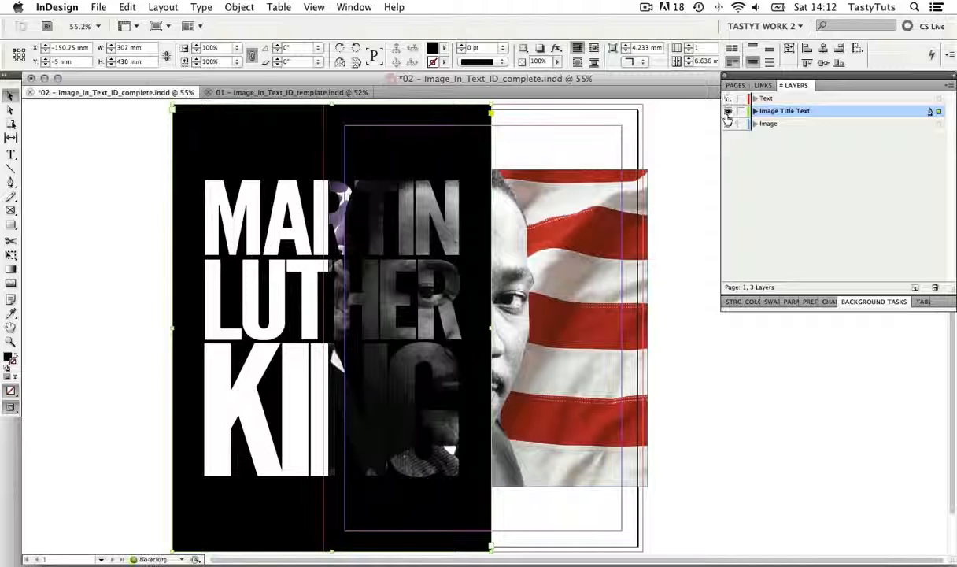
click(729, 123)
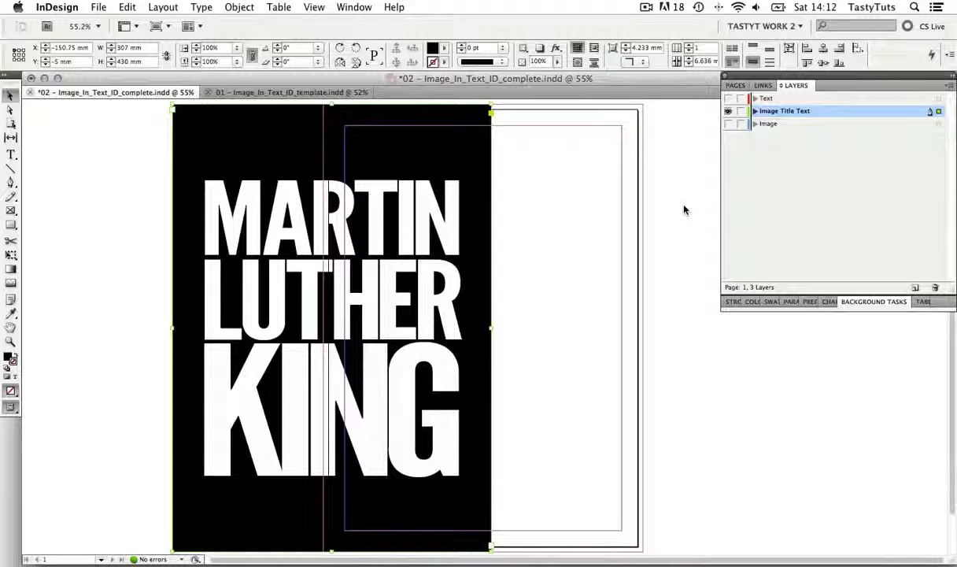
Compare the page in preview and normal mode, and move the title frame back over the page at X -5 mm
key(w)
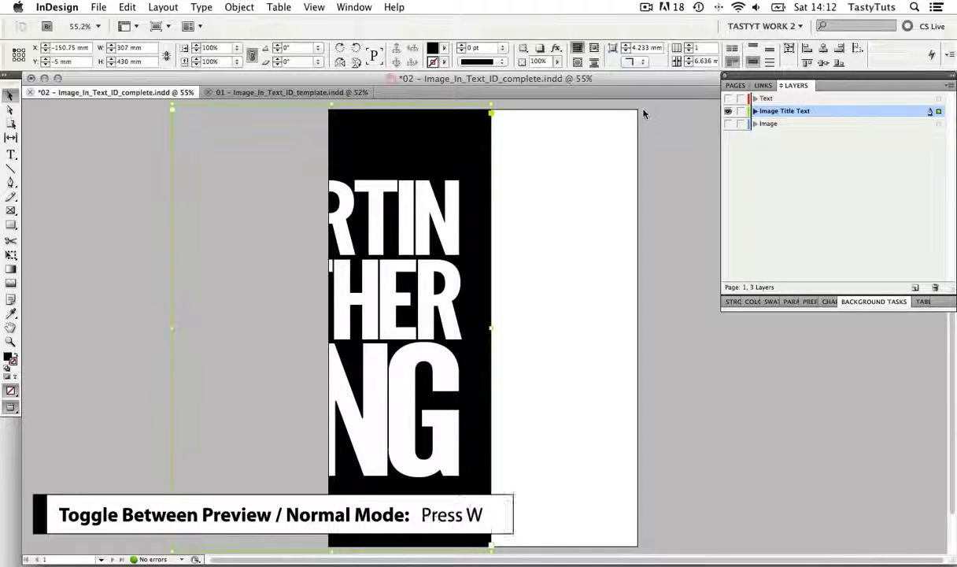
key(w)
key(w)
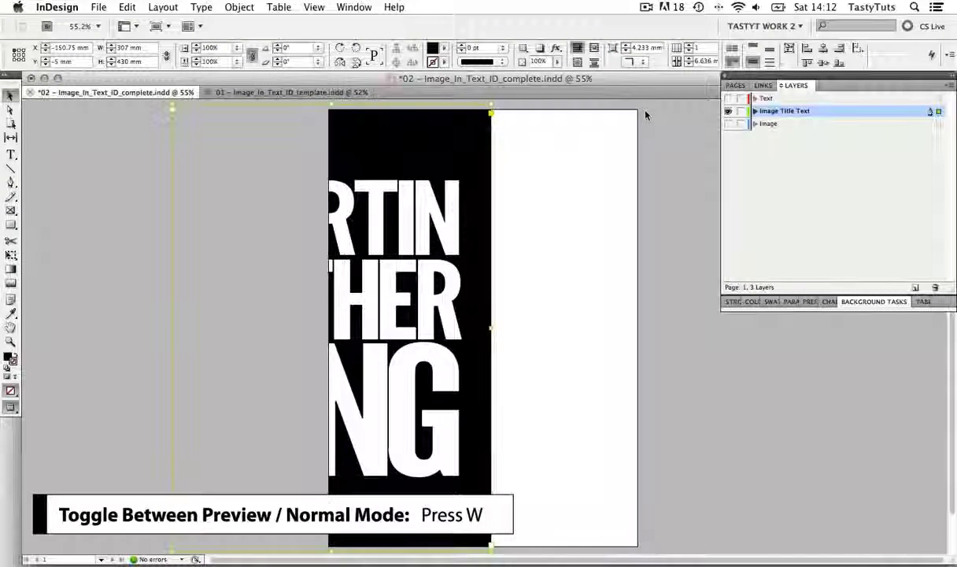
key(w)
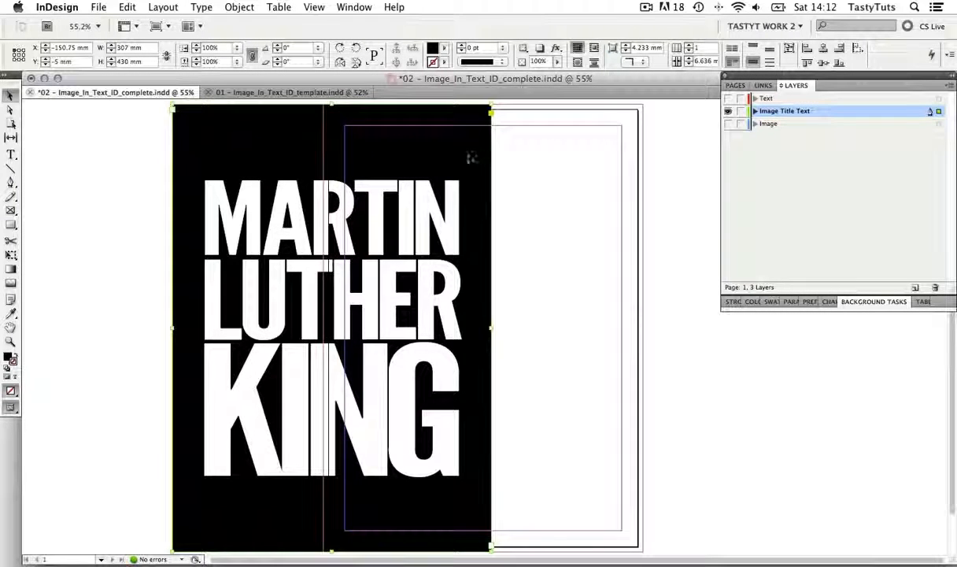
drag(467, 156, 619, 158)
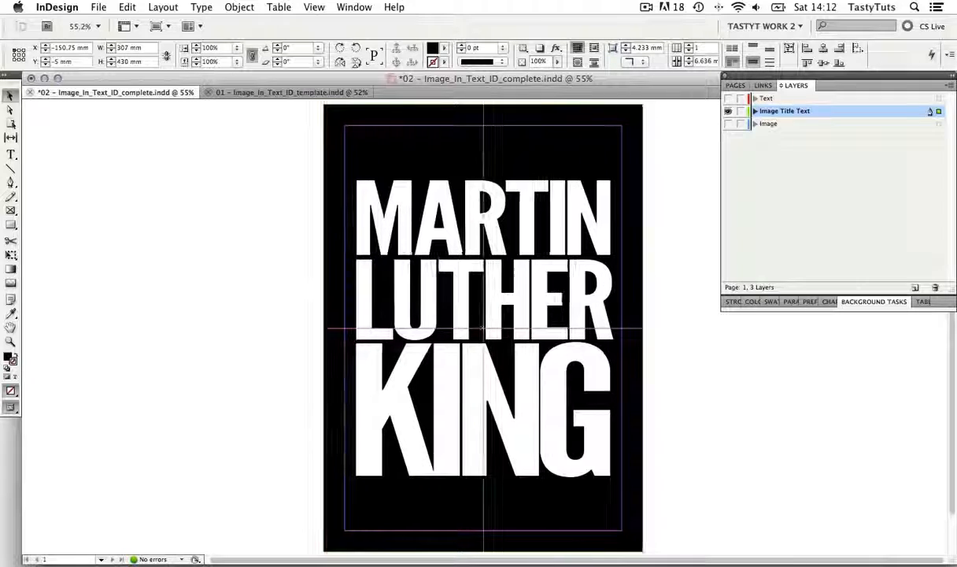
click(664, 190)
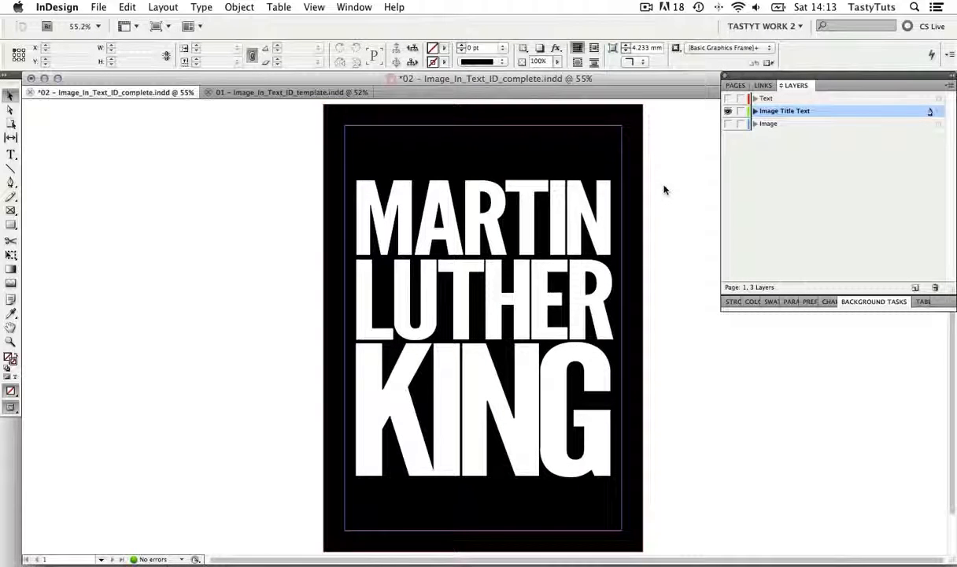
Show the Image and Text layers again and preview the poster with the title frame selected
click(728, 123)
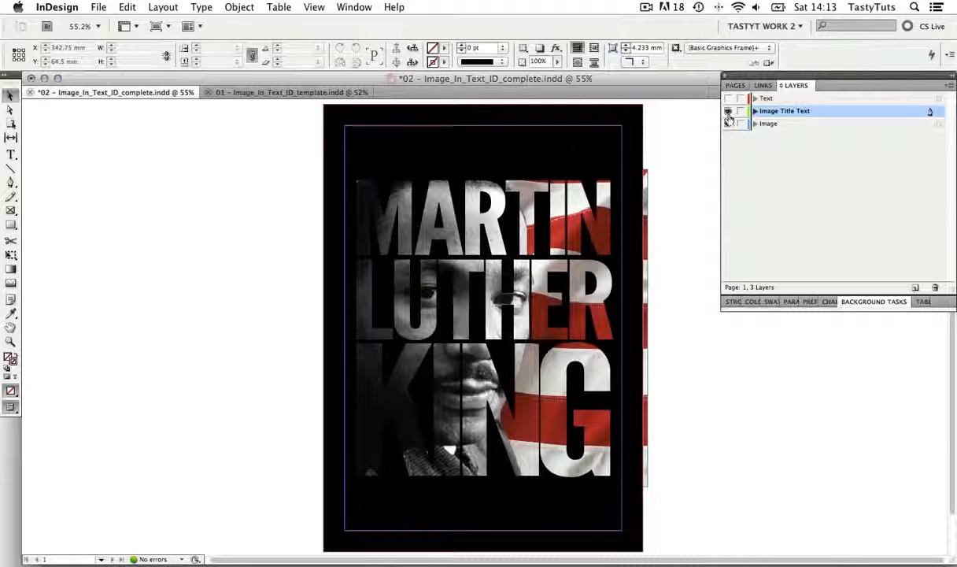
click(728, 98)
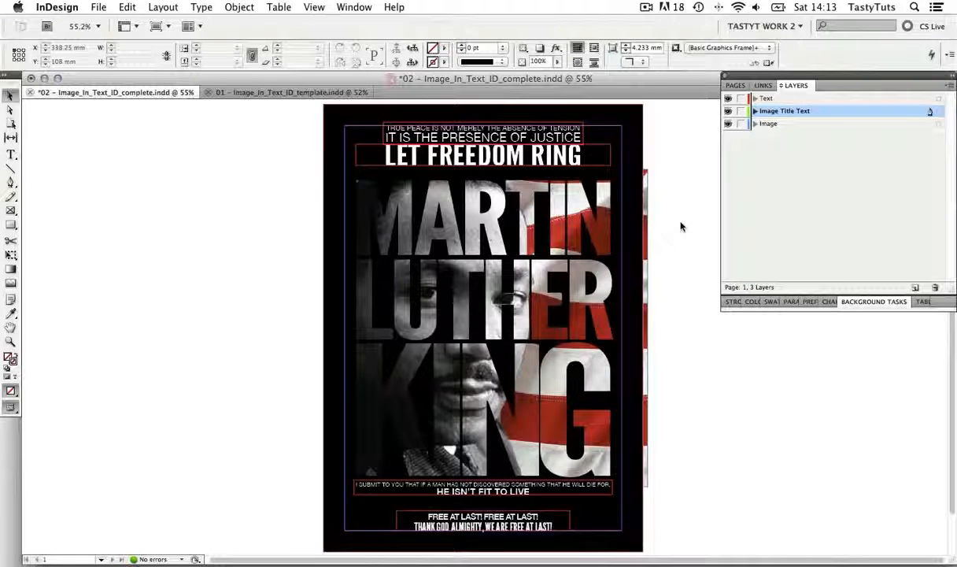
key(w)
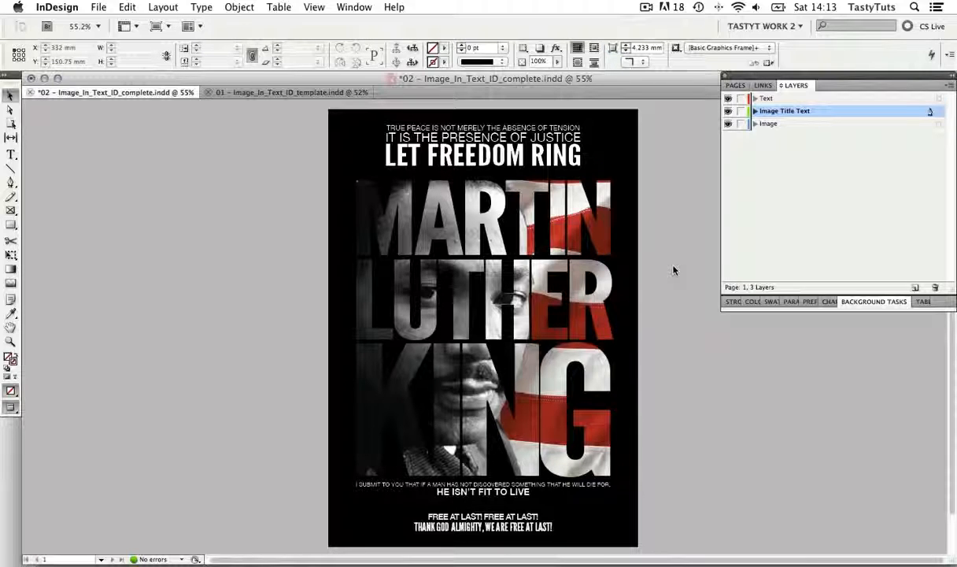
click(592, 270)
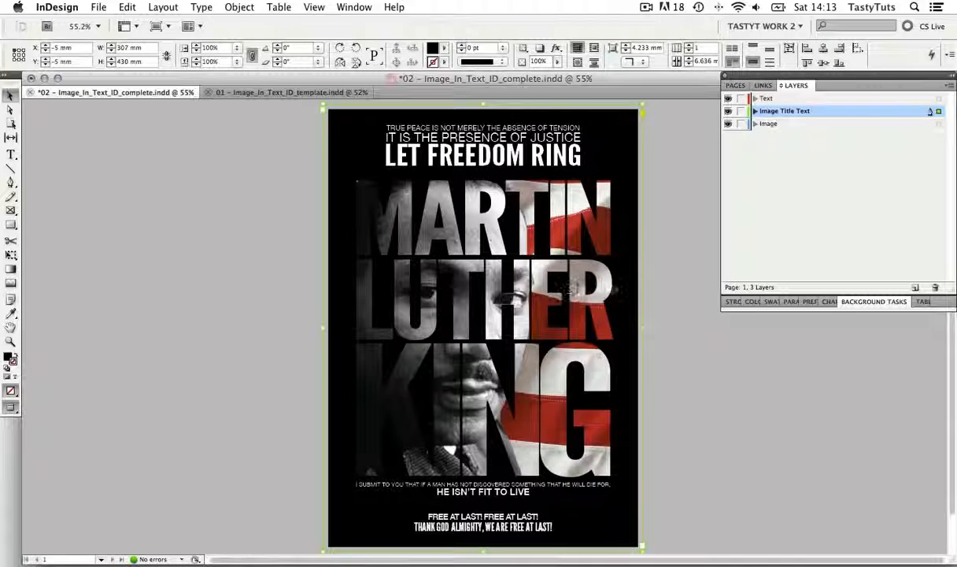
Replace the large title text on the Image Title Text layer with EDIT THE TEXT and finish text editing
click(676, 285)
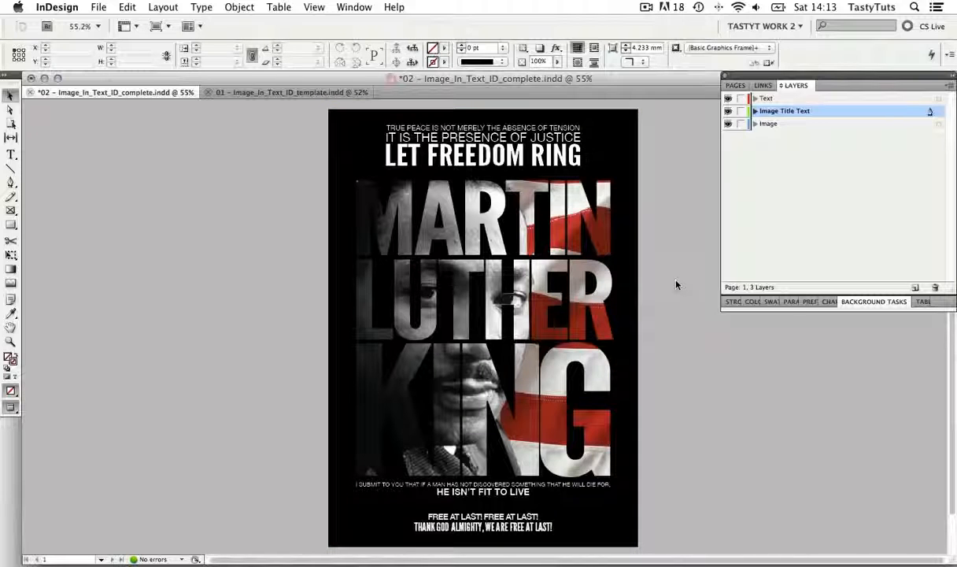
key(t)
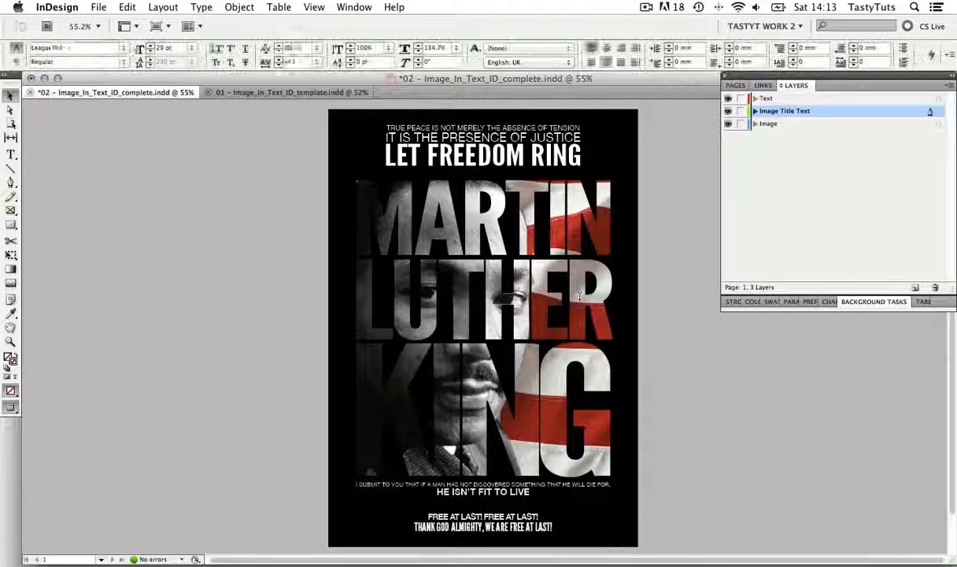
click(579, 297)
key(cmd+a)
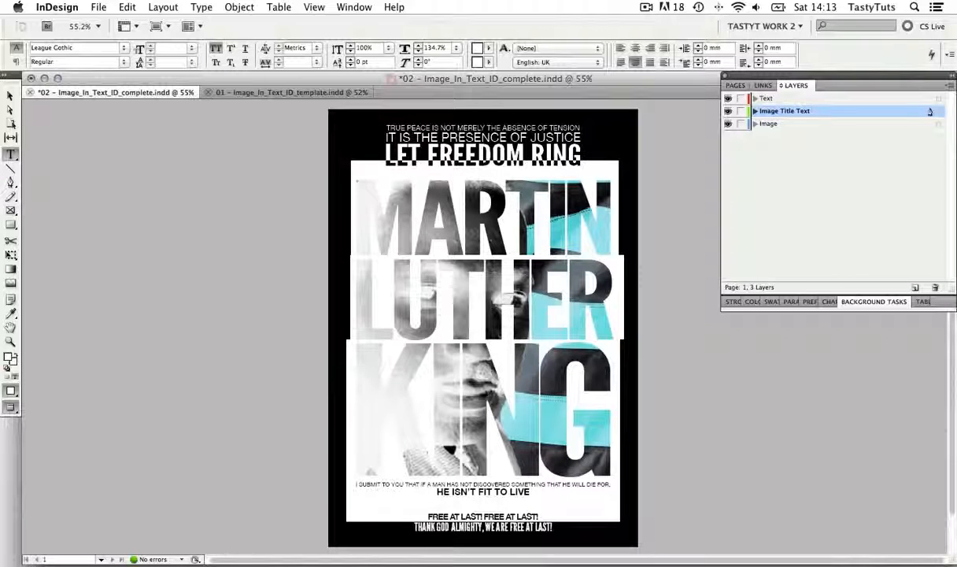
text(EDIT THE TEXT)
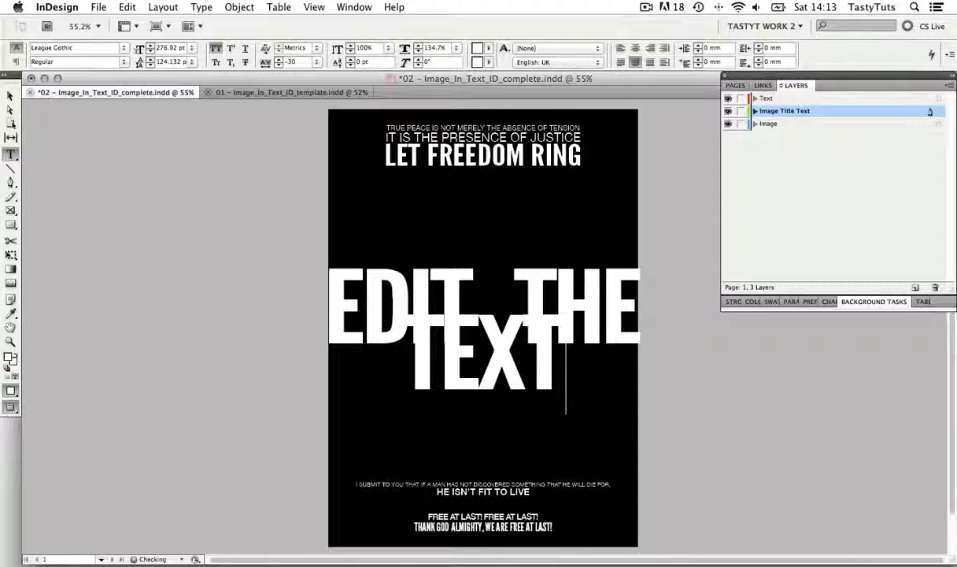
click(11, 94)
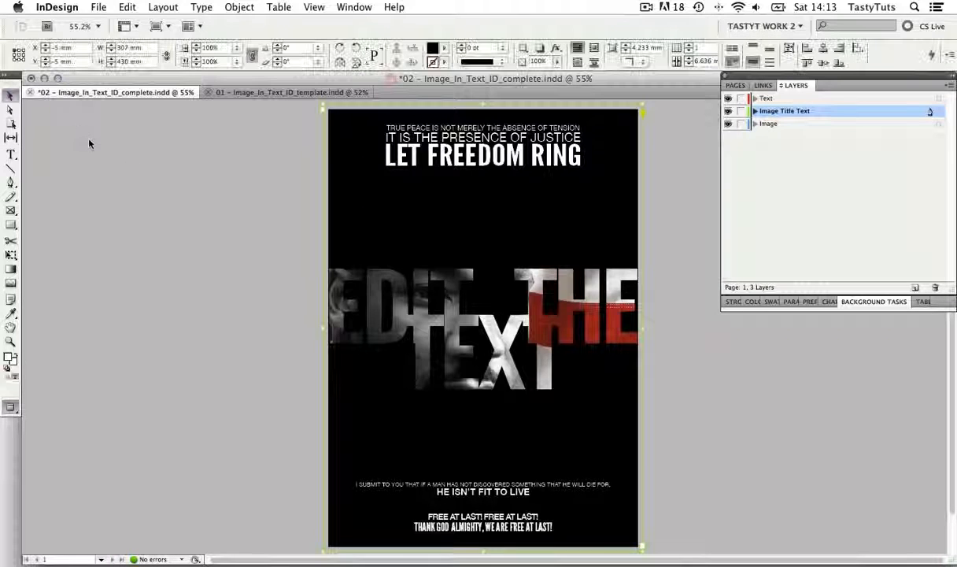
Switch to the 01 – Image_In_Text_ID_template.indd document and show the Effects options collapsed beside the page
click(235, 91)
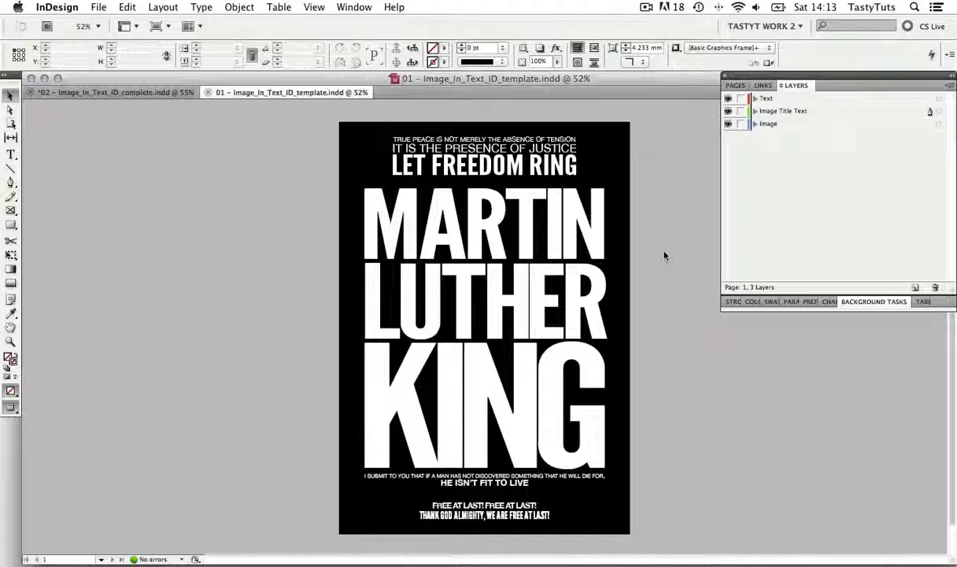
click(355, 8)
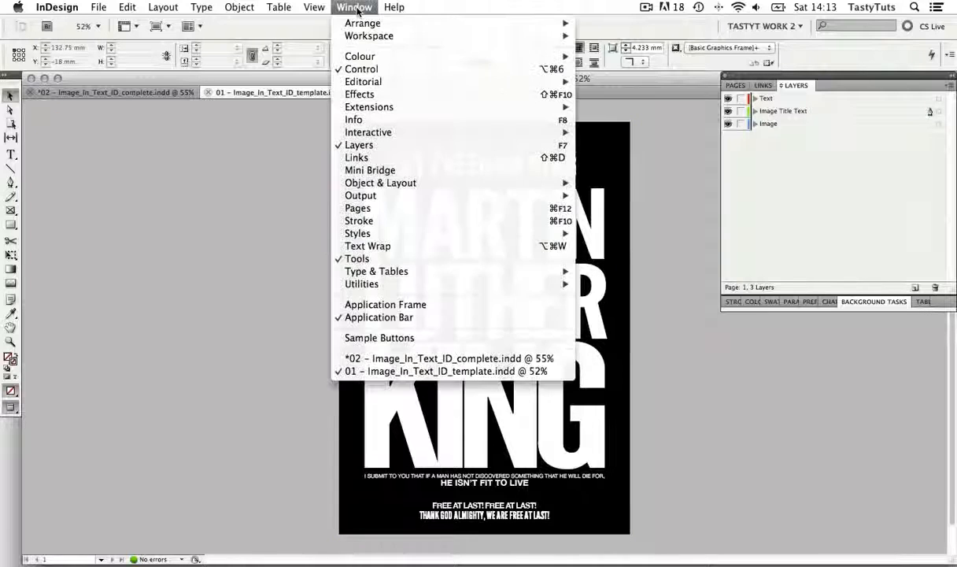
click(383, 94)
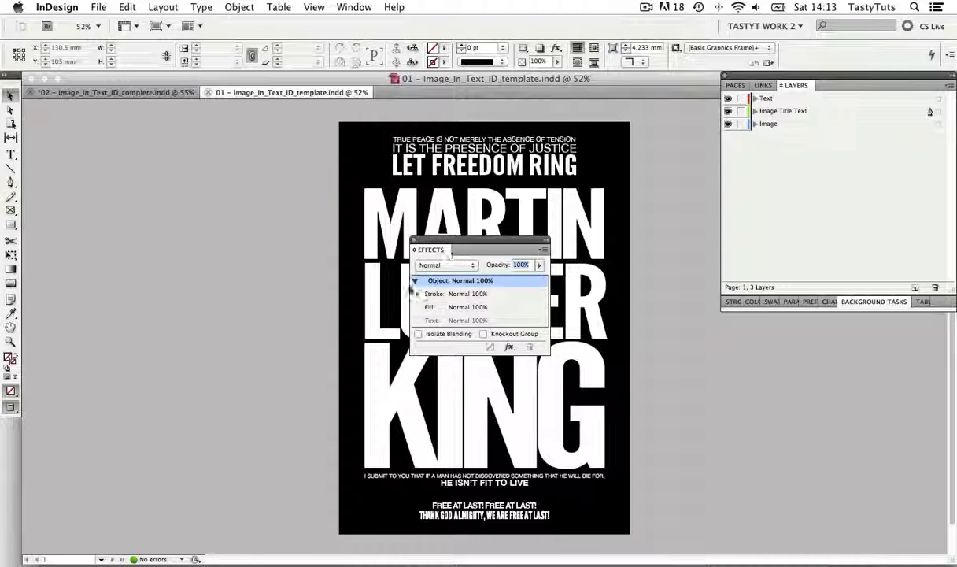
click(415, 280)
drag(465, 244, 173, 225)
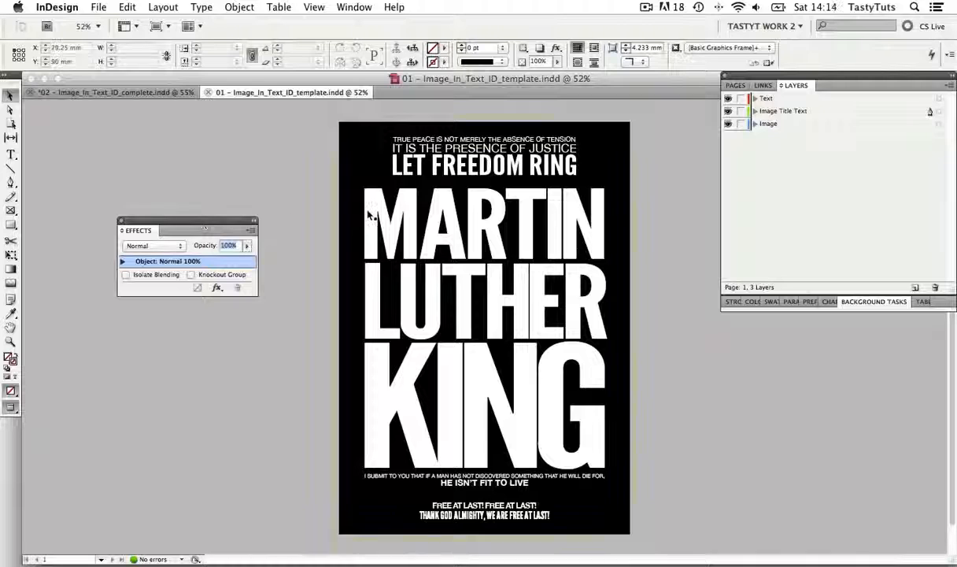
Check the page size and bleed in the template's document setup without changing anything
click(99, 7)
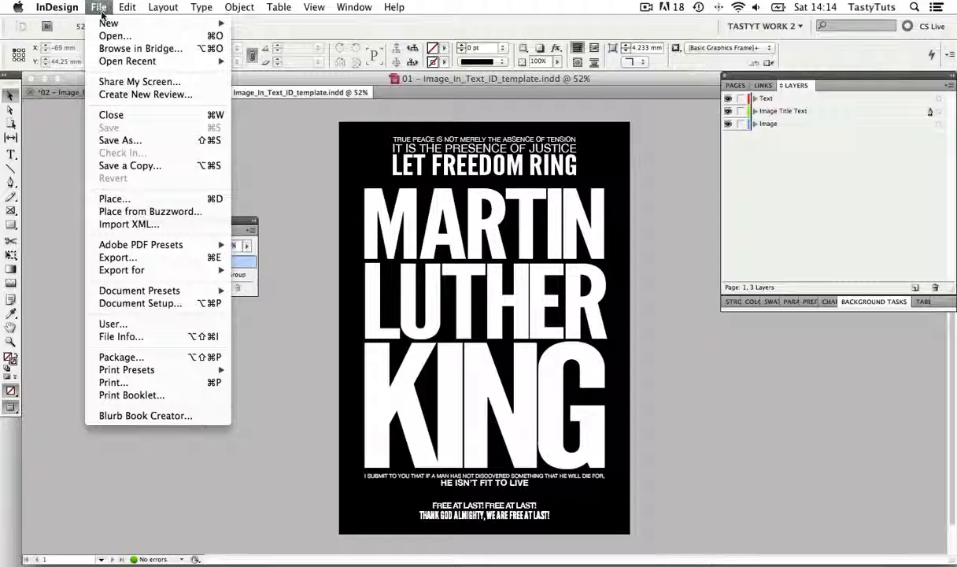
click(168, 302)
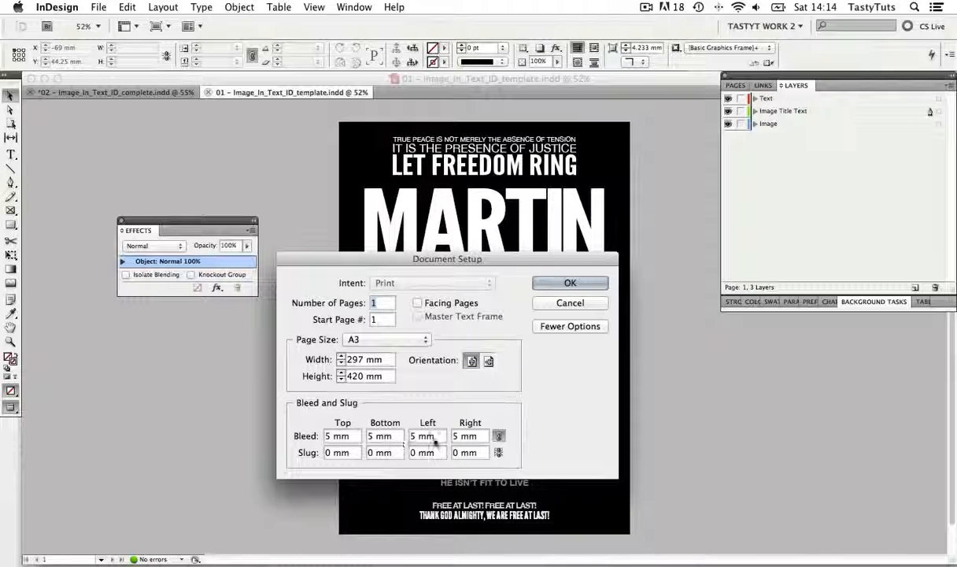
click(570, 303)
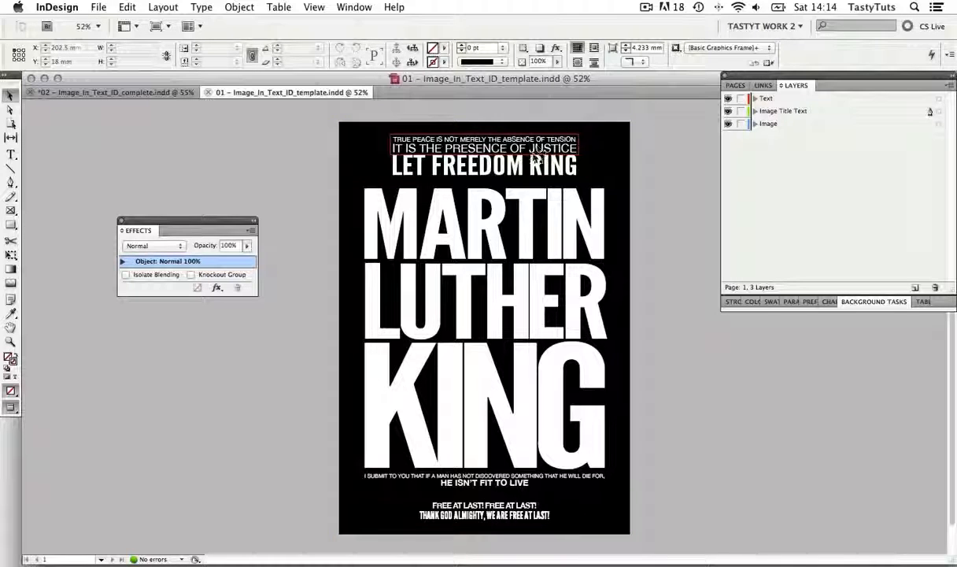
Show the page in normal view and toggle the Text layer's visibility to identify its frames
key(w)
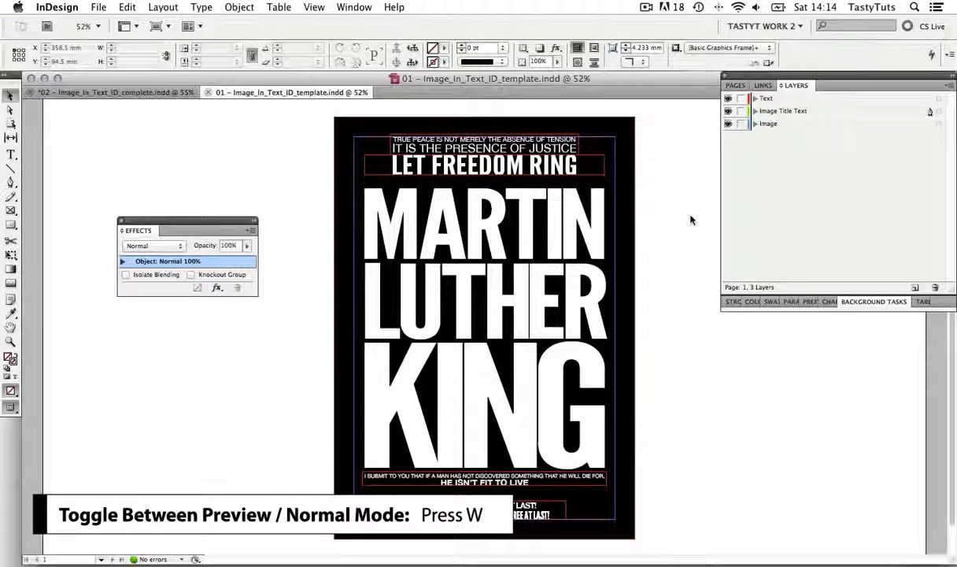
click(728, 99)
click(728, 99)
click(728, 99)
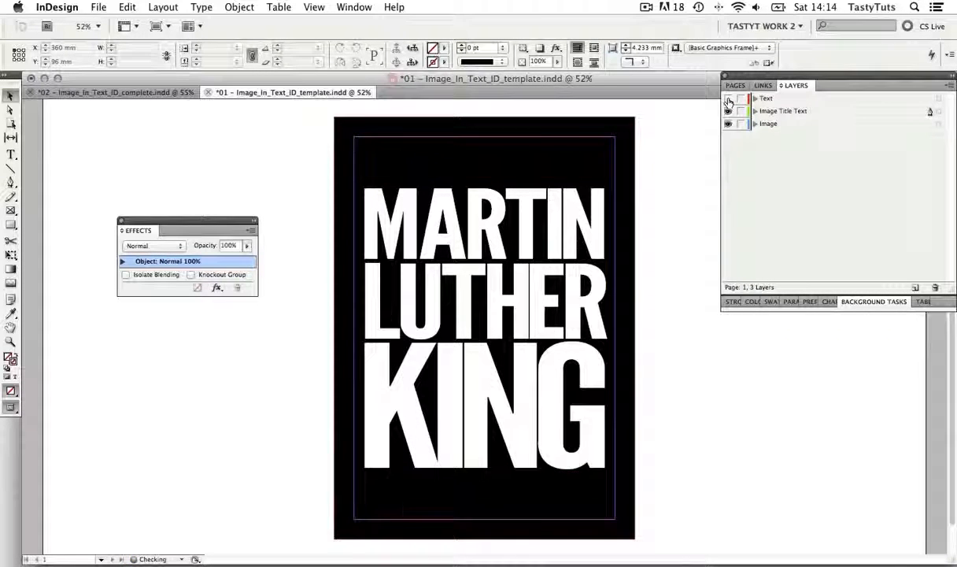
click(728, 99)
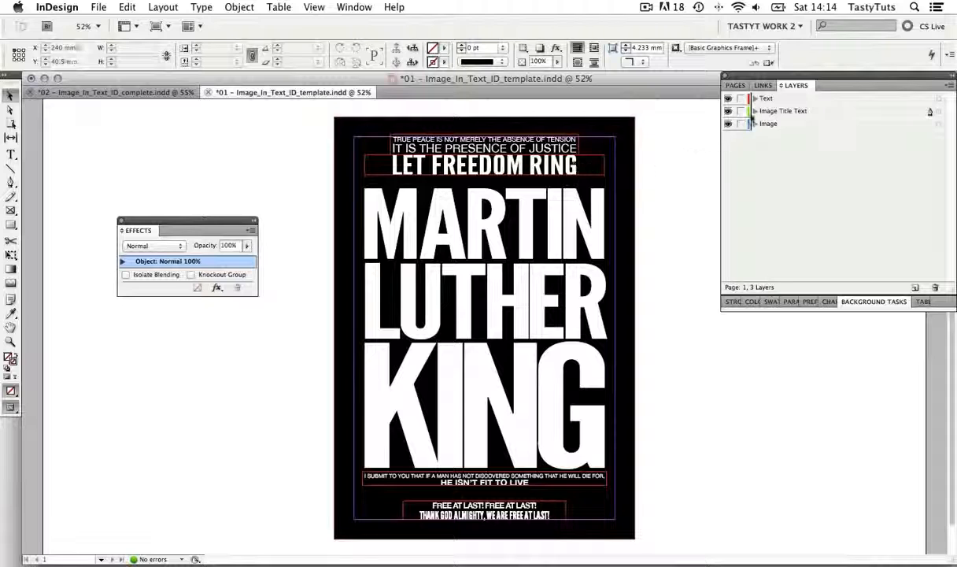
Move the black title frame on the Image Title Text layer off the page to X -317 mm, Y -8 mm
click(791, 99)
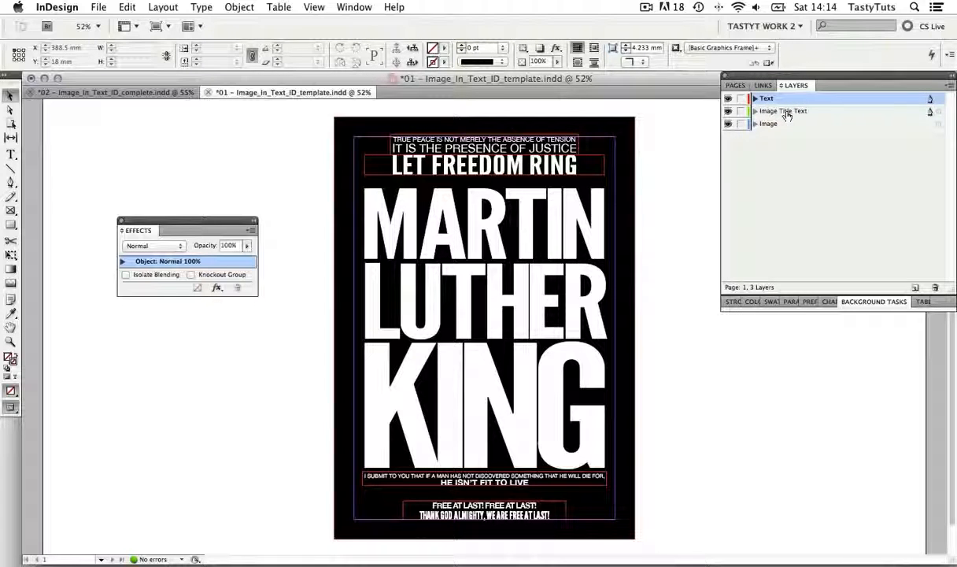
click(787, 114)
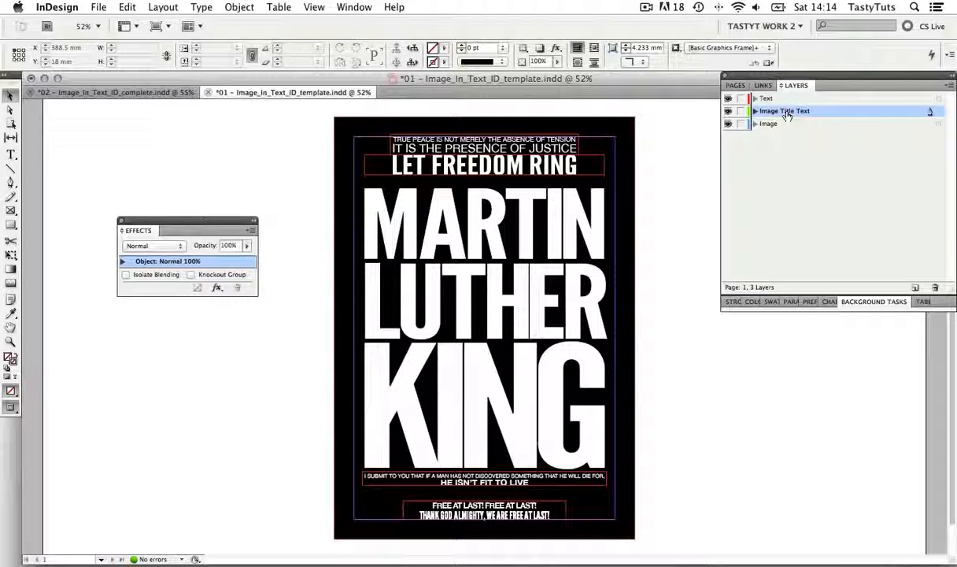
click(625, 249)
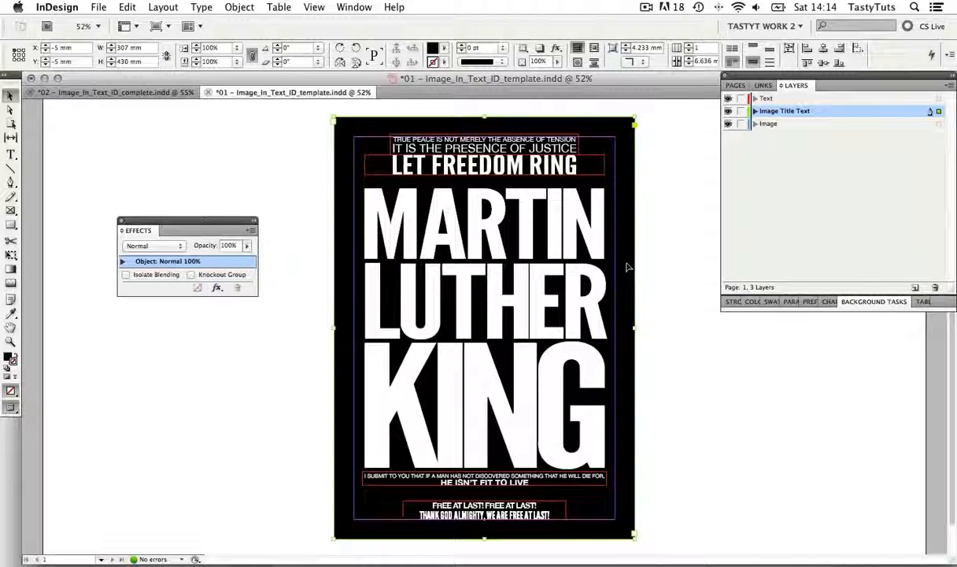
drag(627, 267, 334, 265)
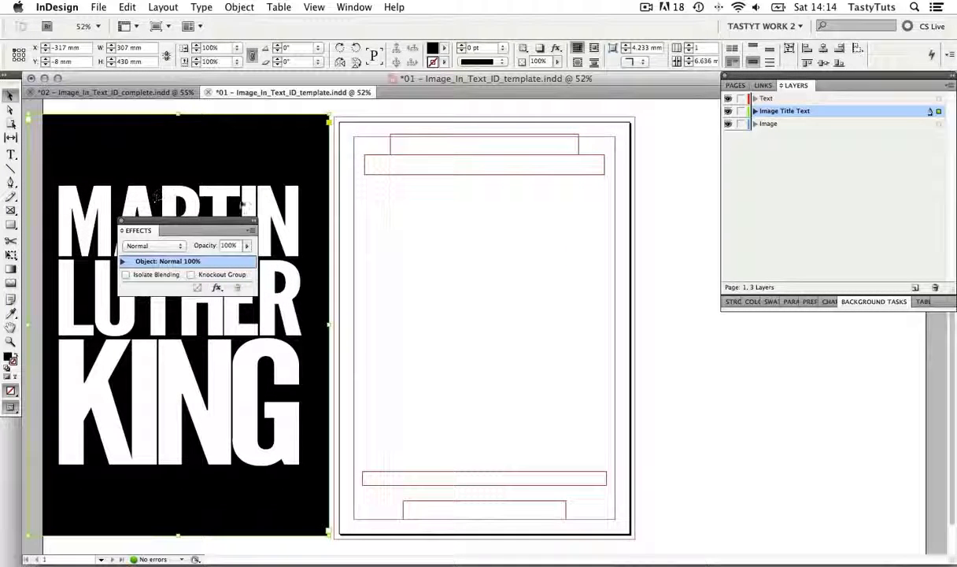
Draw a 307 × 430 mm text frame over the page out to the bleed and fill it with C=100 M=0 Y=0 K=0
click(12, 155)
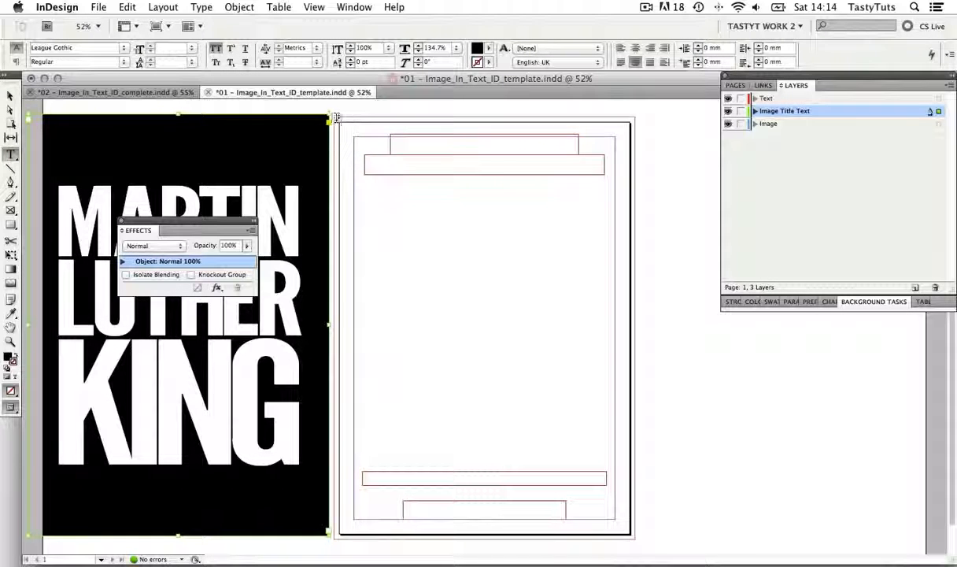
drag(327, 114, 635, 539)
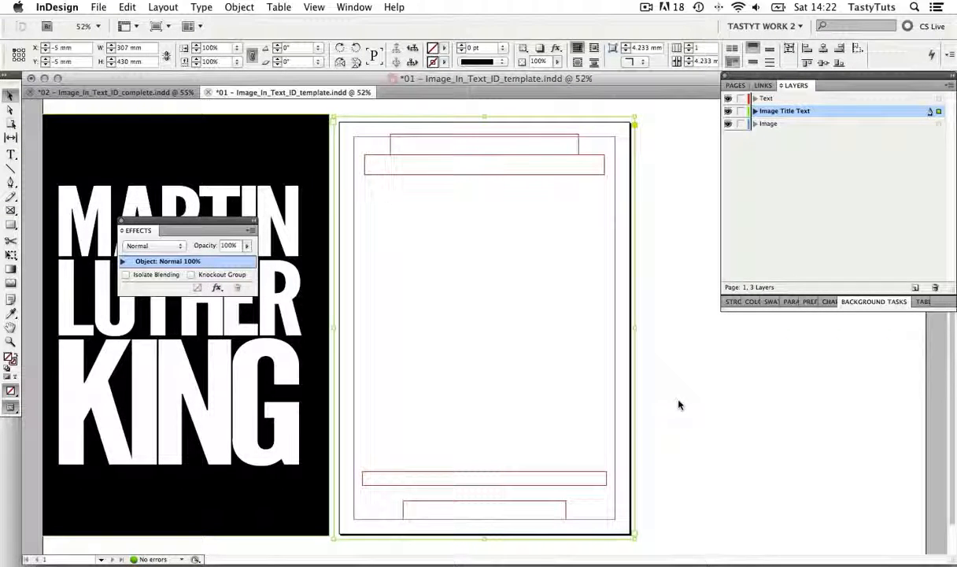
click(770, 301)
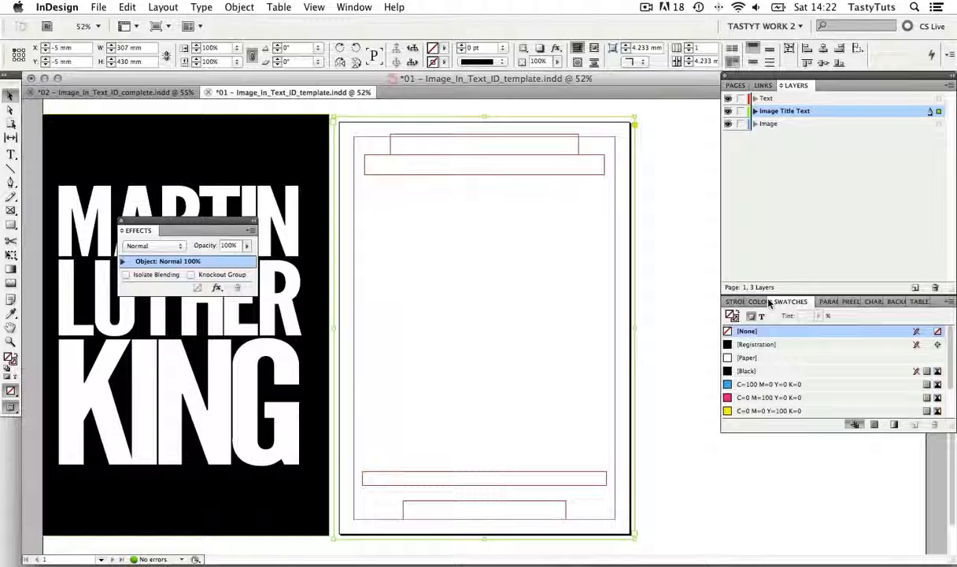
click(749, 386)
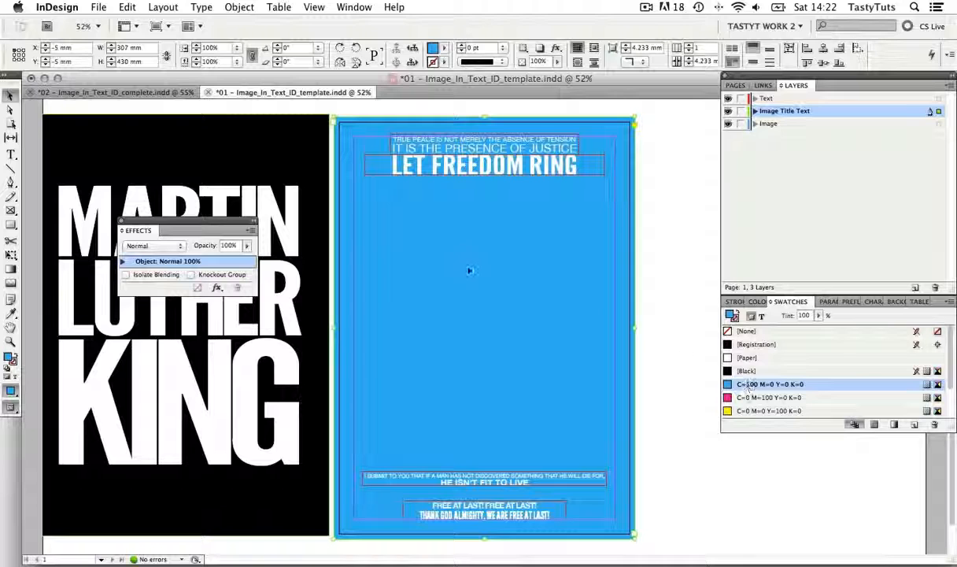
Enter HELLO WORLD in the blue frame and set its type size to 100 pt
key(t)
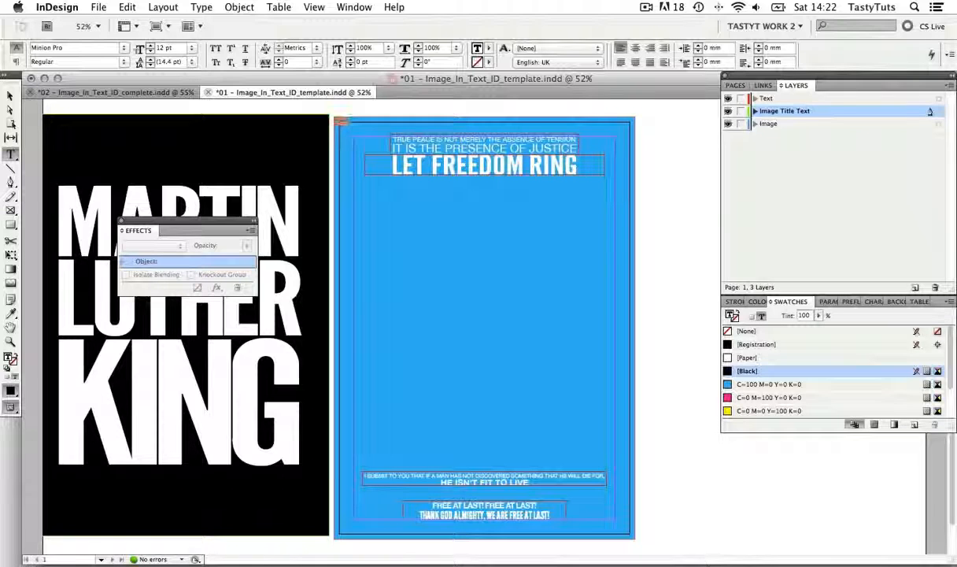
click(139, 49)
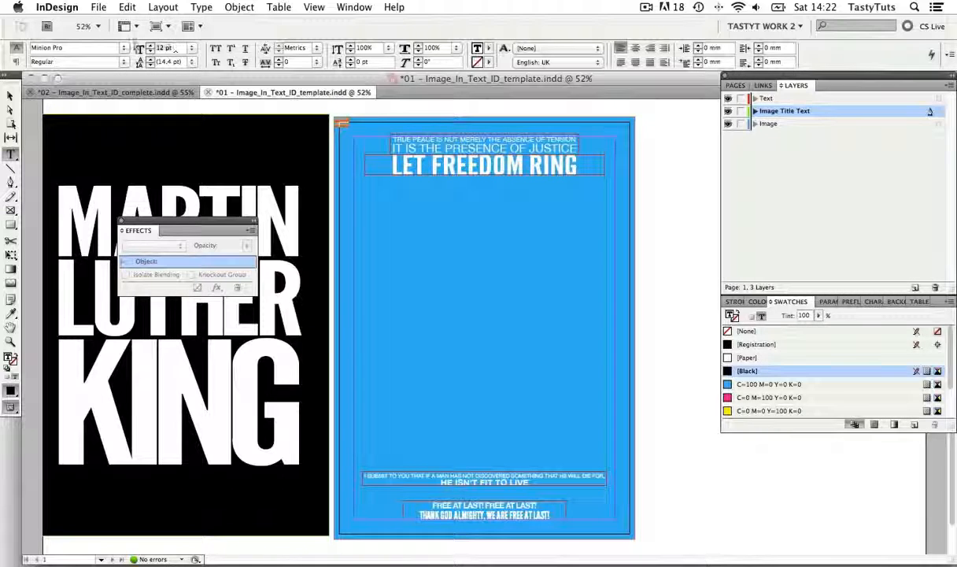
text(50)
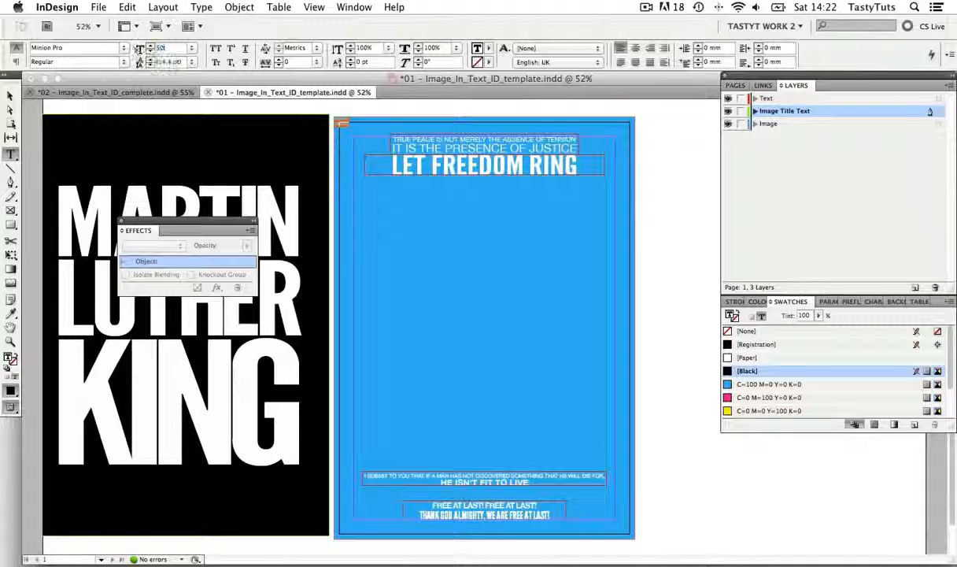
key(Return)
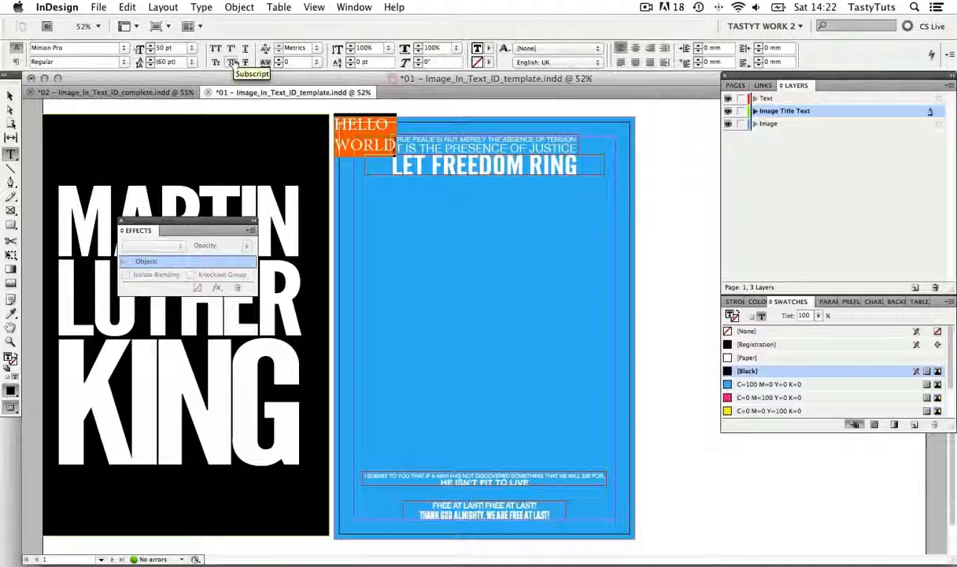
click(140, 49)
text(100)
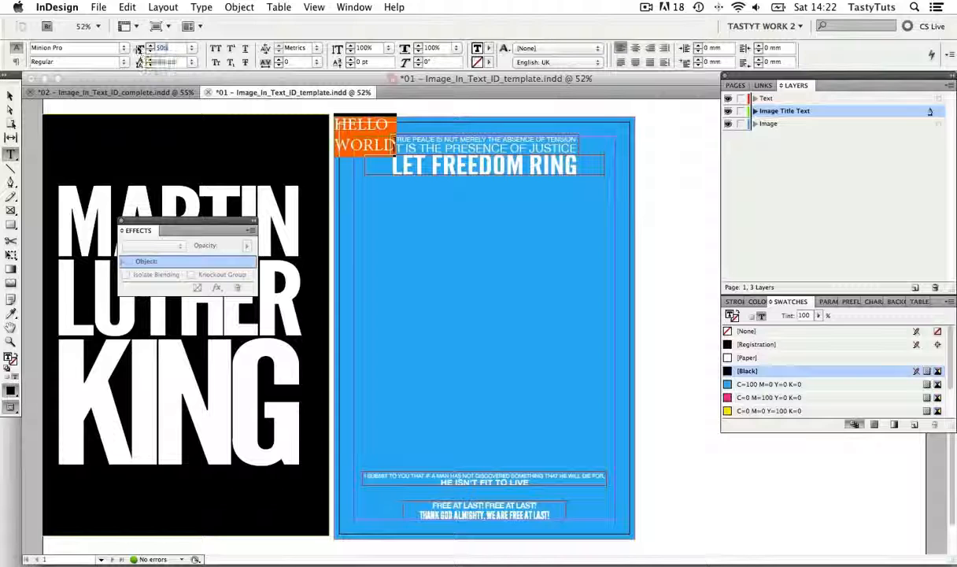
key(Return)
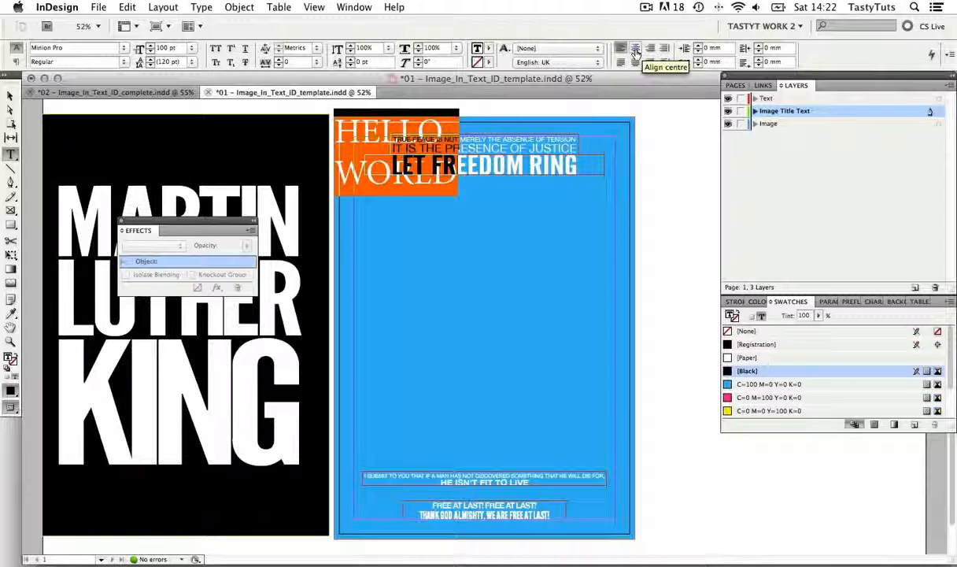
Centre the HELLO WORLD text horizontally and vertically within the blue frame
click(635, 49)
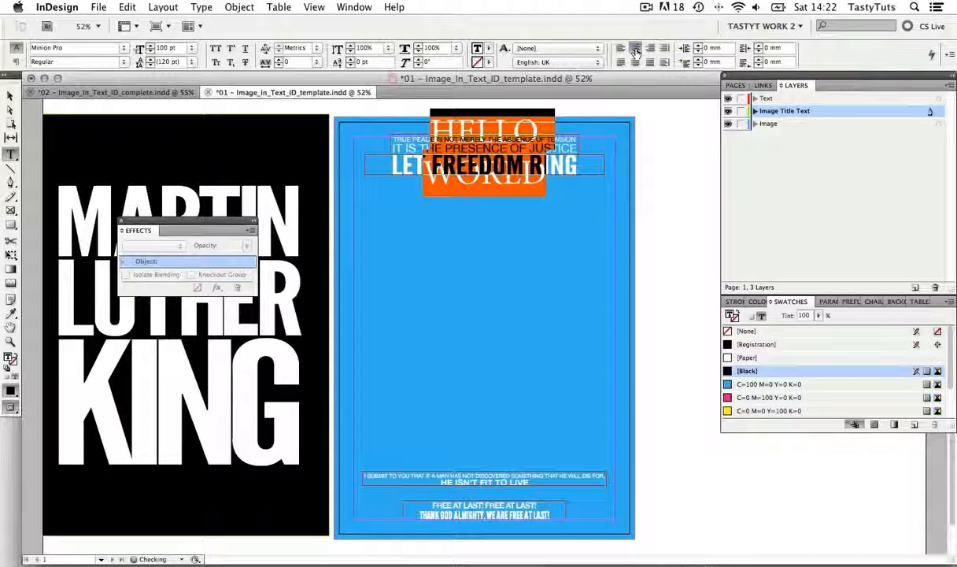
click(671, 136)
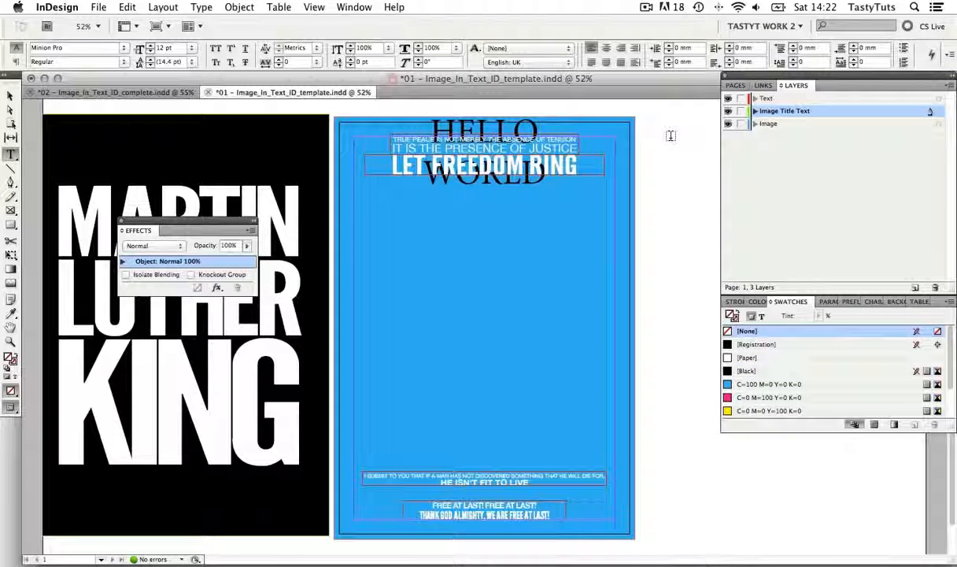
click(10, 97)
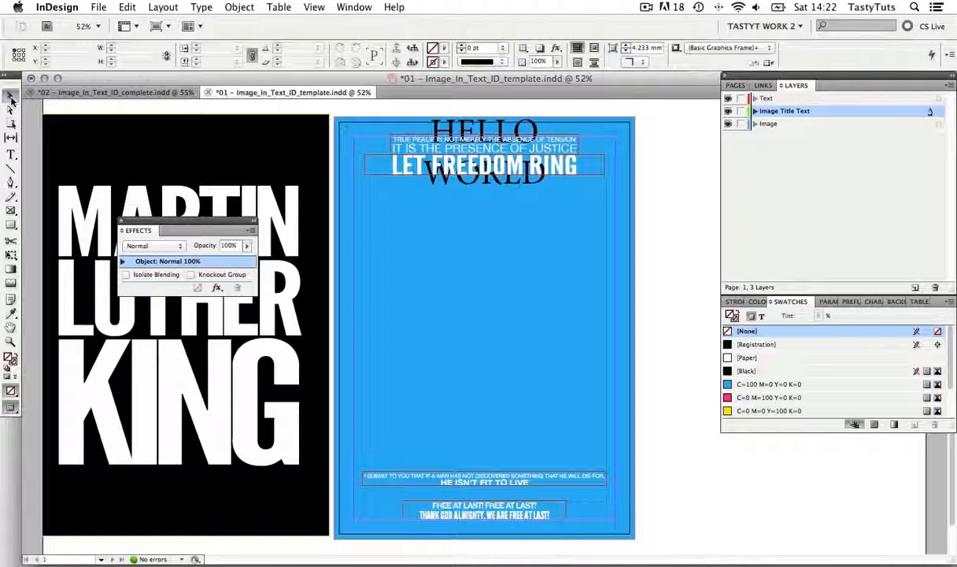
click(439, 239)
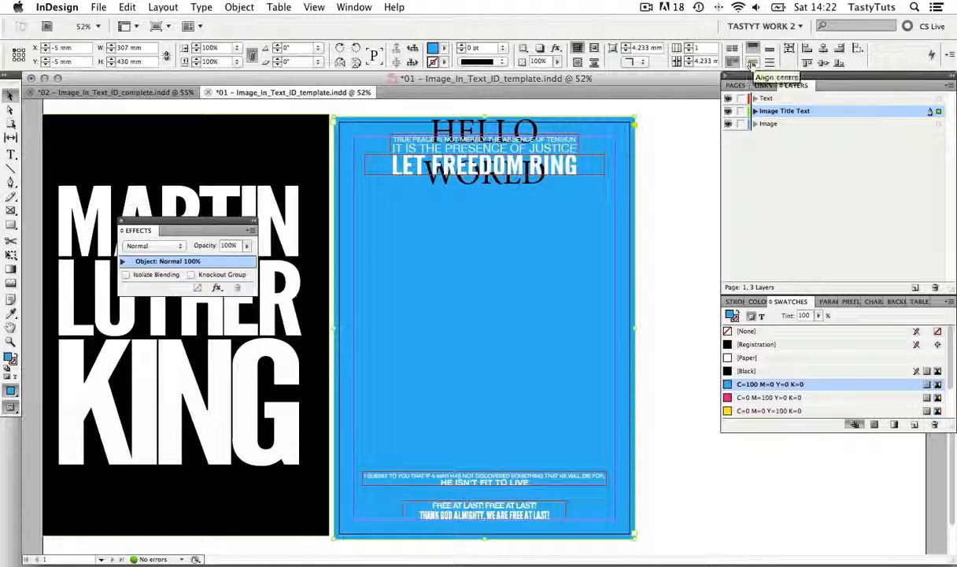
click(754, 63)
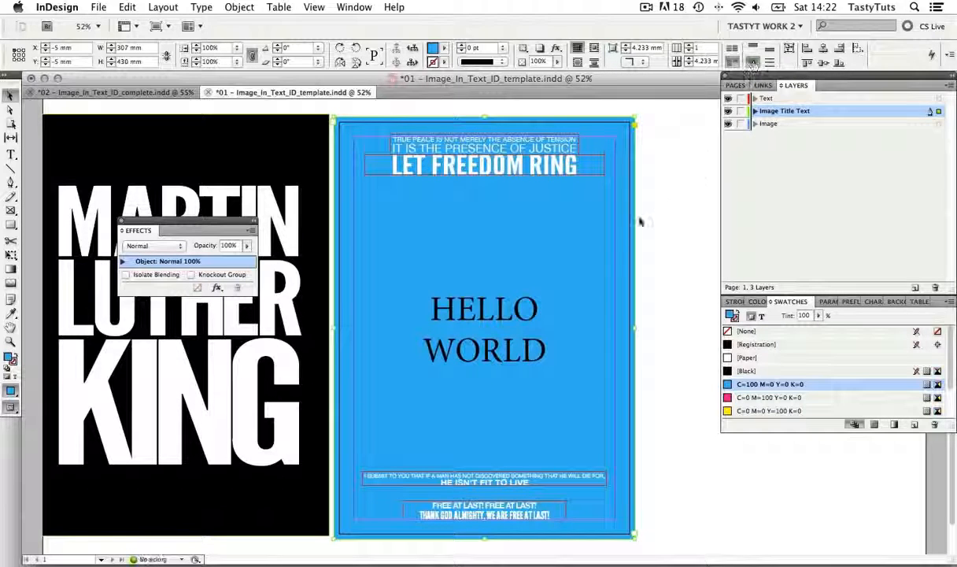
double_click(489, 317)
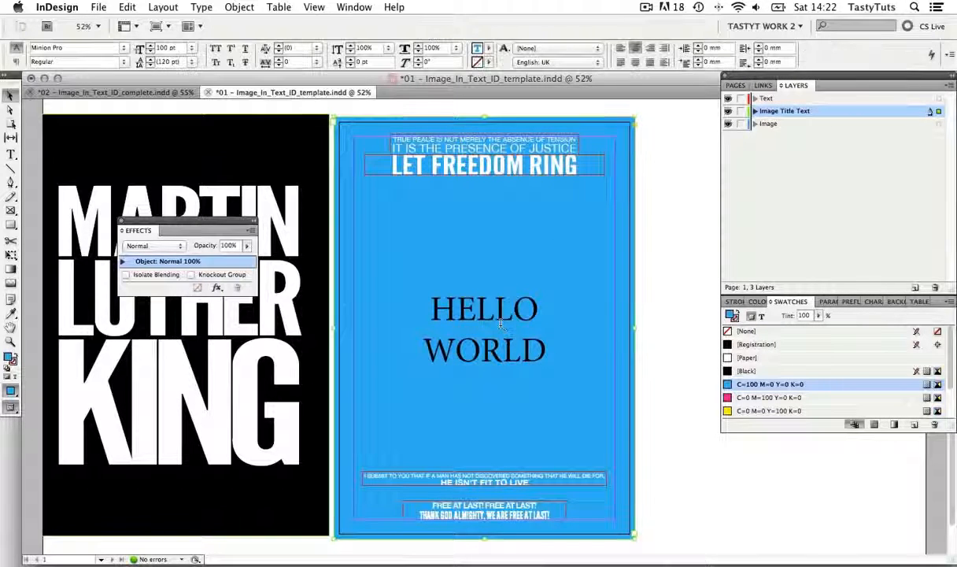
drag(429, 295, 558, 339)
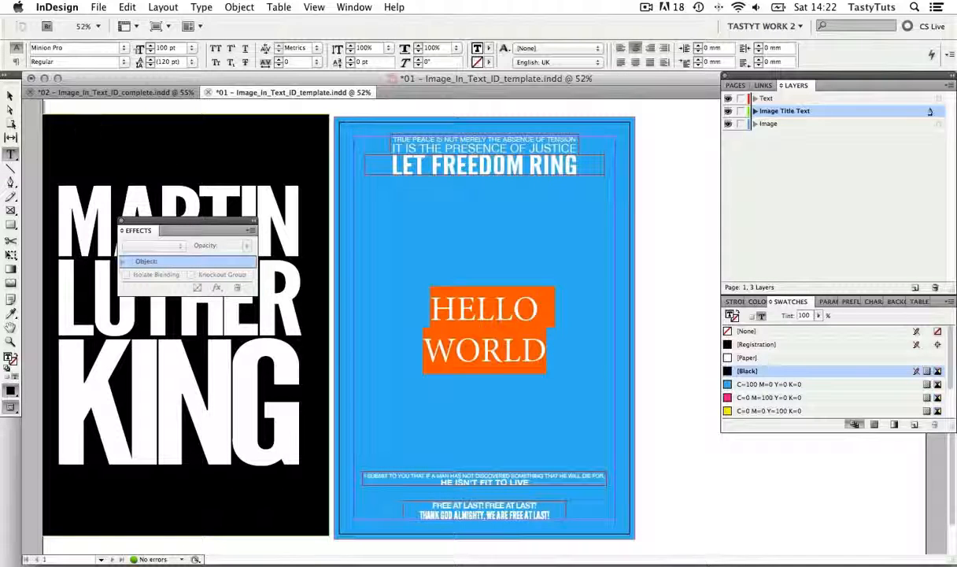
click(11, 96)
click(685, 258)
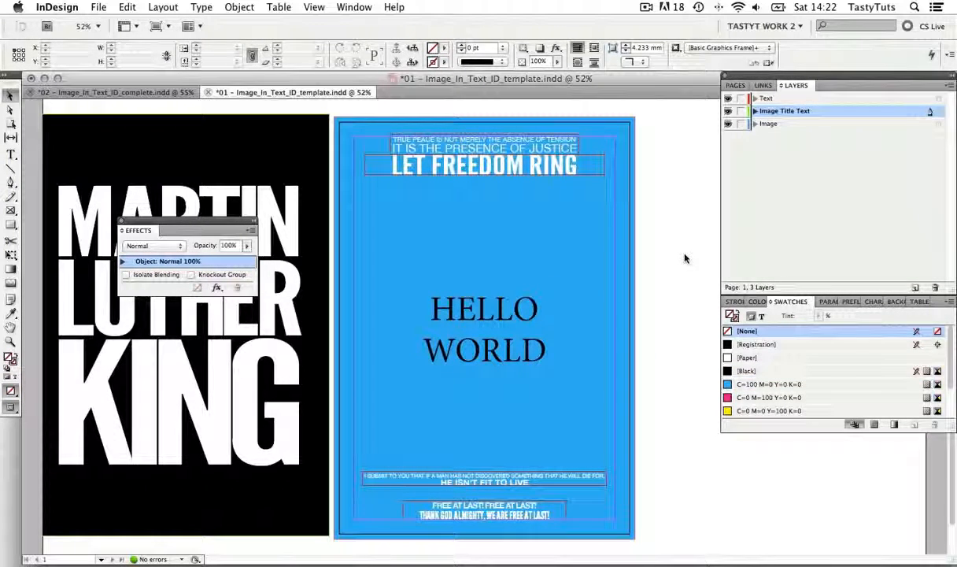
Recolour the HELLO WORLD text with the C=0 M=100 Y=0 K=0 swatch and deselect it
double_click(502, 338)
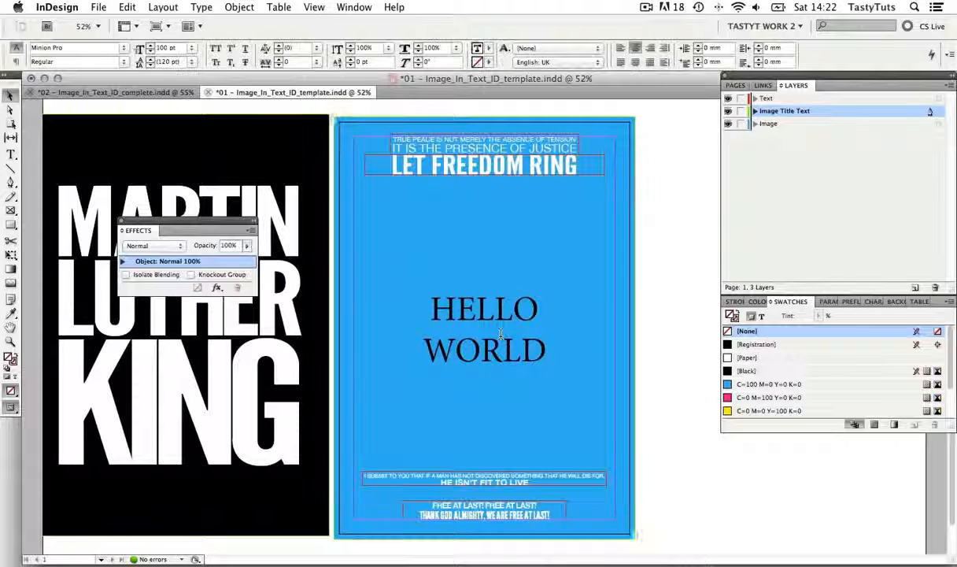
drag(431, 306, 456, 307)
key(super+a)
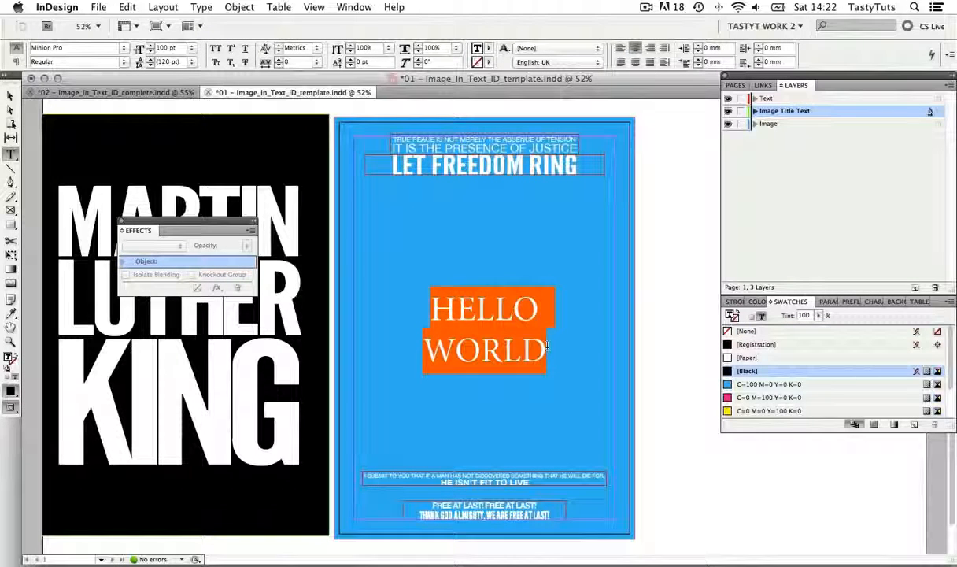
click(761, 399)
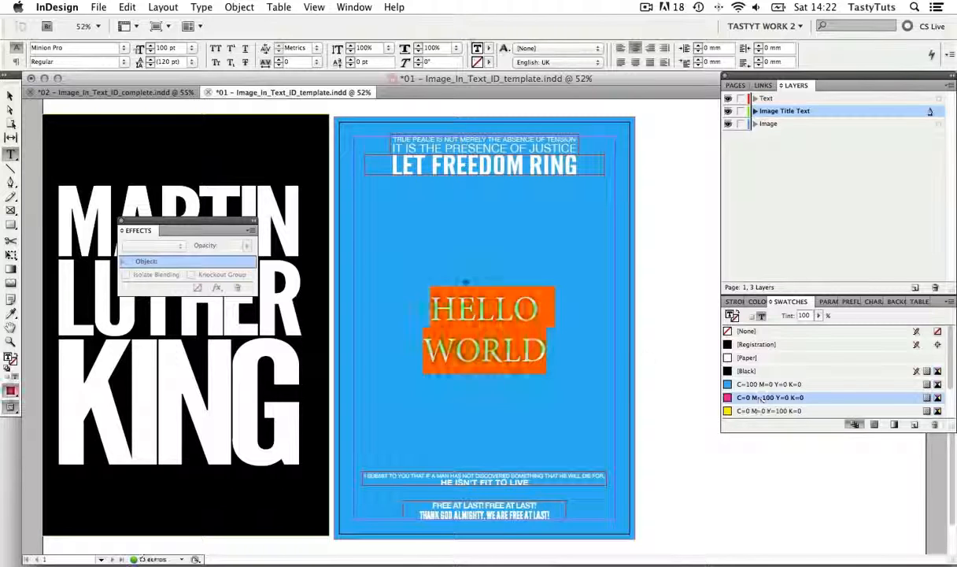
click(12, 94)
click(662, 278)
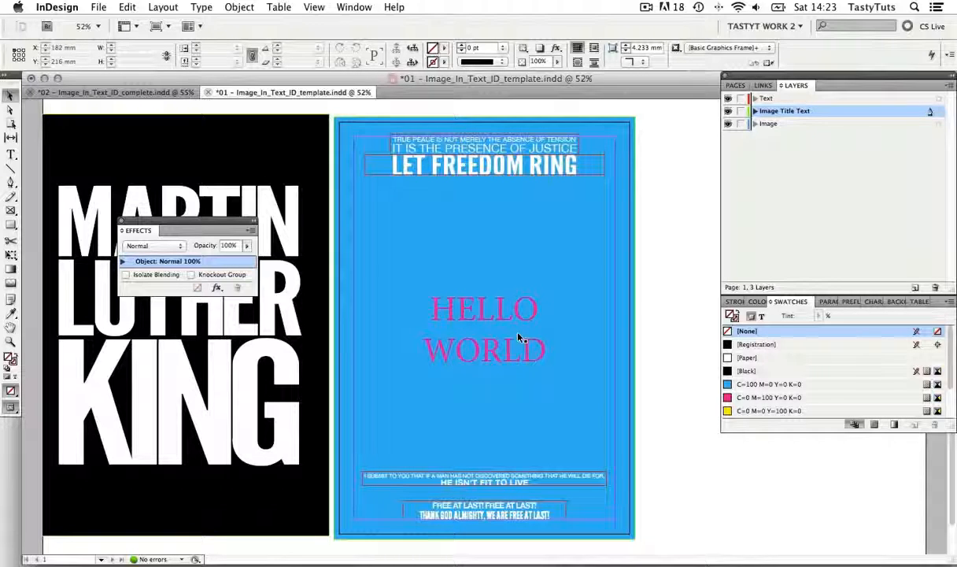
Delete the blue HELLO WORLD frame and move the black title frame back over the page to X -5 mm, Y -5 mm
click(518, 337)
key(Delete)
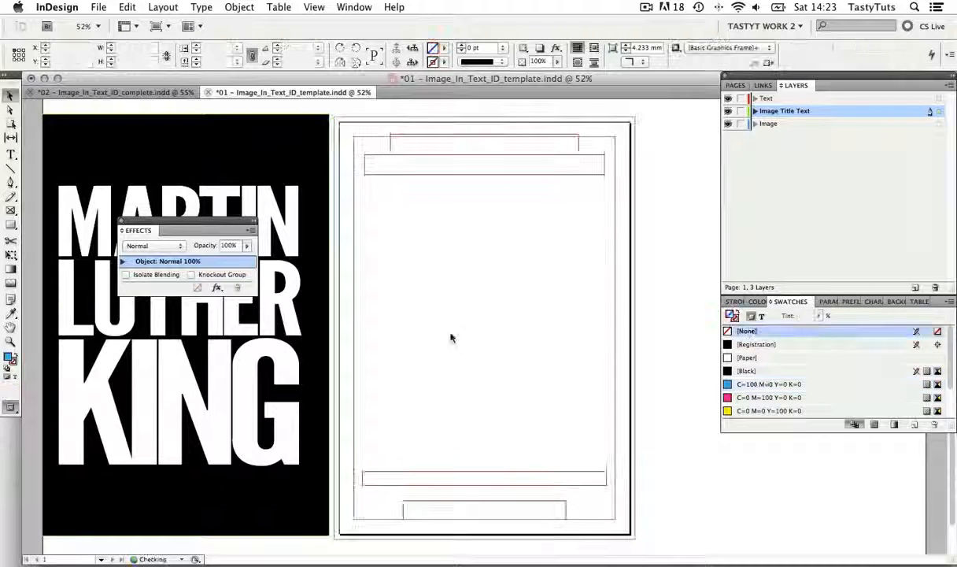
drag(322, 273, 629, 277)
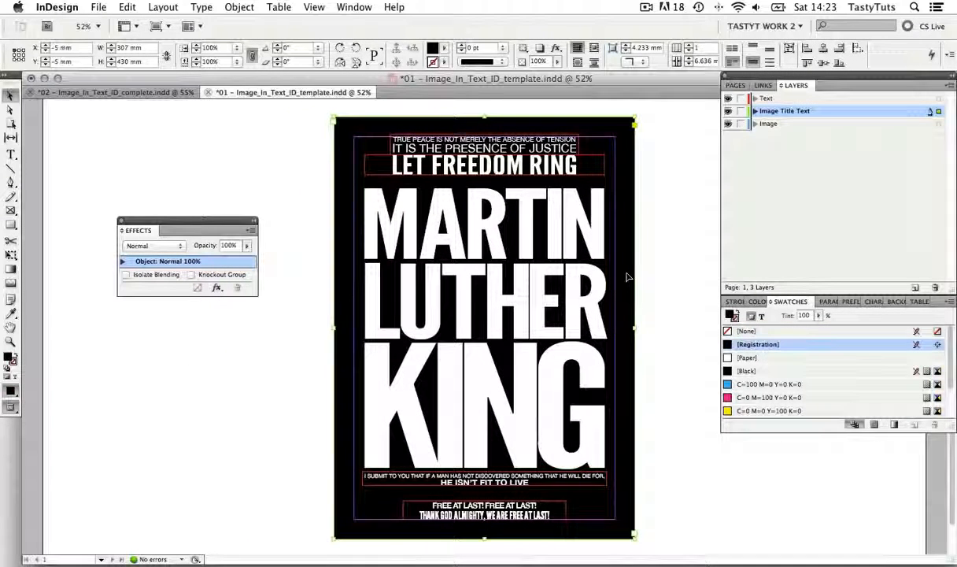
click(653, 236)
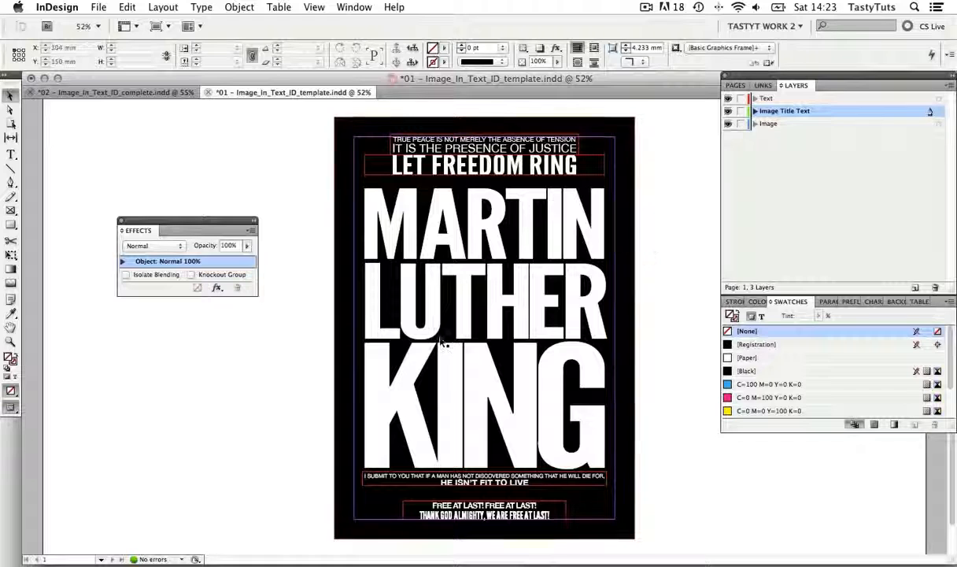
double_click(527, 261)
key(super+a)
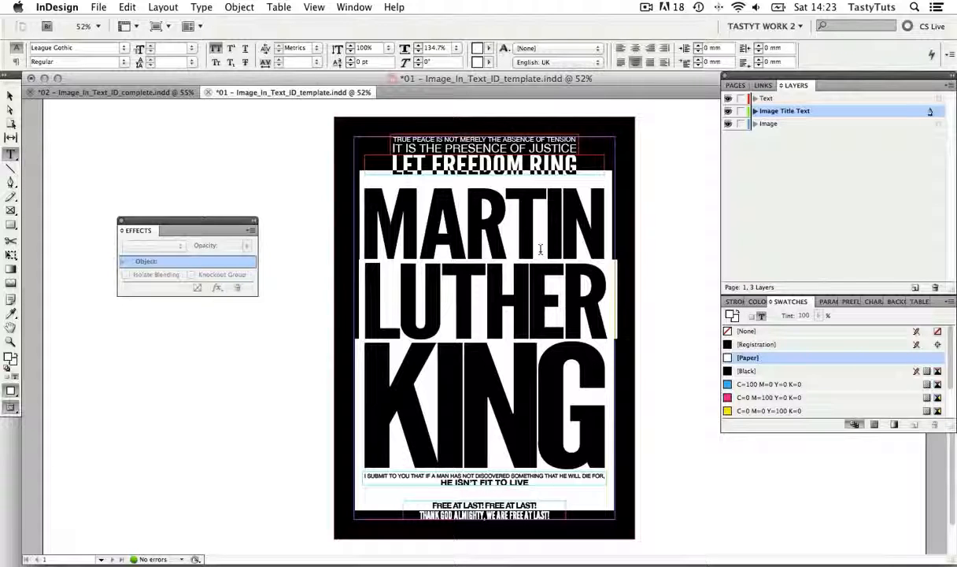
click(10, 95)
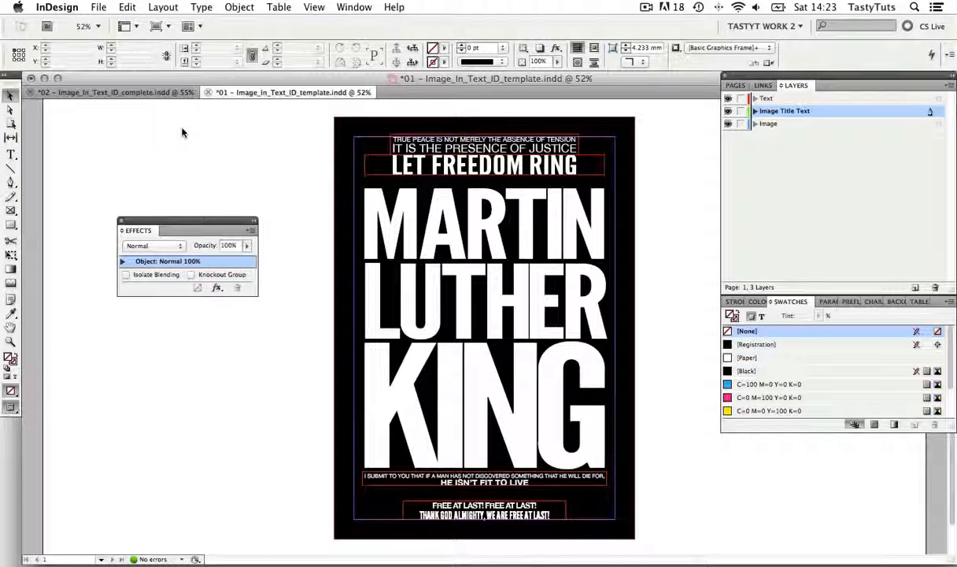
Hide the Text and Image Title Text layers and make the Image layer active
click(728, 98)
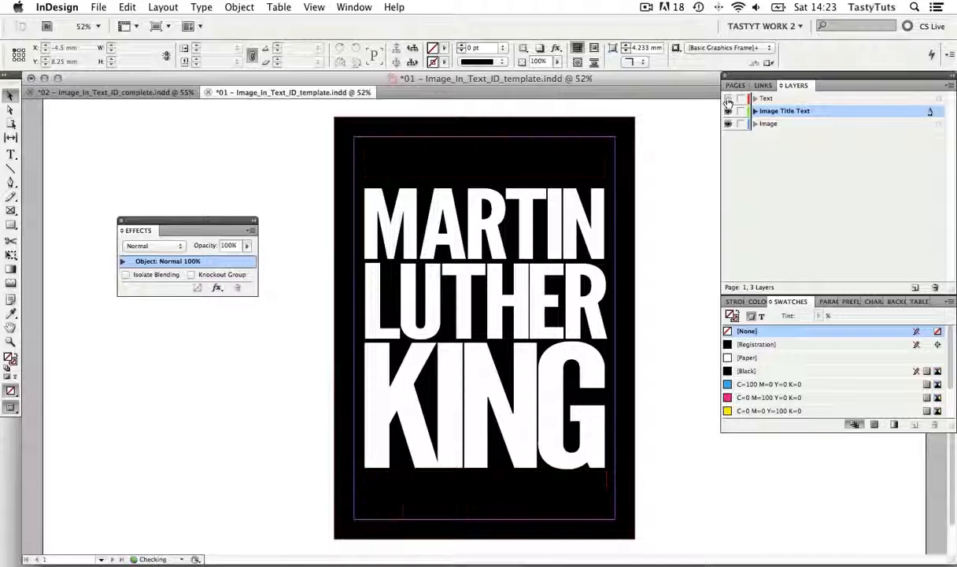
click(728, 111)
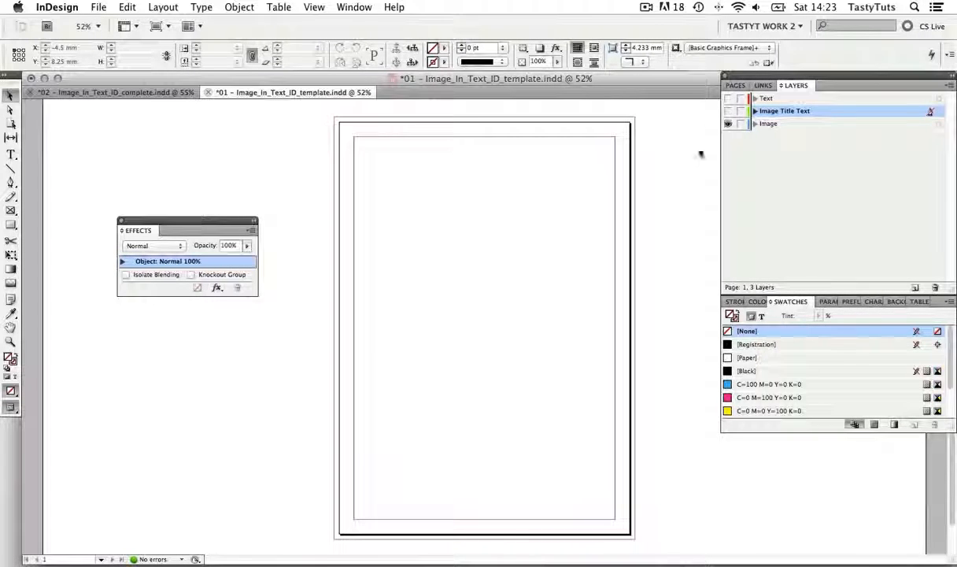
click(791, 124)
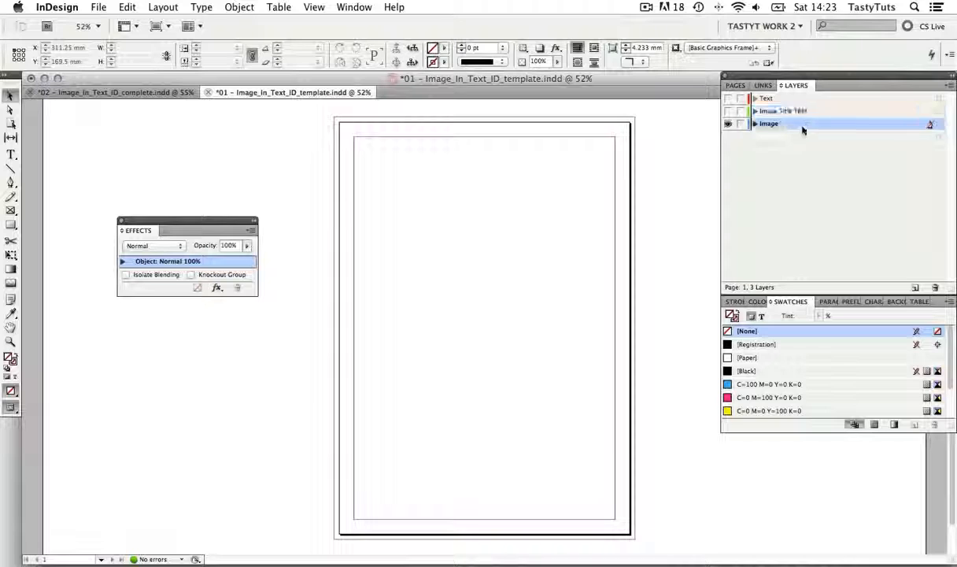
drag(777, 83, 740, 111)
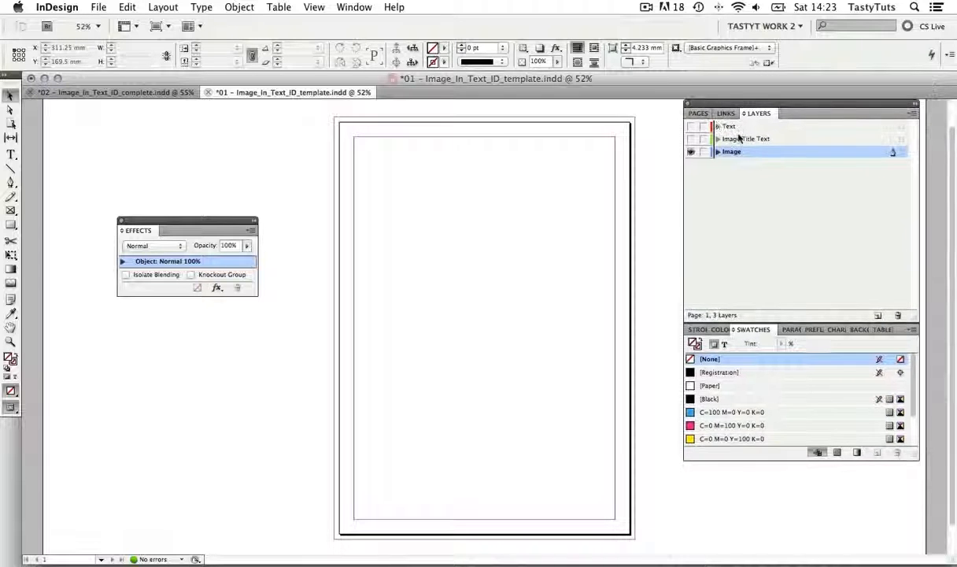
Place Martin_Luther_King.psd from the 02 - Image_Links folder at 100% scale on the Image layer
click(107, 10)
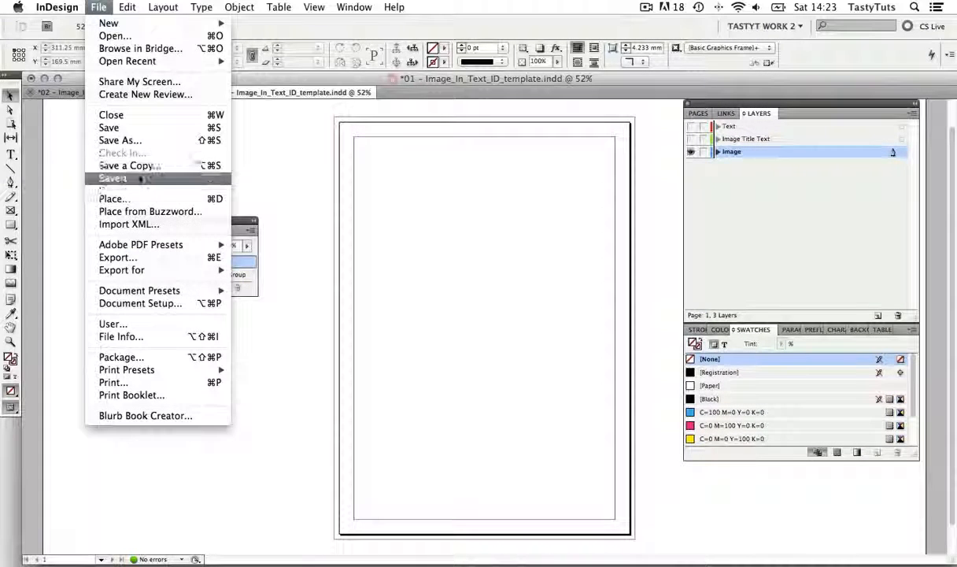
click(139, 201)
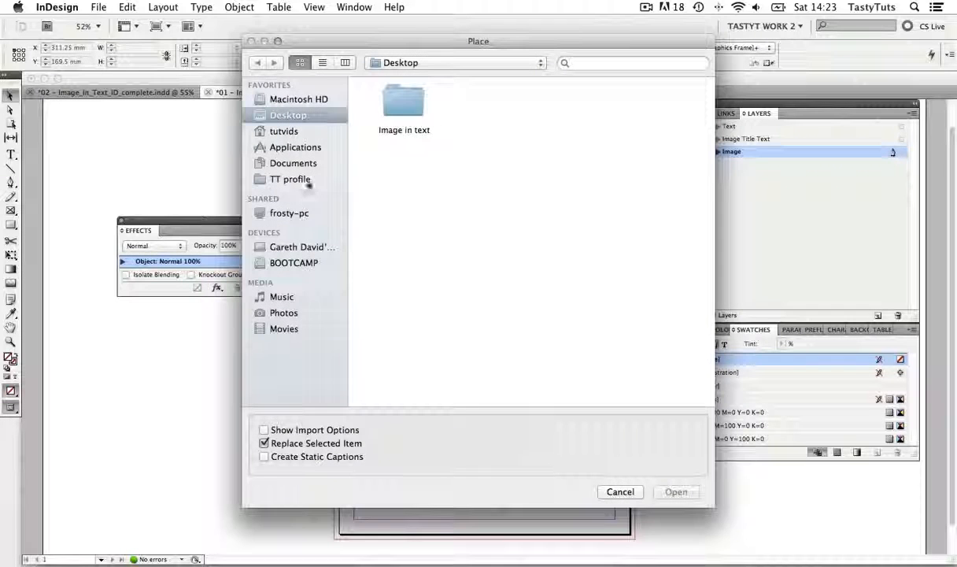
double_click(395, 98)
double_click(512, 107)
double_click(406, 101)
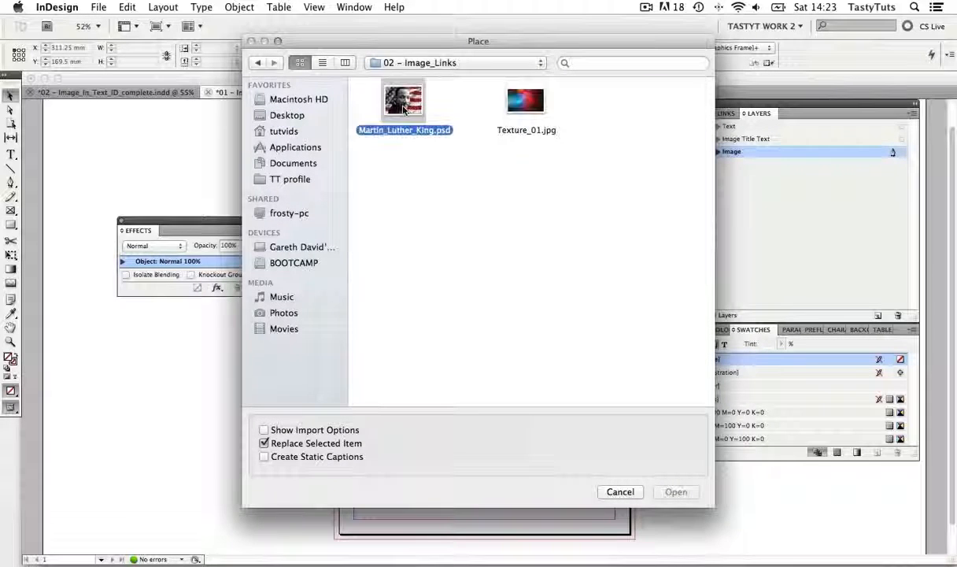
click(395, 220)
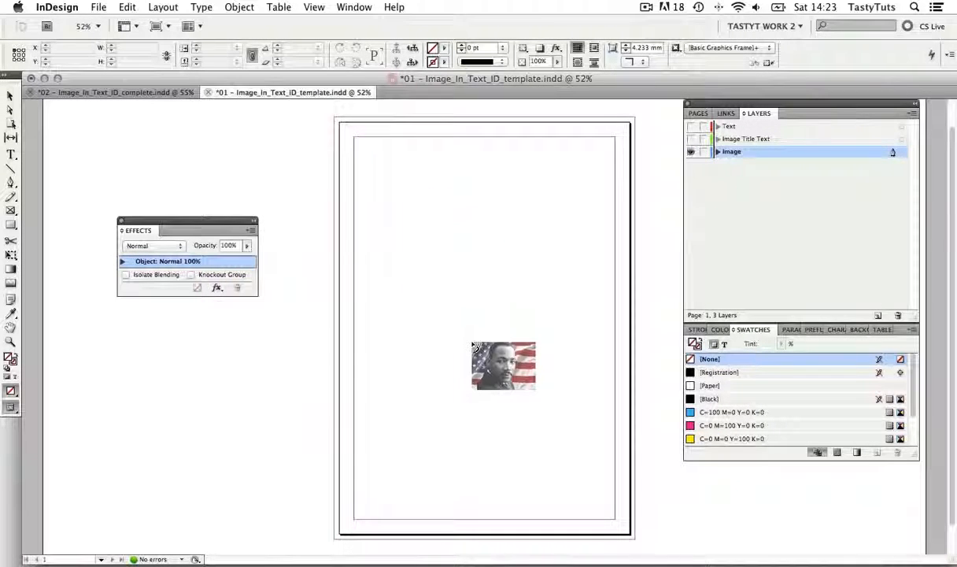
click(363, 199)
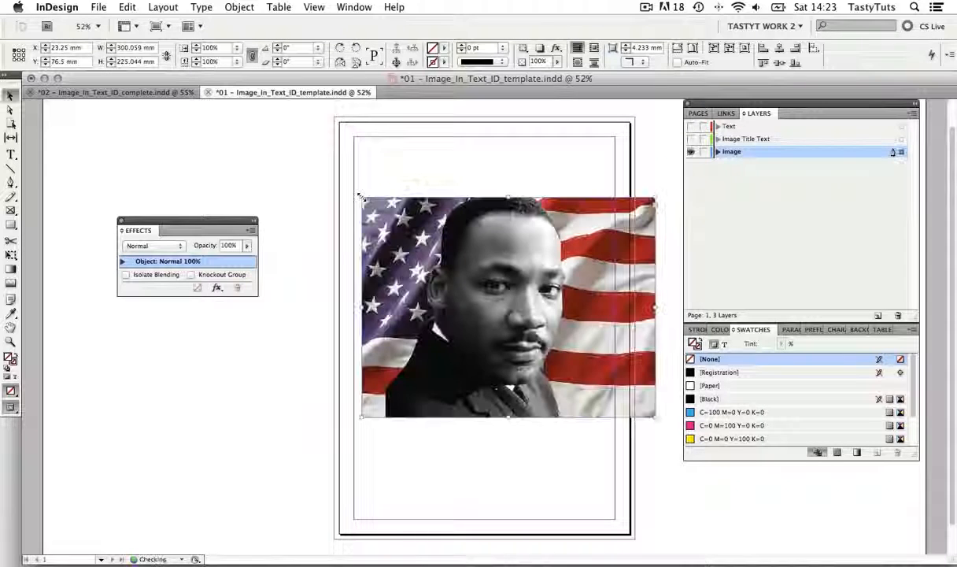
Move the placed portrait to X -5 mm, Y 92 mm, against the page's bleed edge
drag(457, 270, 460, 299)
drag(533, 306, 535, 300)
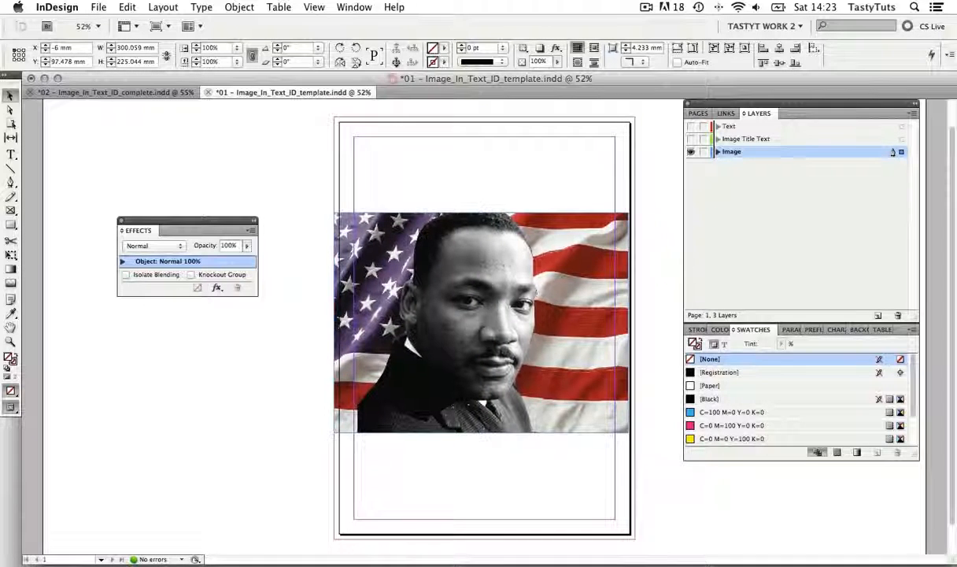
scroll(534, 301, down, 3)
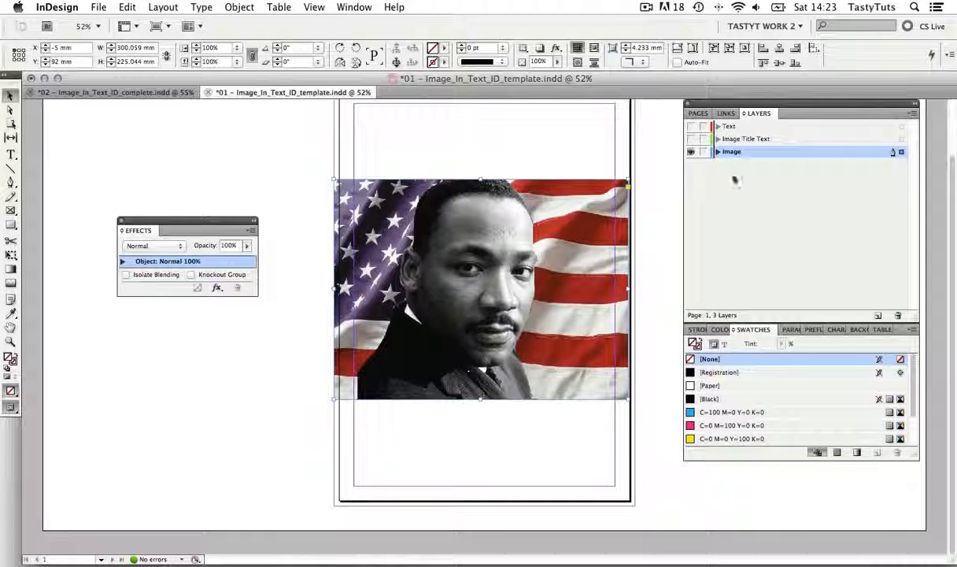
Show the Text and Image Title Text layers again and deselect the portrait
click(691, 127)
click(691, 138)
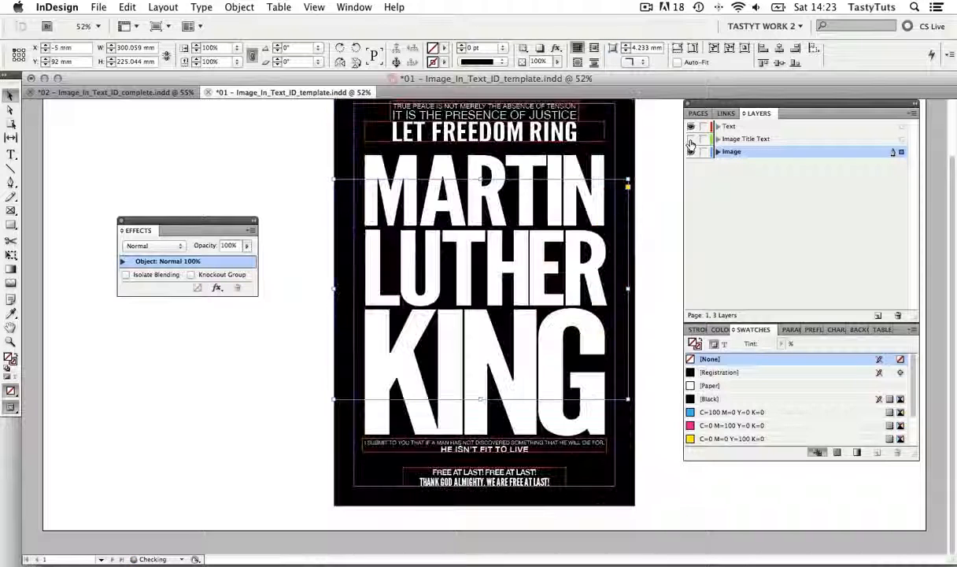
click(667, 165)
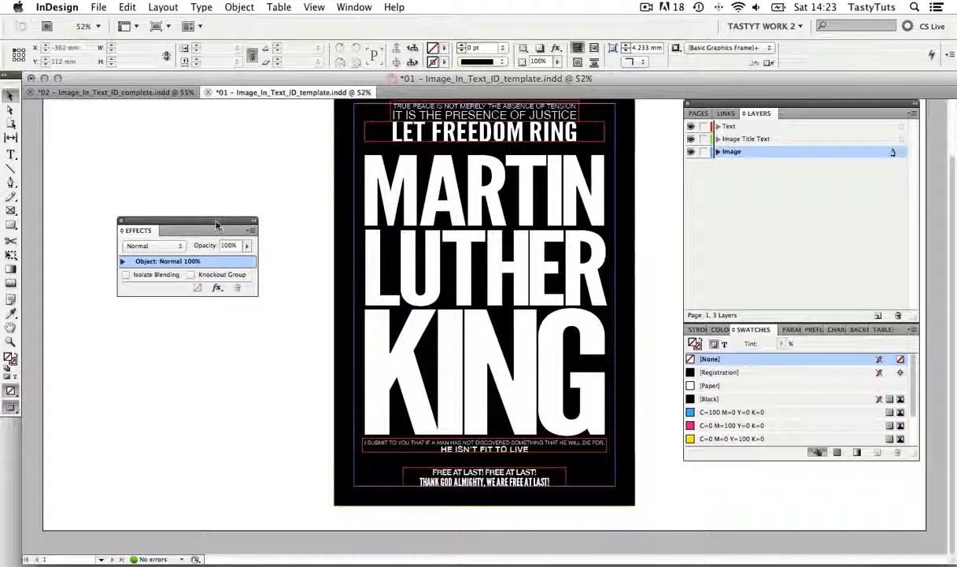
Select the black title frame, expand its effect levels and turn on Knockout Group for the whole object
mouse_move(218, 227)
mouse_down()
mouse_move(218, 209)
mouse_move(217, 219)
mouse_up()
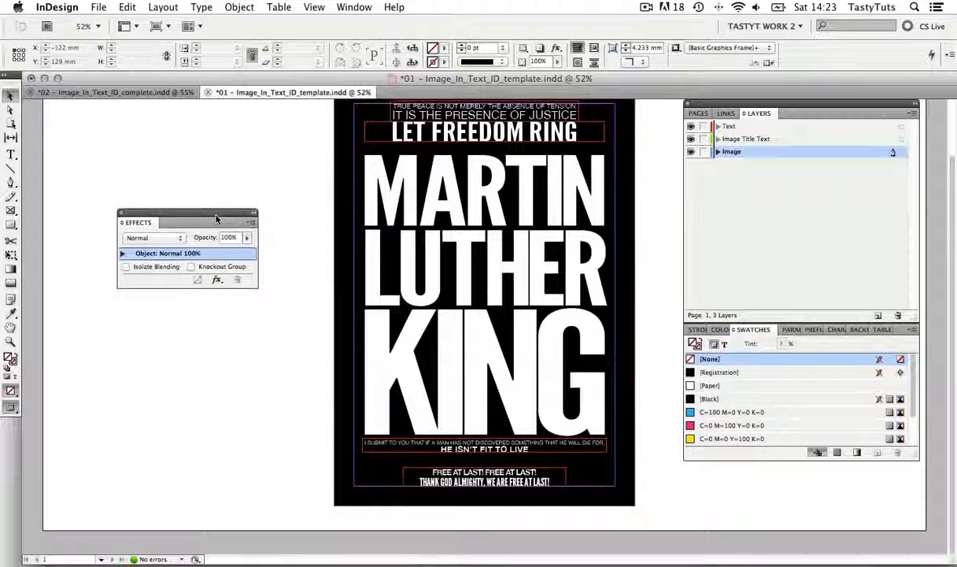
click(447, 240)
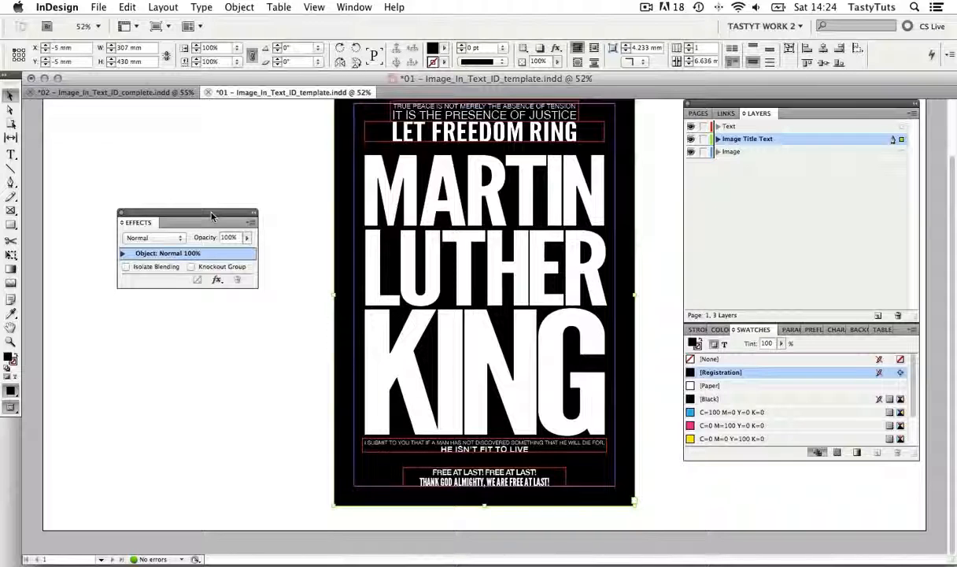
drag(213, 216, 220, 215)
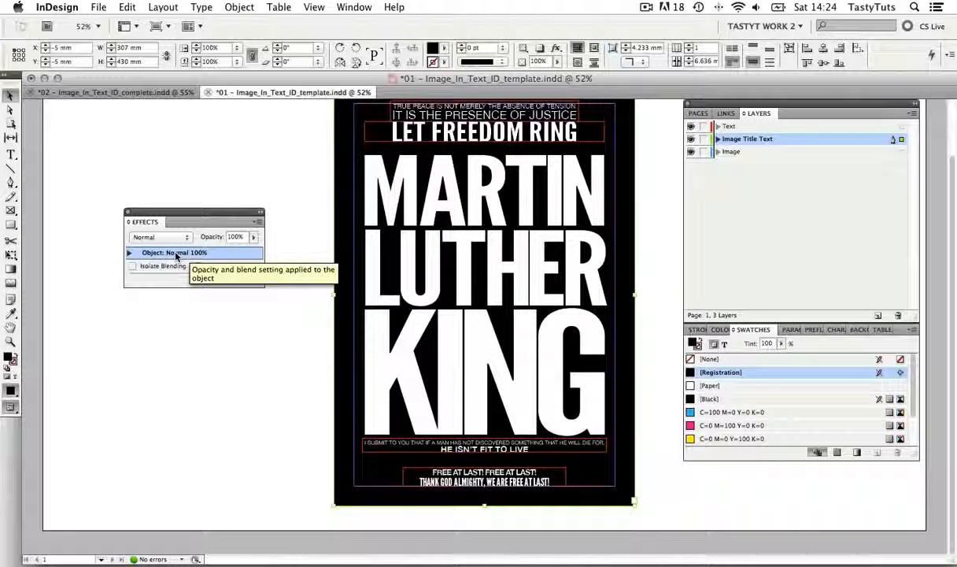
click(131, 252)
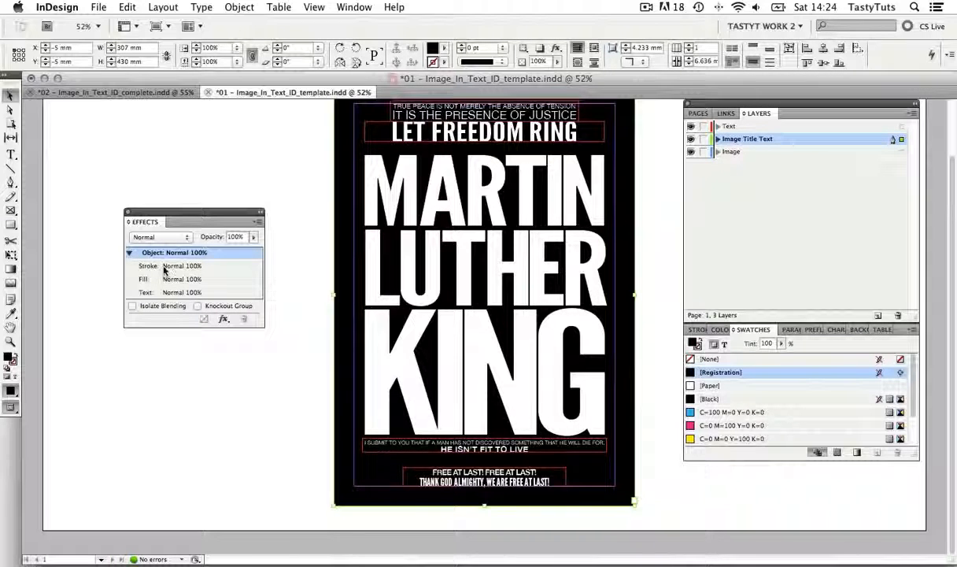
click(164, 268)
click(163, 279)
click(164, 292)
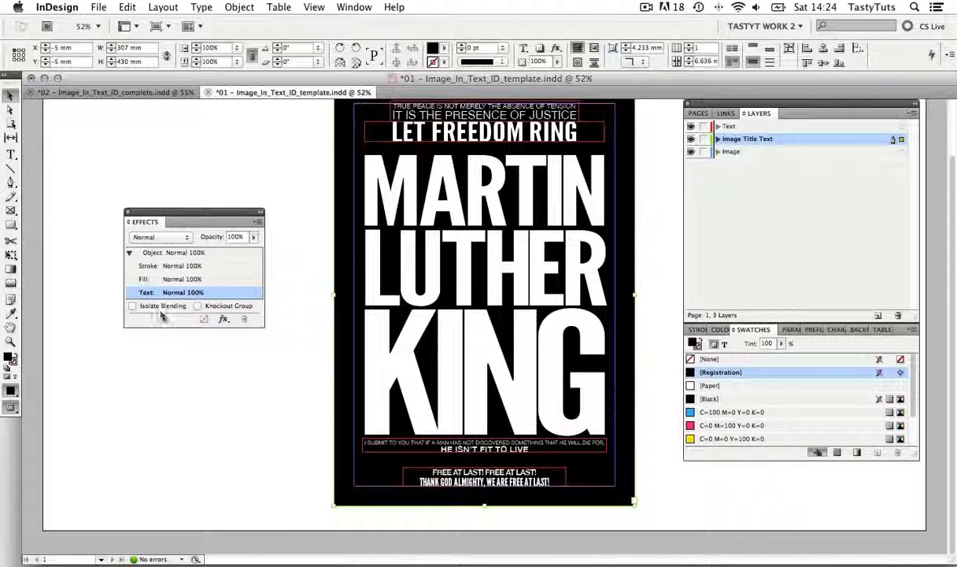
click(162, 253)
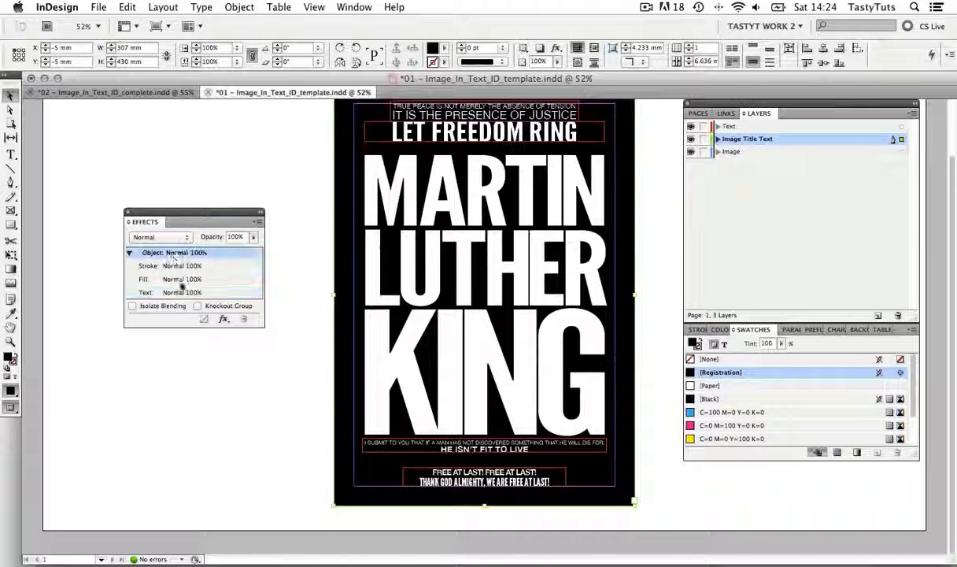
click(198, 306)
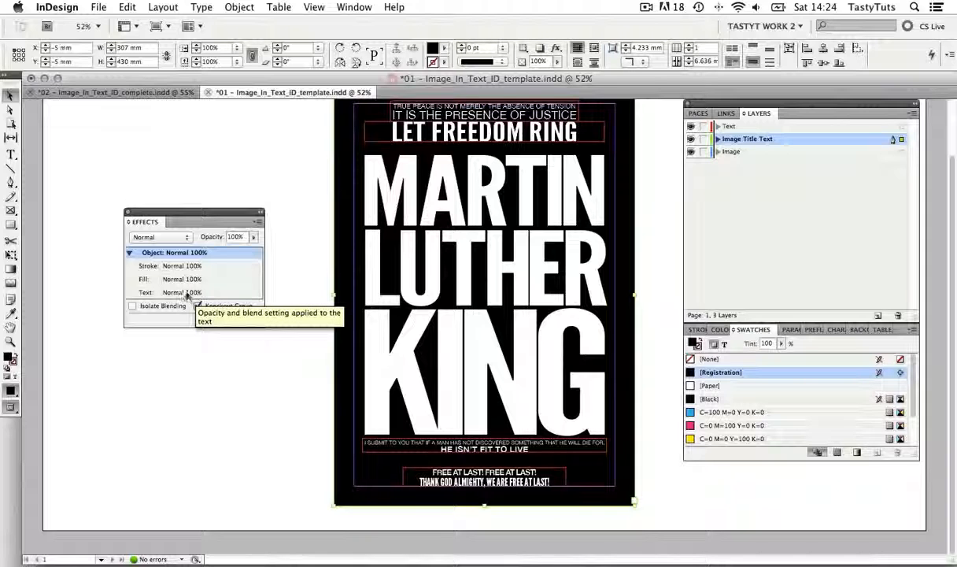
Lower the opacity of the title frame's Text level to 0%, leaving its object, stroke and fill levels at 100%
click(181, 292)
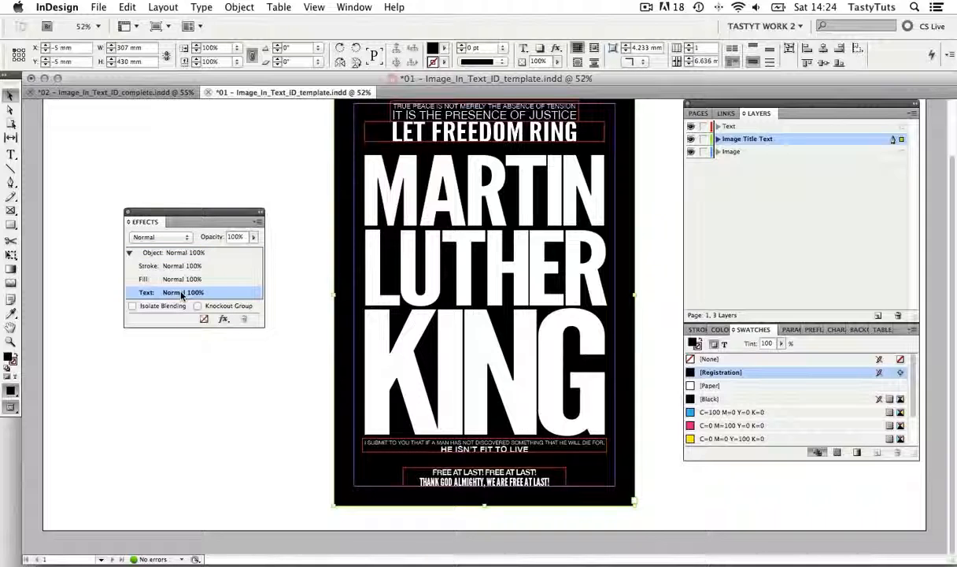
click(253, 237)
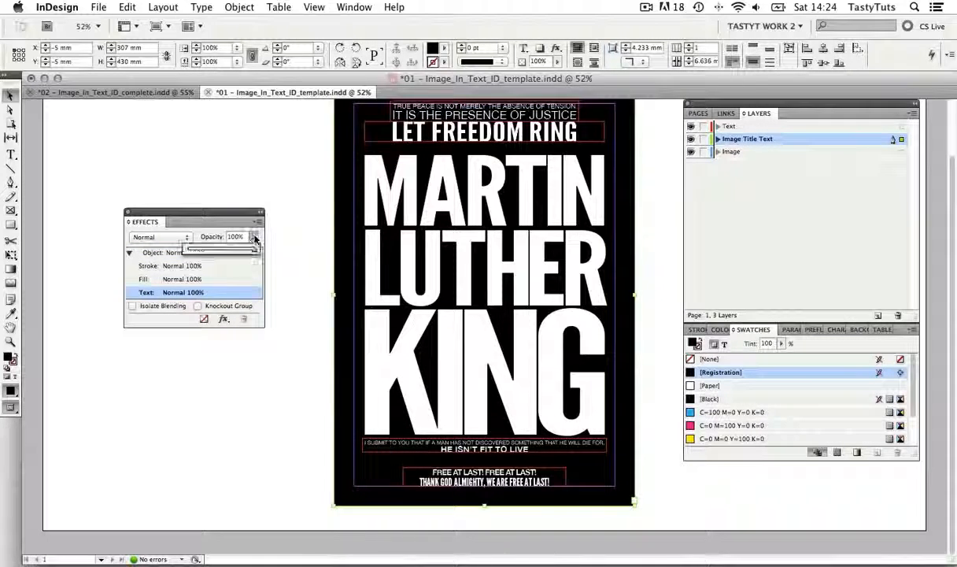
click(219, 250)
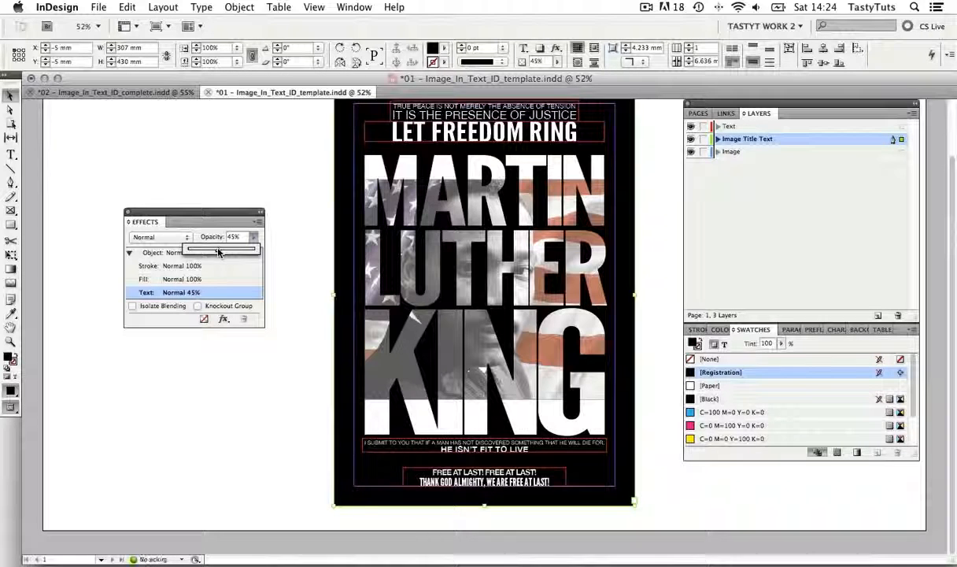
click(548, 288)
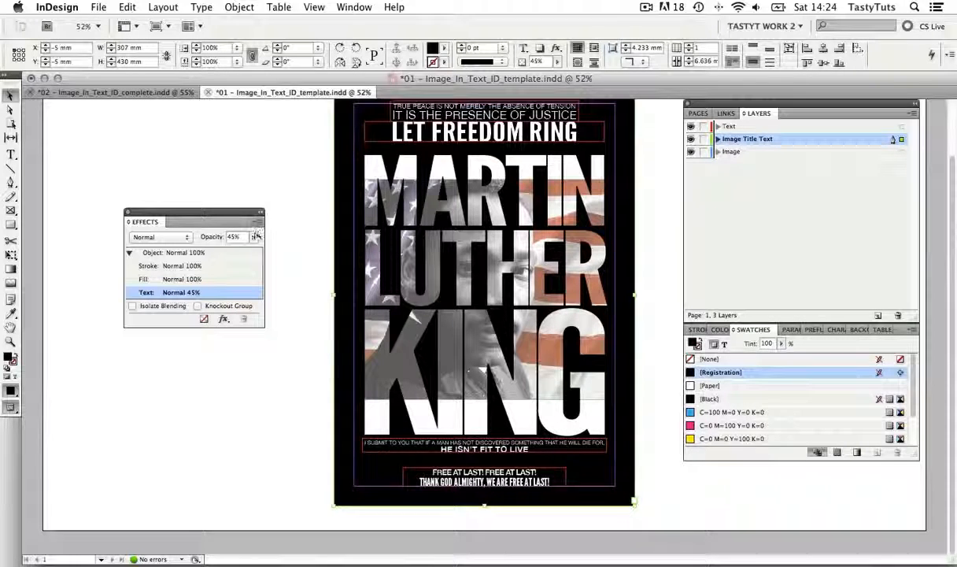
click(257, 237)
drag(253, 249, 226, 249)
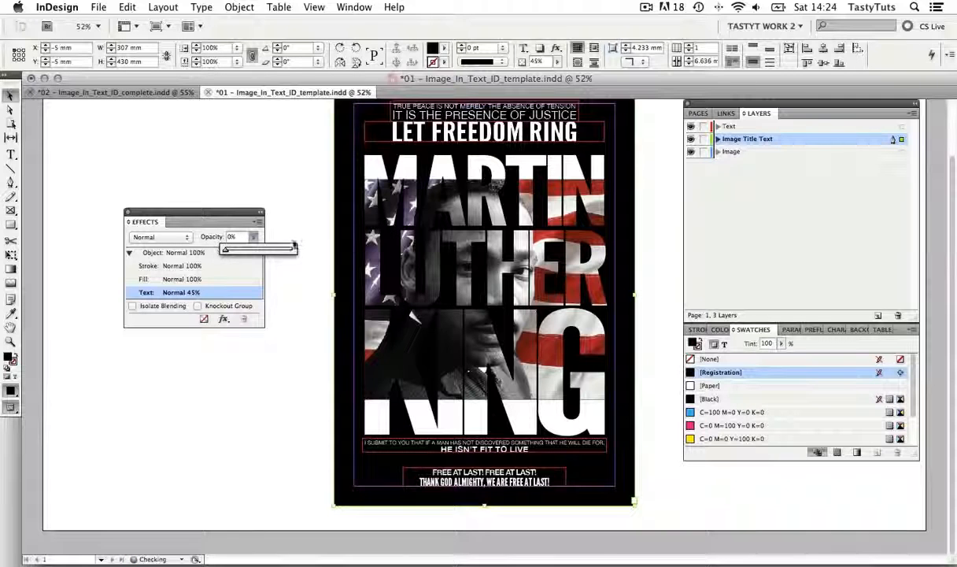
click(504, 257)
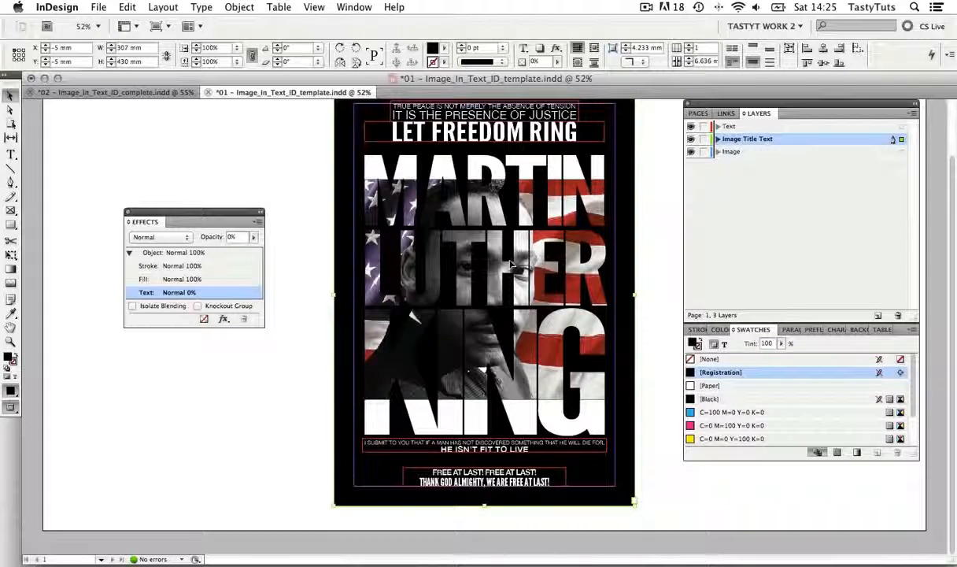
Lock the Text and Image Title Text layers, make the Image layer active and select the portrait
scroll(576, 225, up, 3)
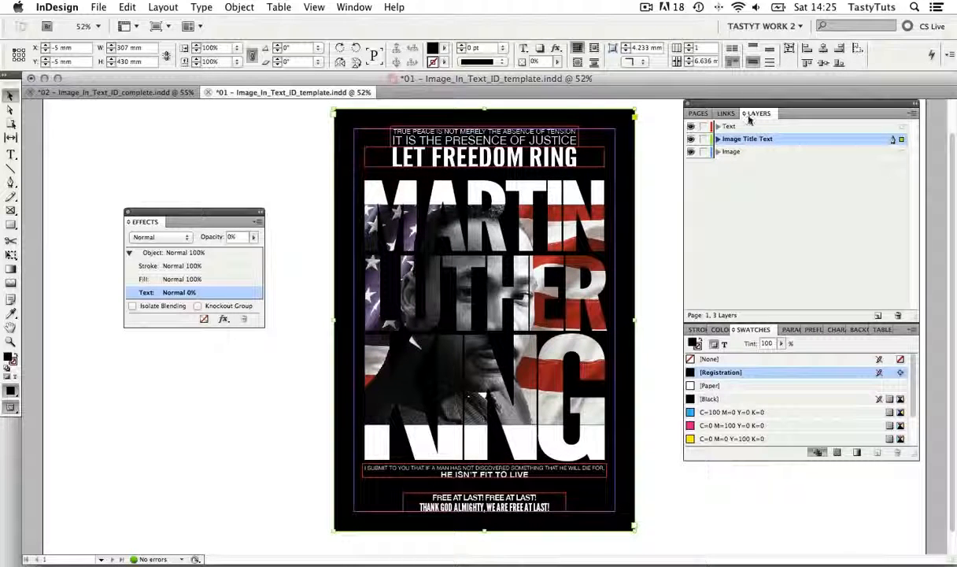
click(703, 126)
click(703, 139)
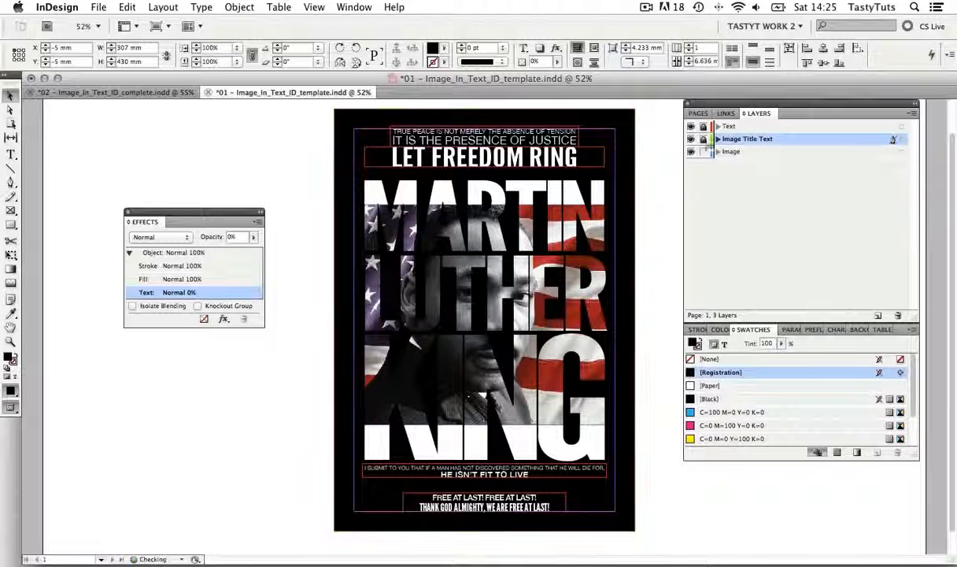
click(737, 153)
click(510, 254)
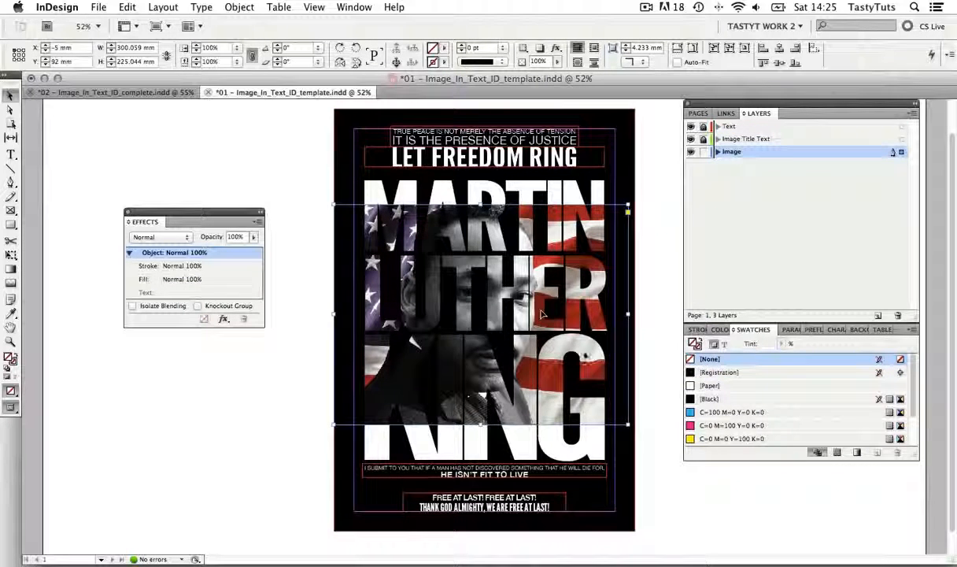
Enlarge the portrait to about 383 × 287 mm, centre the face behind the title and preview the poster without guides
key(e)
drag(649, 457, 744, 509)
key(v)
drag(658, 464, 604, 448)
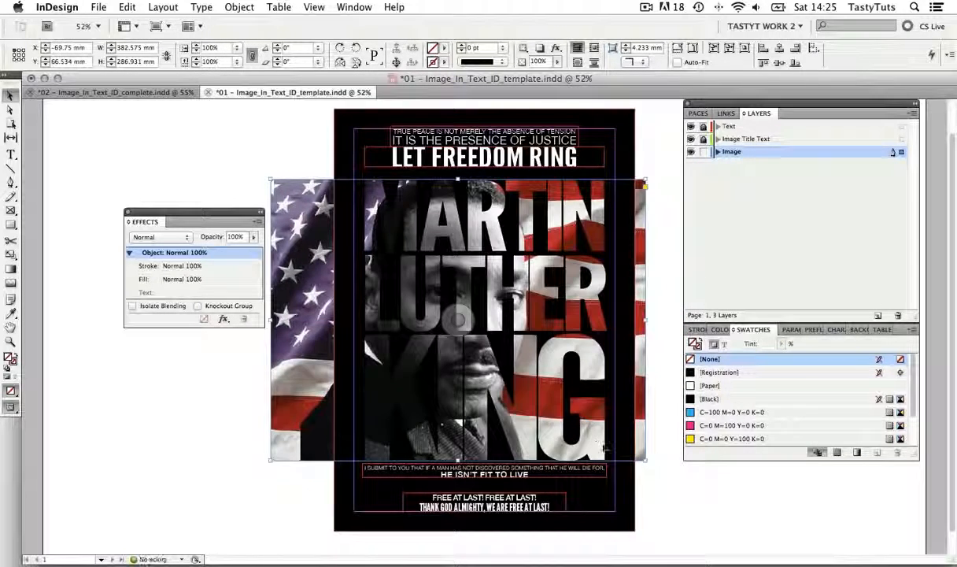
key(w)
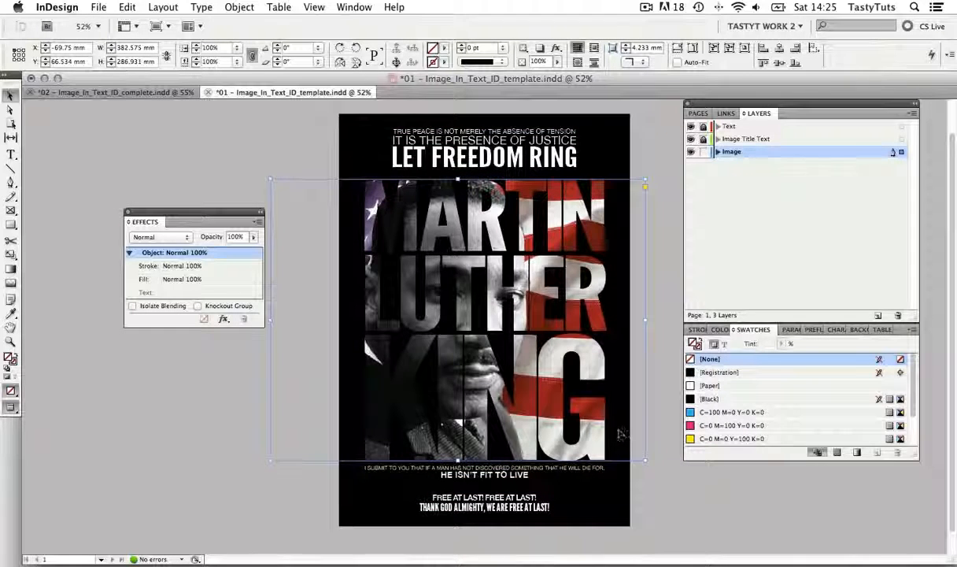
mouse_move(620, 430)
mouse_down()
mouse_move(611, 424)
mouse_move(610, 438)
mouse_up()
click(686, 507)
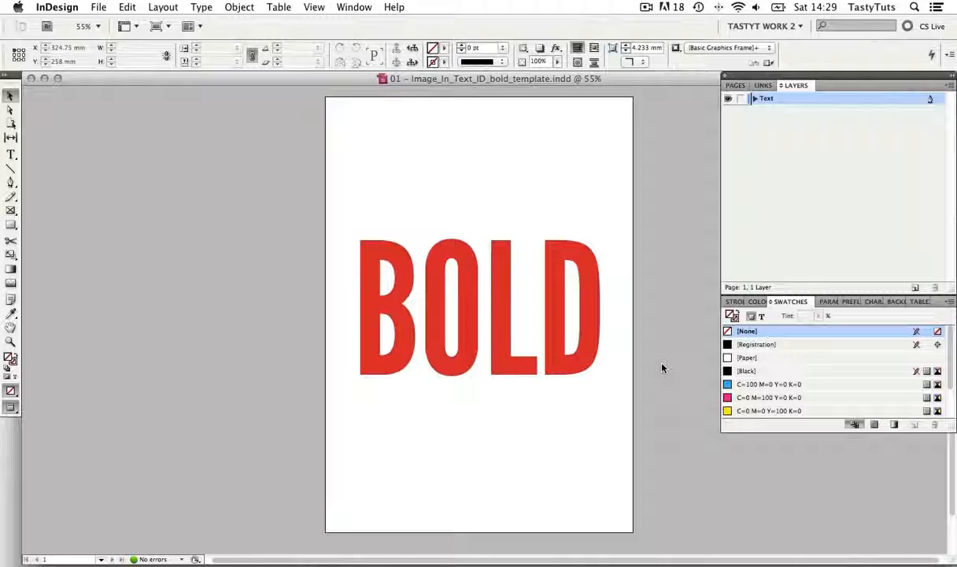
Show the guides of the BOLD template page and examine the red BOLD title as live text in its frame
click(587, 326)
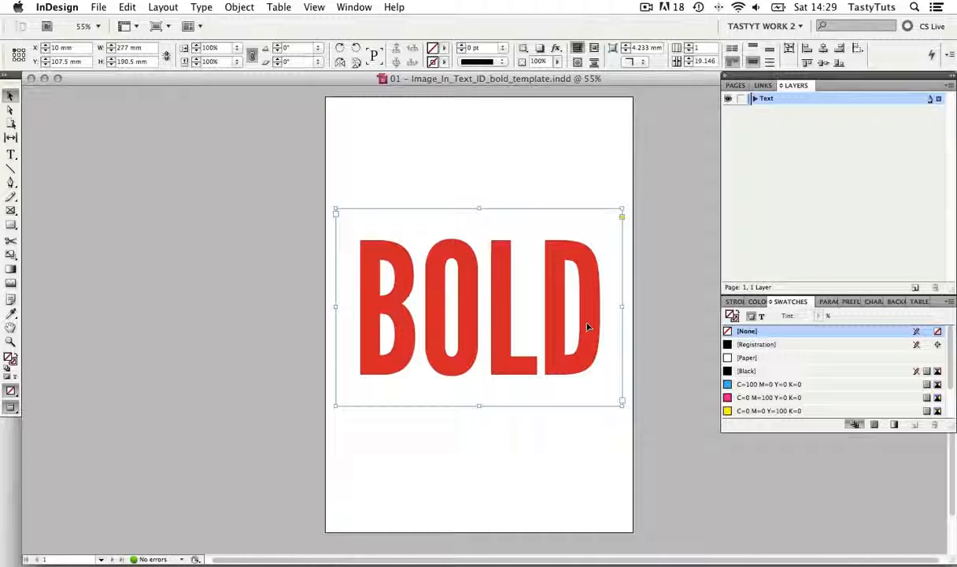
key(w)
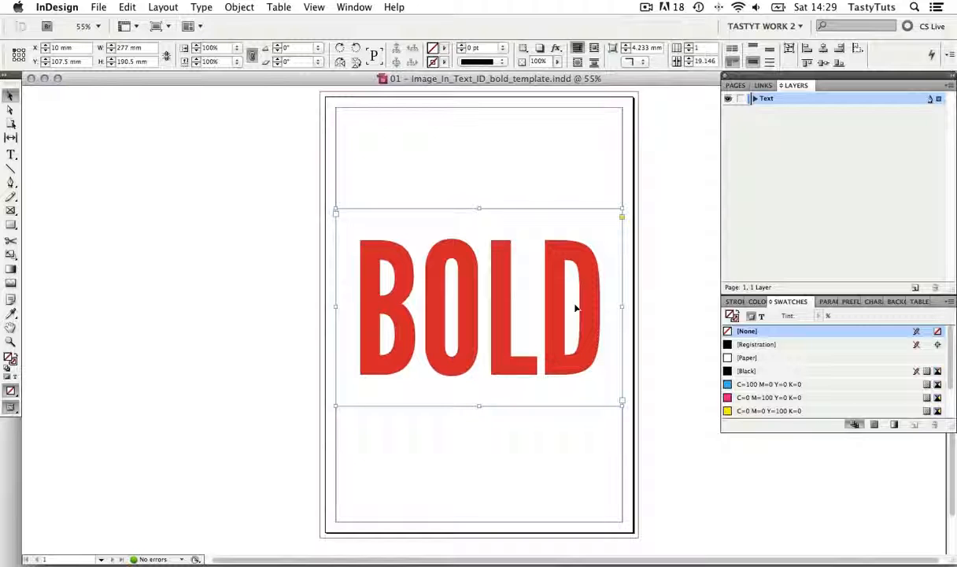
double_click(576, 308)
drag(582, 307, 378, 298)
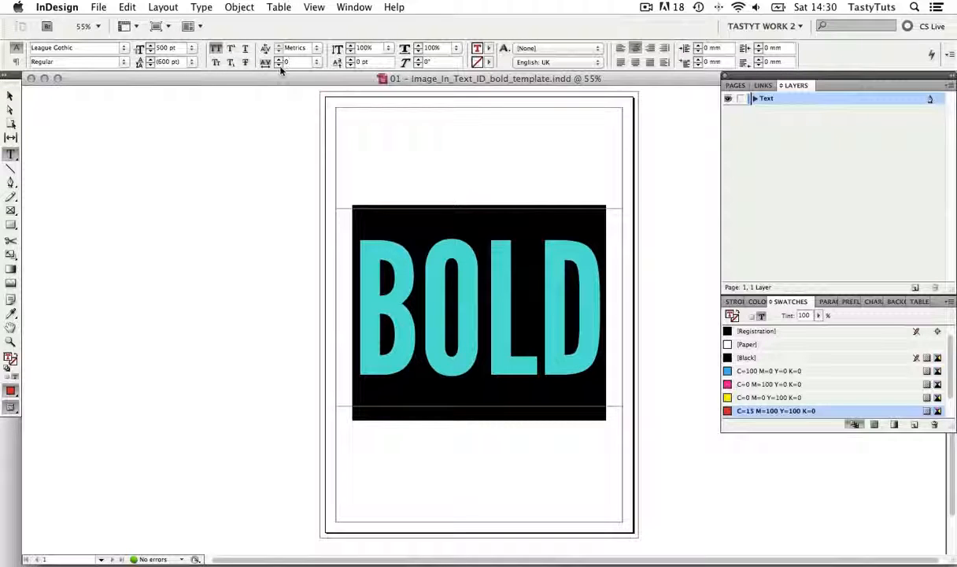
key(Escape)
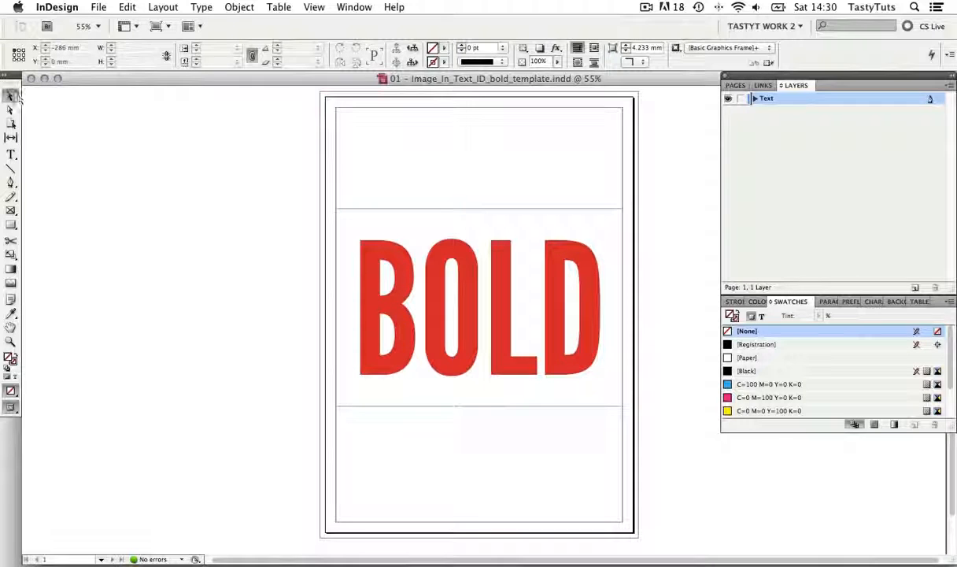
Select the BOLD text frame and convert its lettering to outlines
click(413, 217)
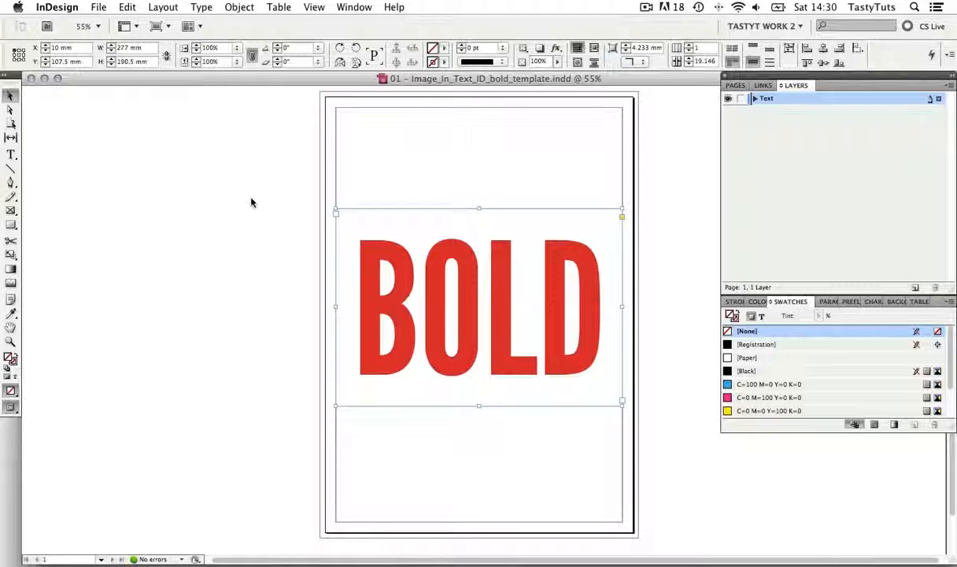
click(201, 7)
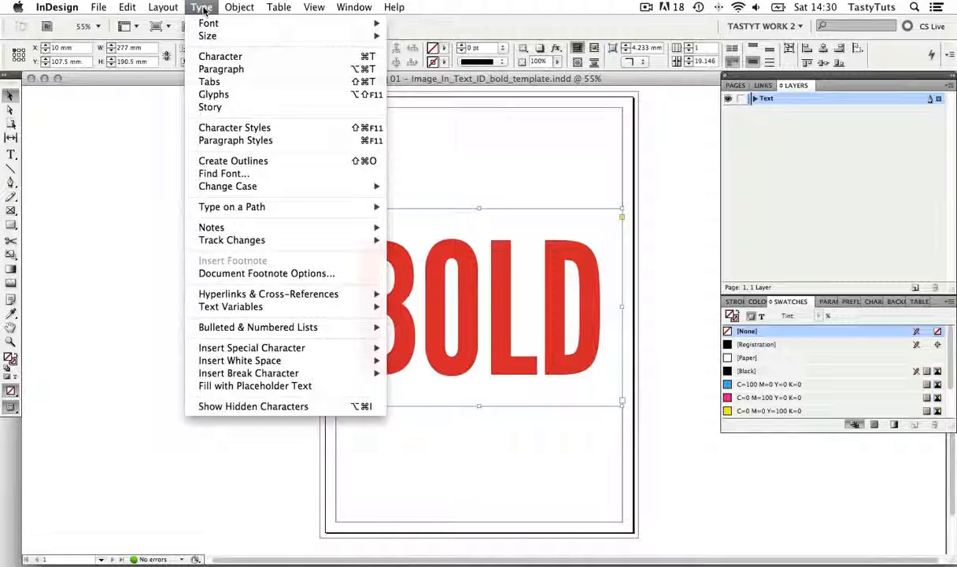
click(233, 161)
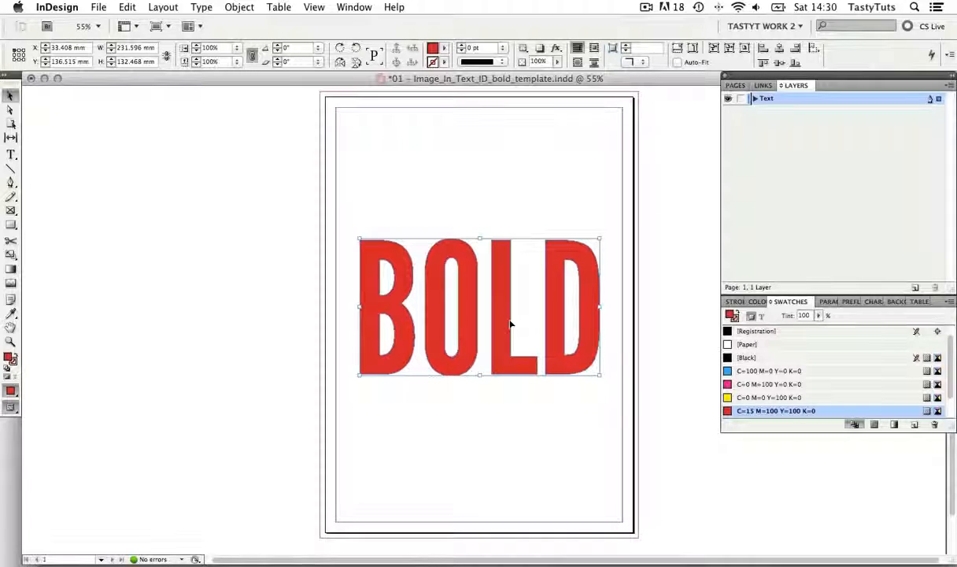
Place the blue and red texture JPG from the 02 - Image_Links folder inside the selected BOLD outlines
scroll(507, 323, left, 1)
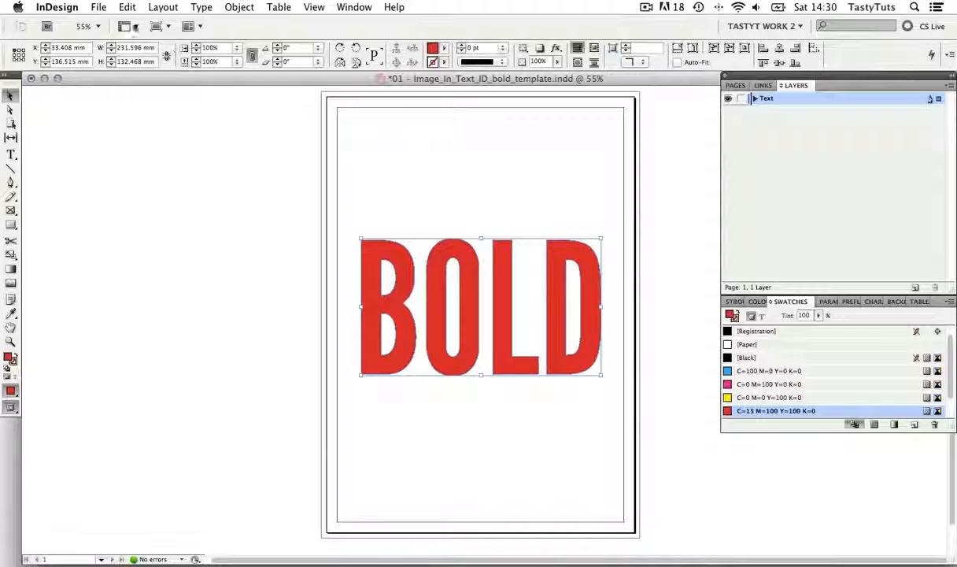
click(99, 7)
click(157, 198)
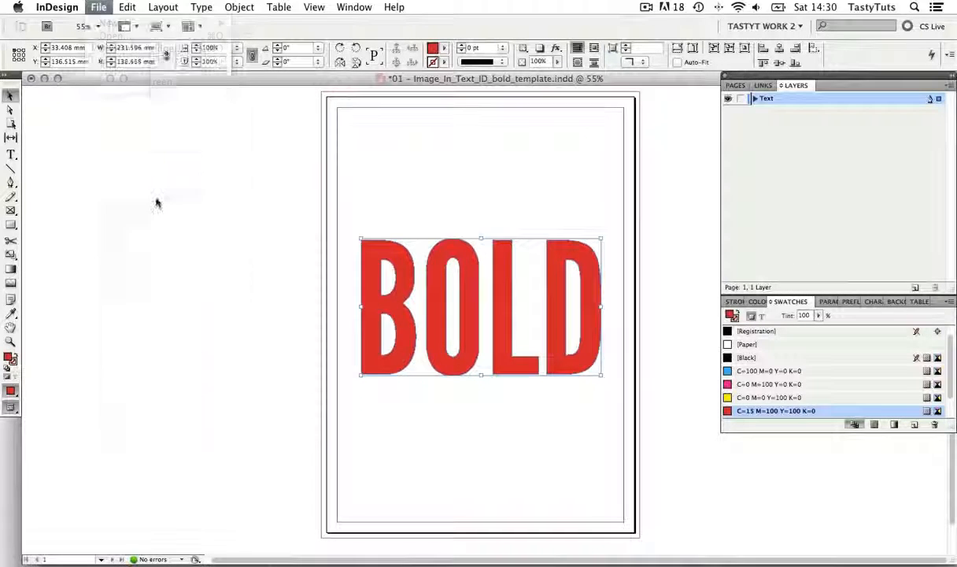
click(532, 107)
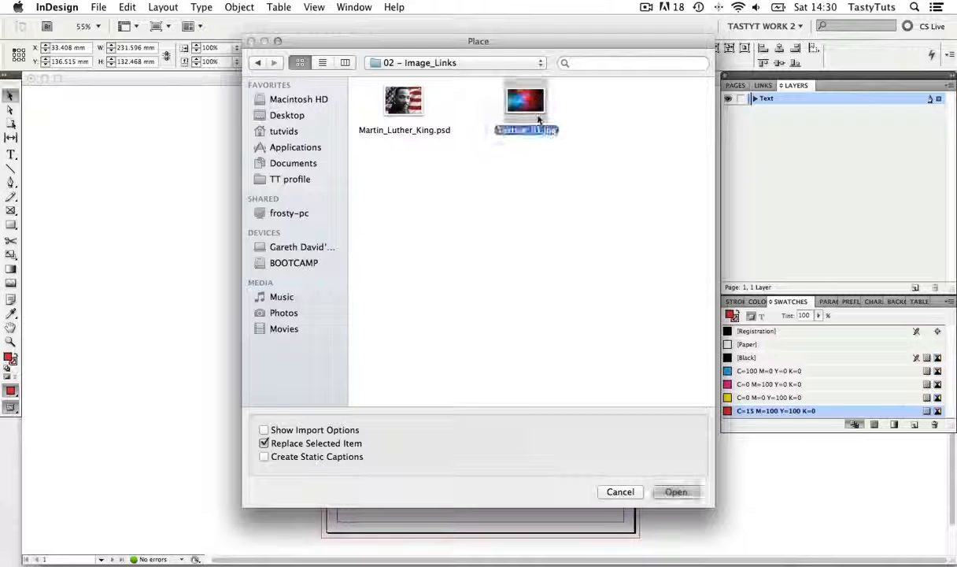
click(676, 492)
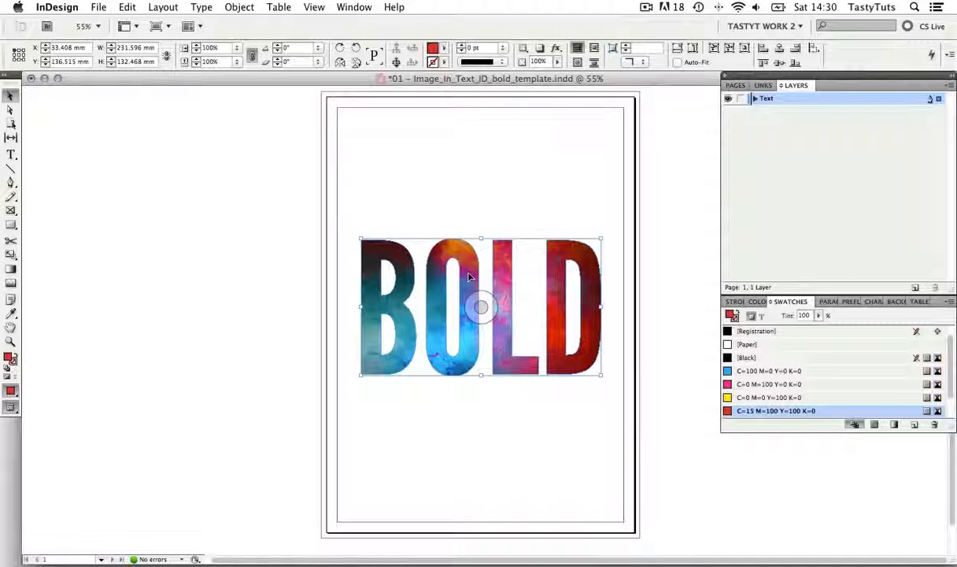
Scale the texture inside the BOLD outlines to about 362 × 234 mm and offset it to about X -55.7 mm, Y -43.3 mm
click(481, 307)
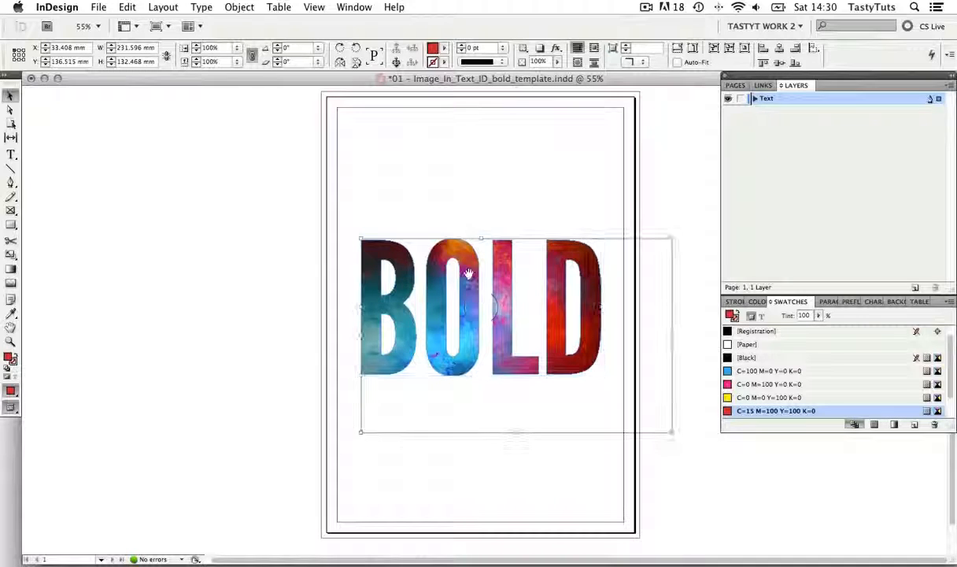
drag(468, 279, 421, 252)
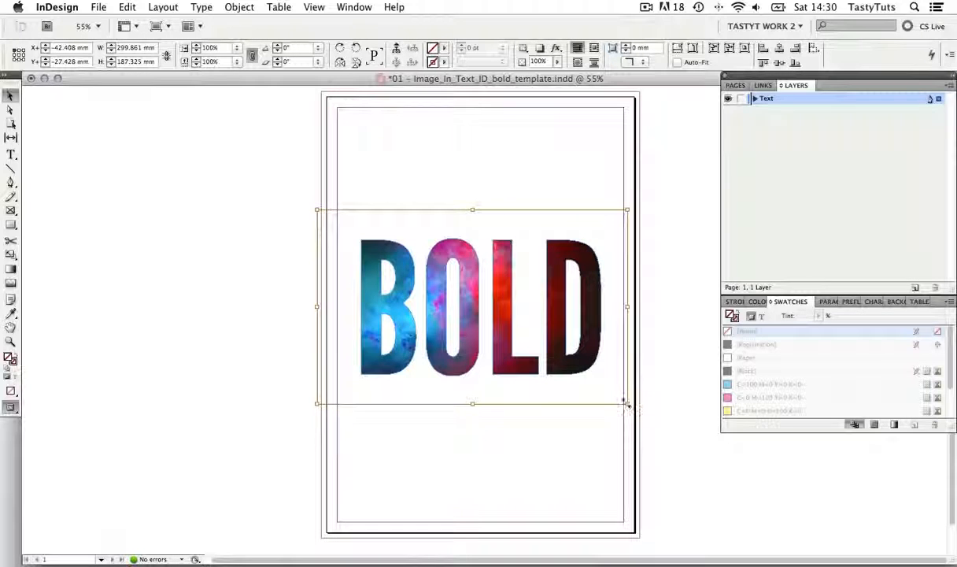
drag(626, 403, 688, 448)
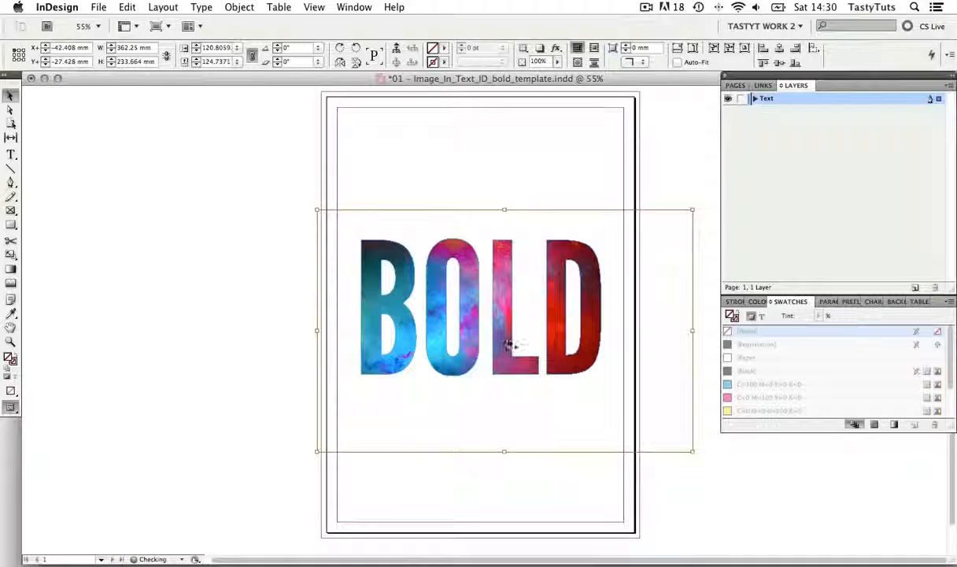
drag(504, 331, 469, 302)
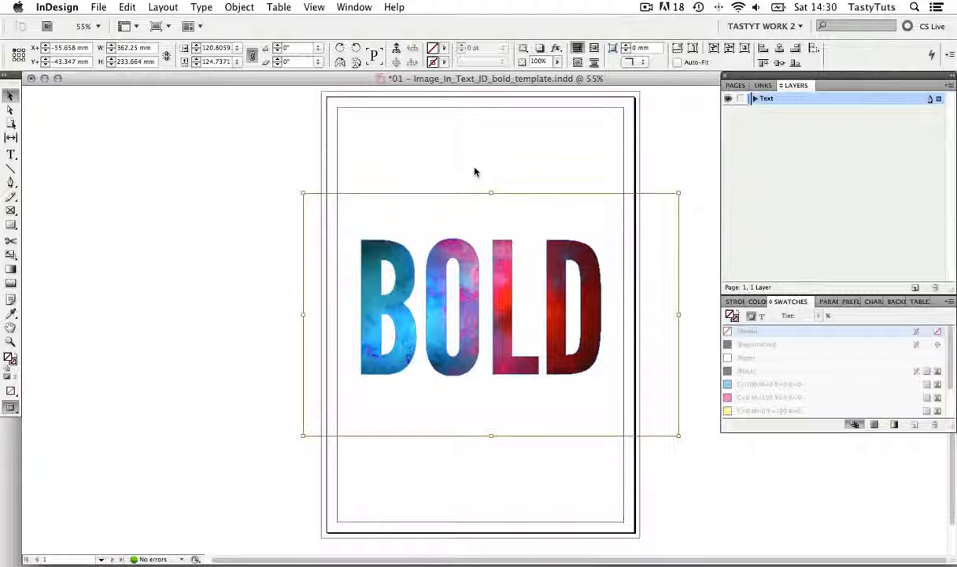
click(473, 163)
click(467, 250)
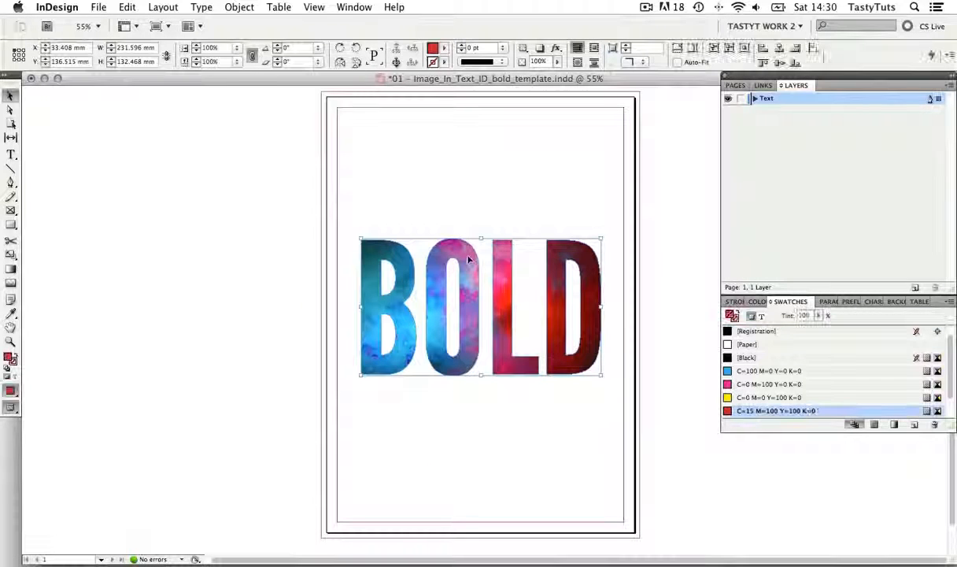
click(590, 207)
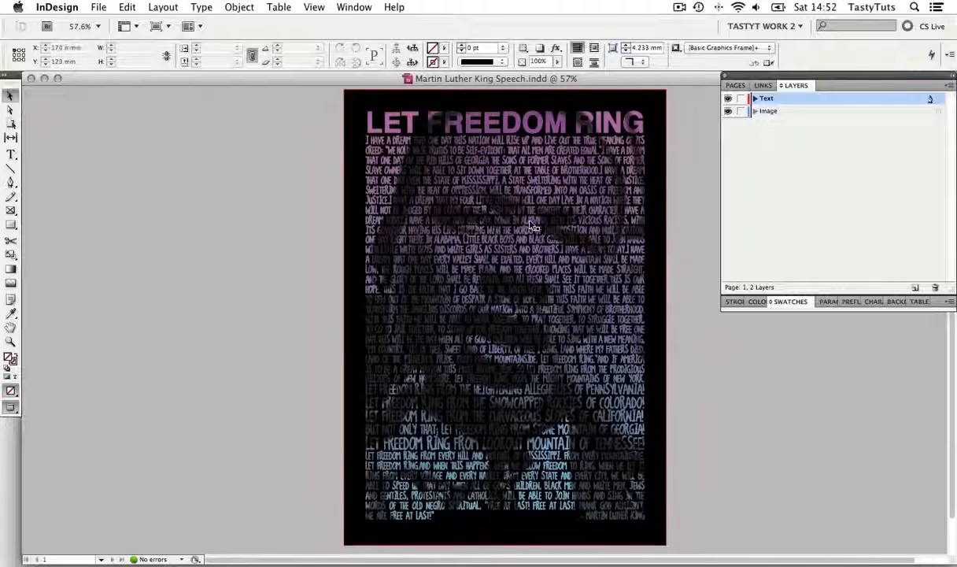
Examine the live speech text and the full-page black frame in the Martin Luther King Speech poster
double_click(530, 220)
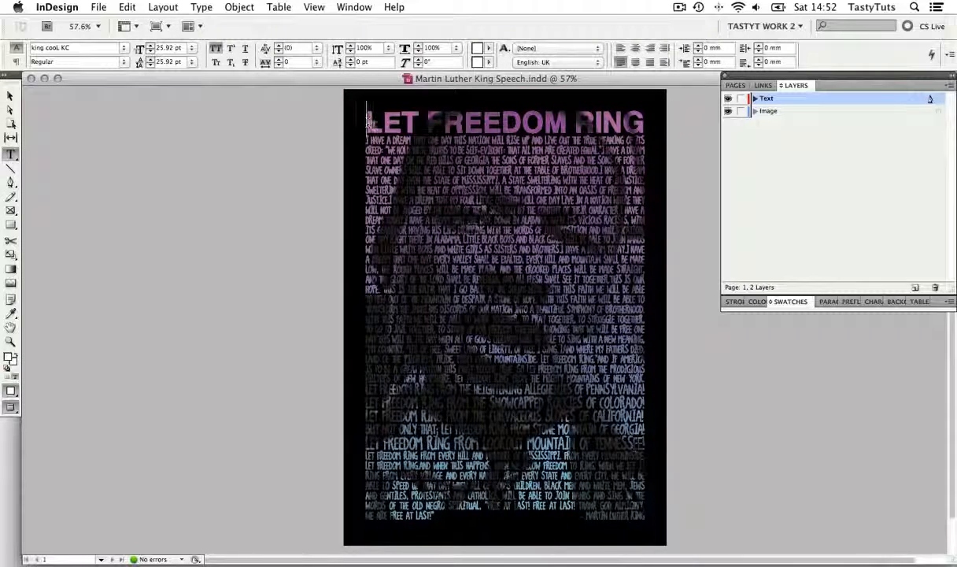
drag(356, 114, 670, 506)
key(Escape)
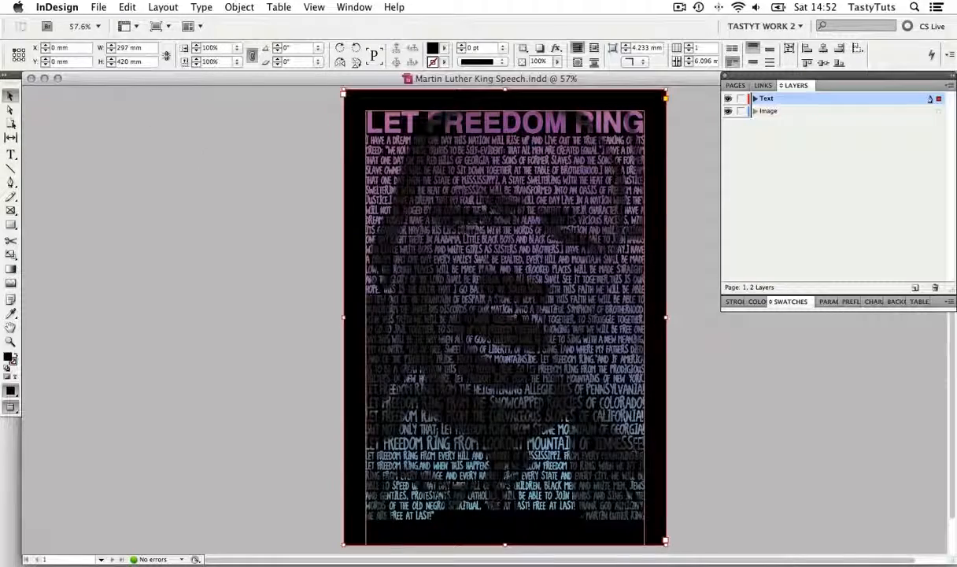
click(693, 192)
drag(691, 191, 680, 192)
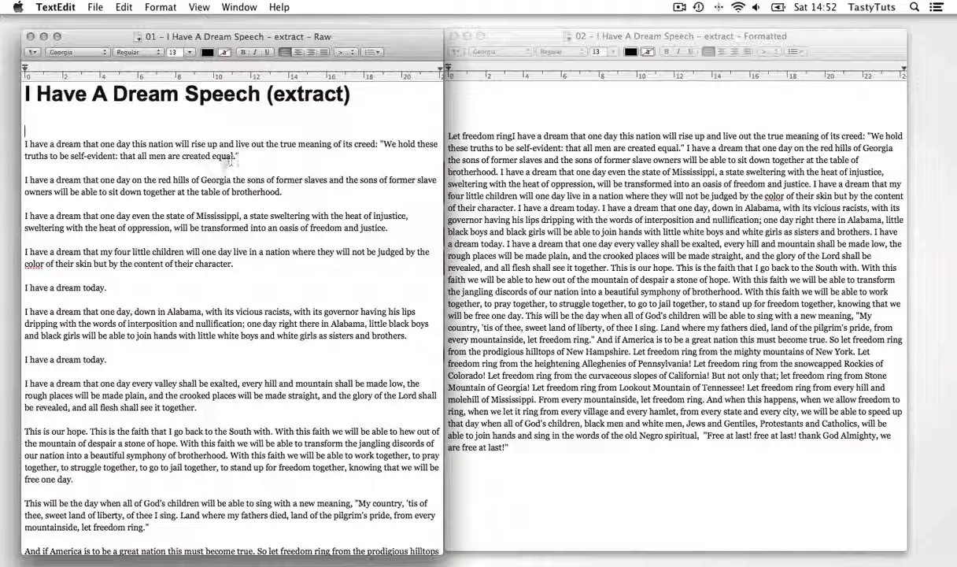
Switch to TextEdit and review the continuous text in the 02 - I Have A Dream Speech - extract - Formatted document
click(558, 37)
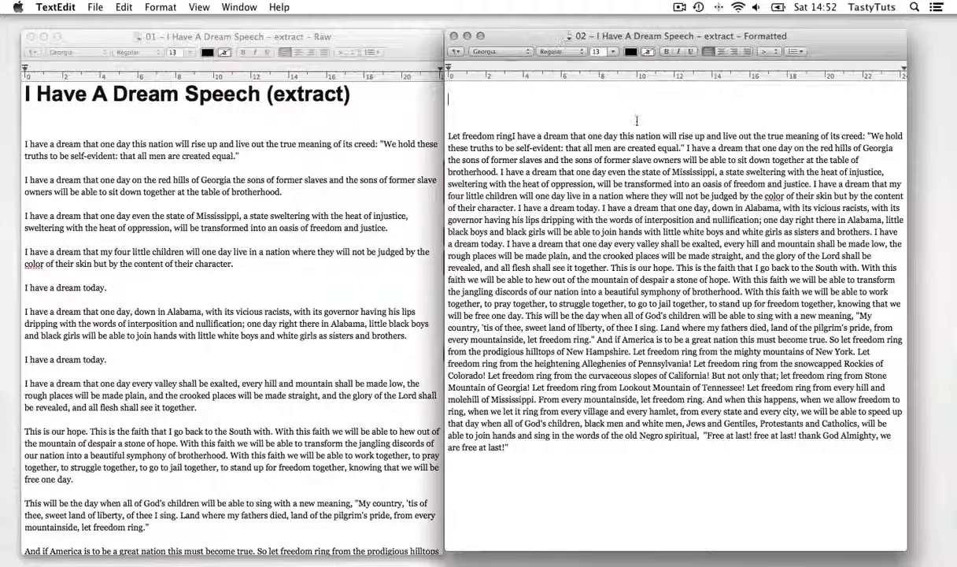
drag(448, 130, 618, 442)
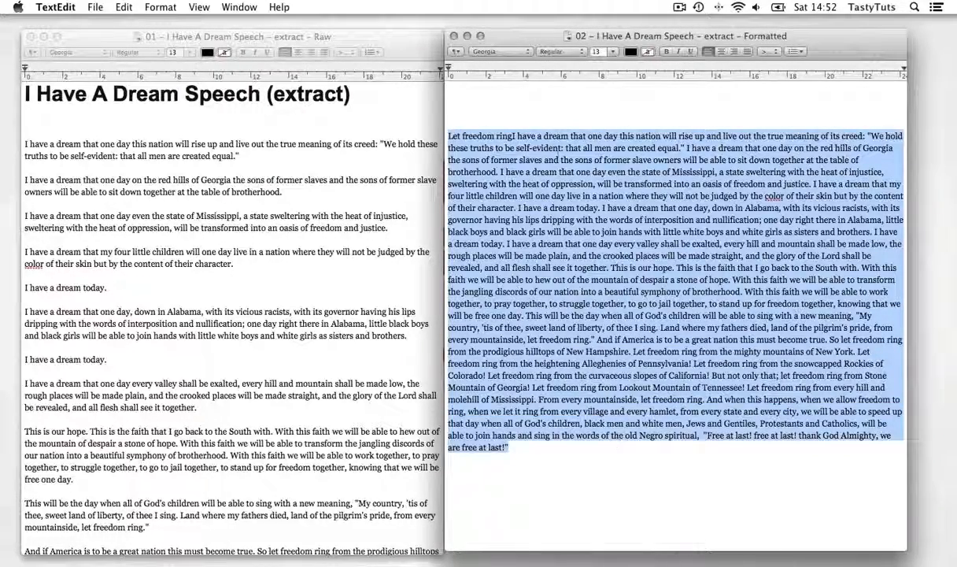
click(494, 98)
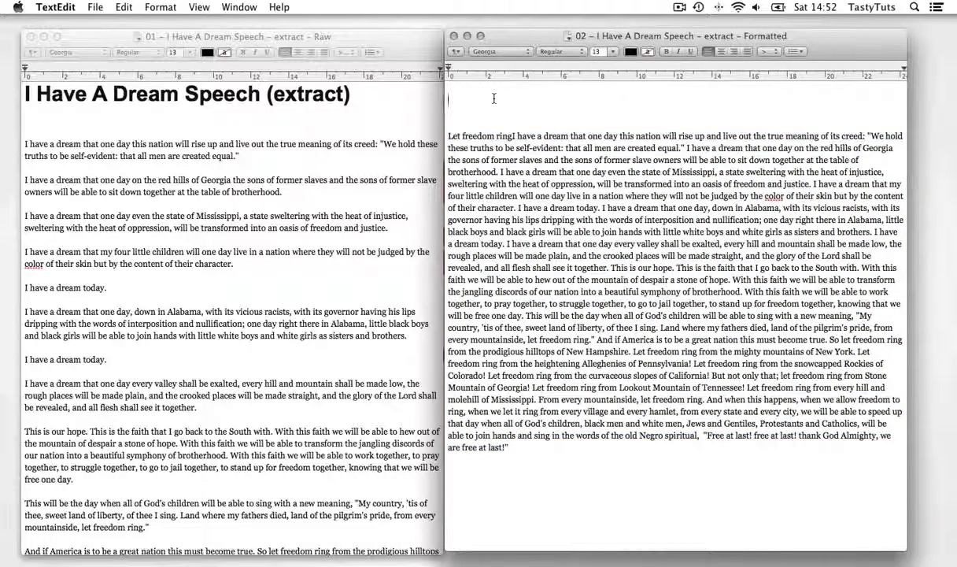
Switch back to InDesign, show the poster in normal view with its guides, and hide the Image layer
key(super+Tab)
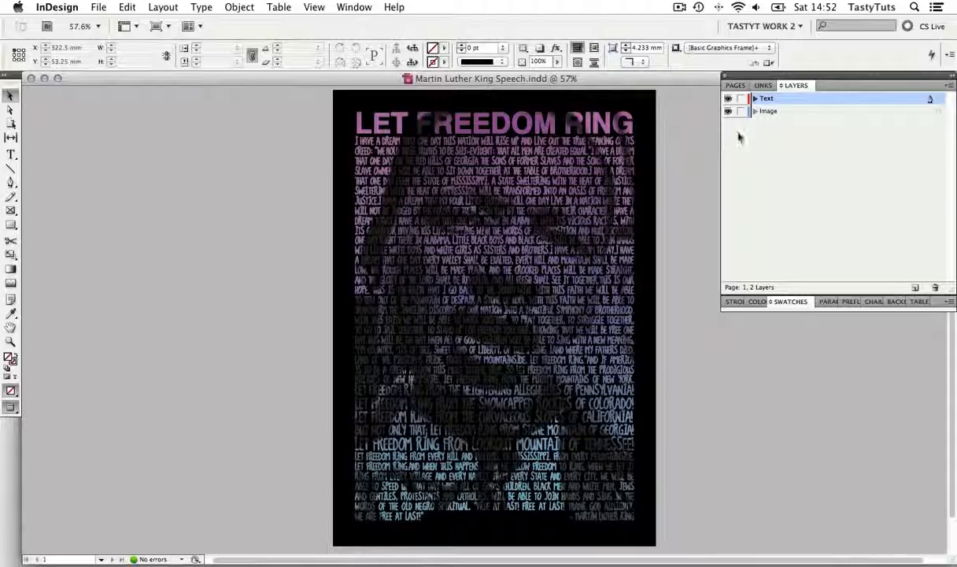
key(w)
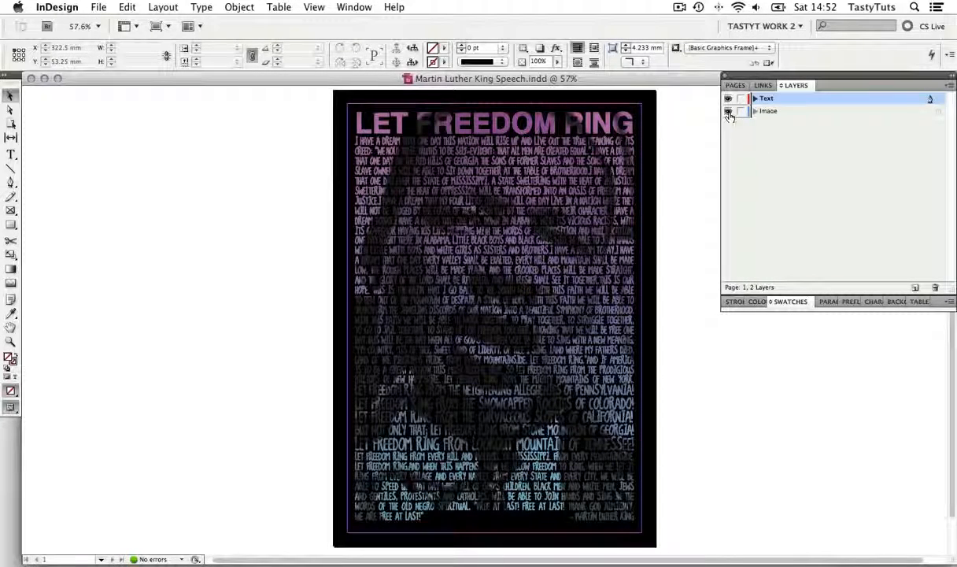
click(728, 111)
click(729, 114)
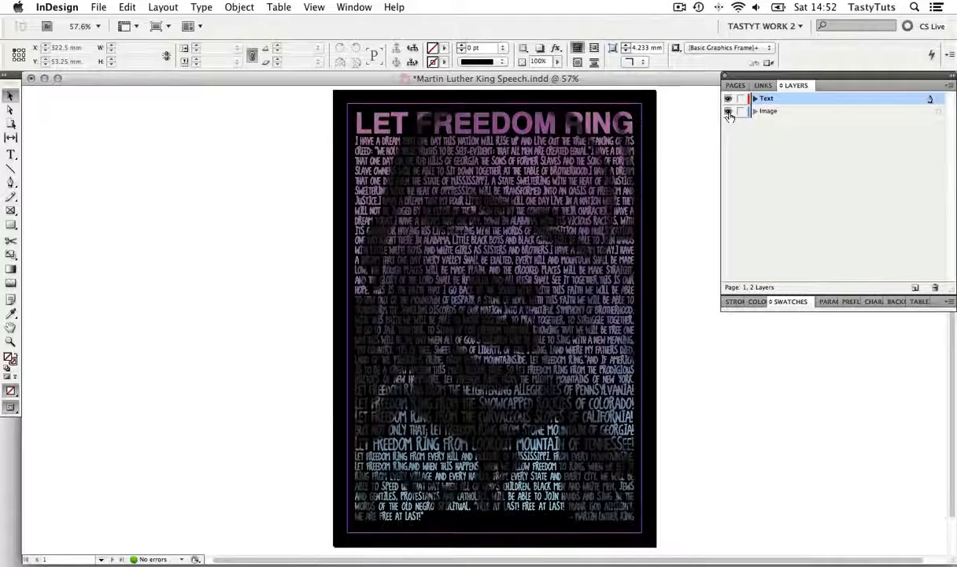
click(729, 114)
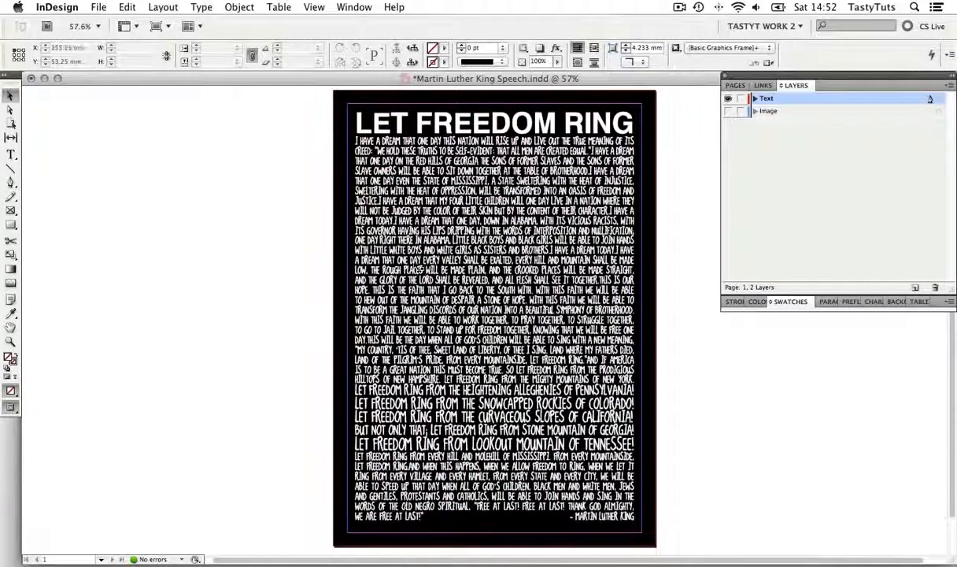
Review the inset spacing in the full-page black text frame's Text Frame Options, and deselect the frame
click(510, 144)
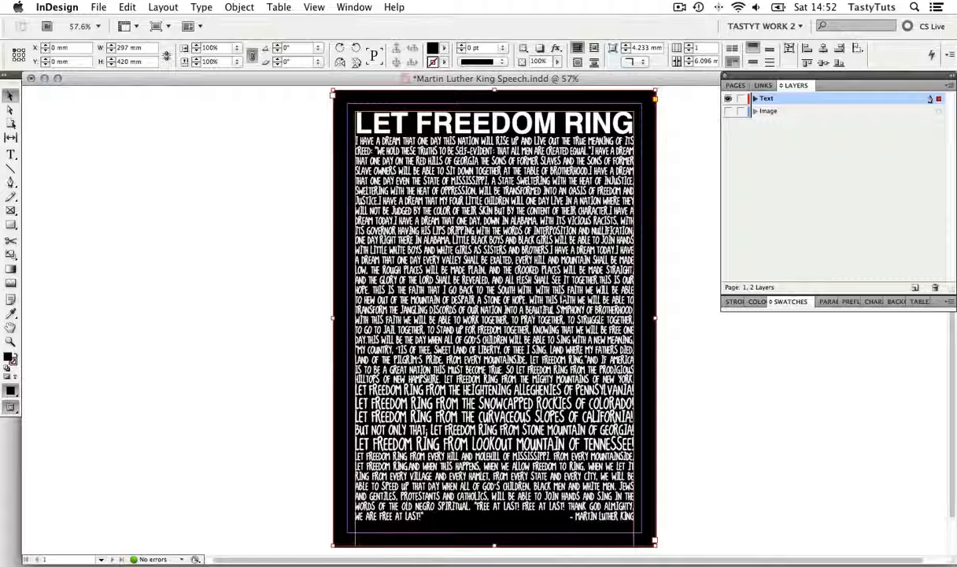
right_click(564, 296)
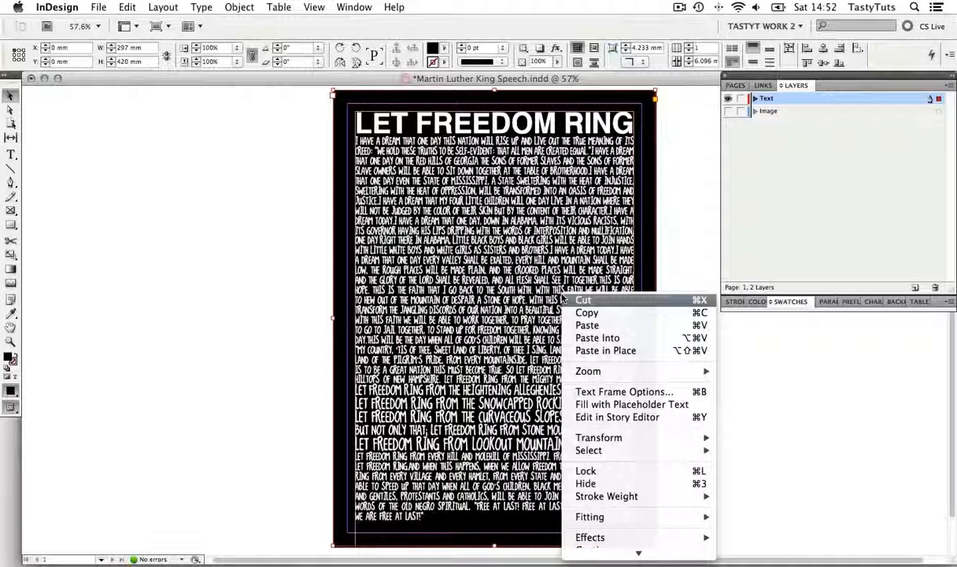
click(619, 394)
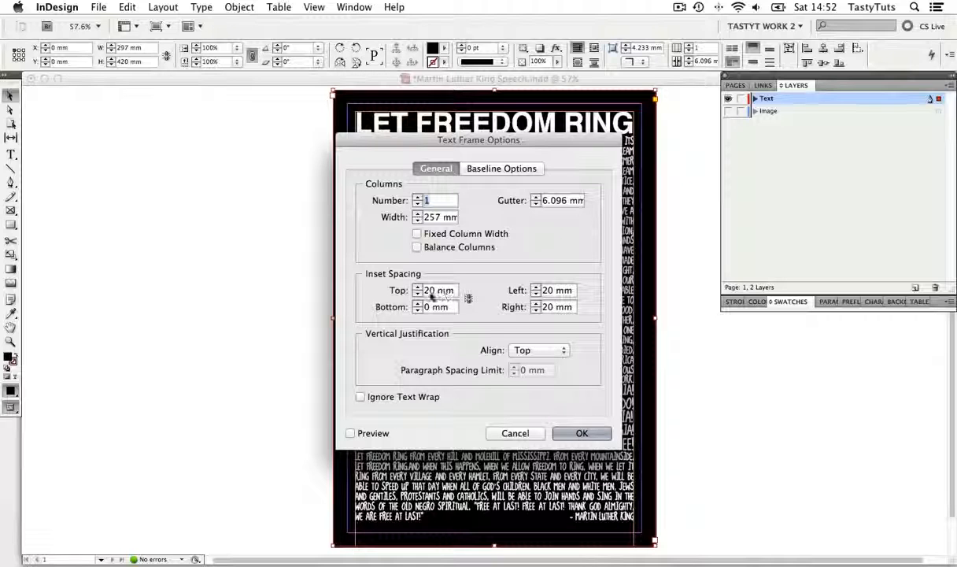
click(582, 433)
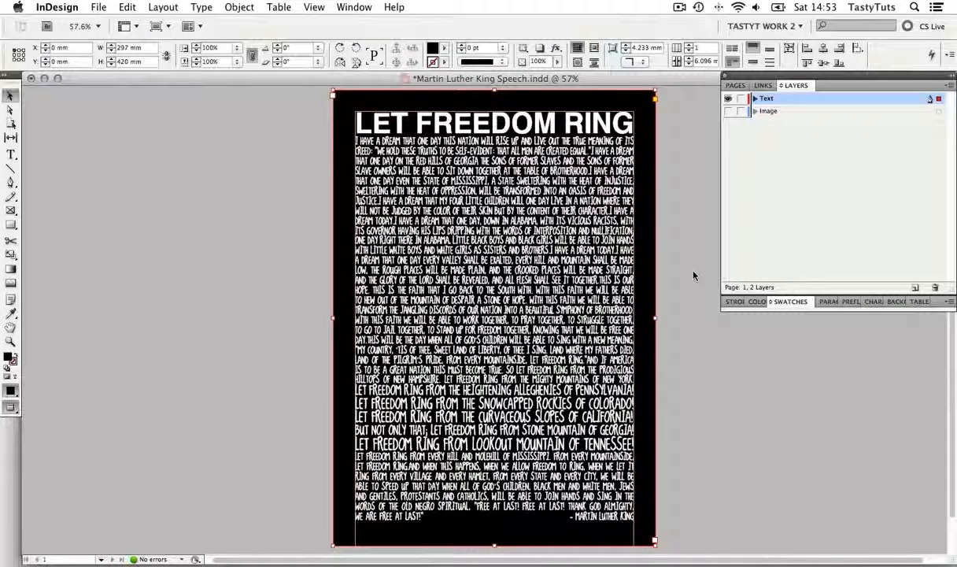
click(694, 275)
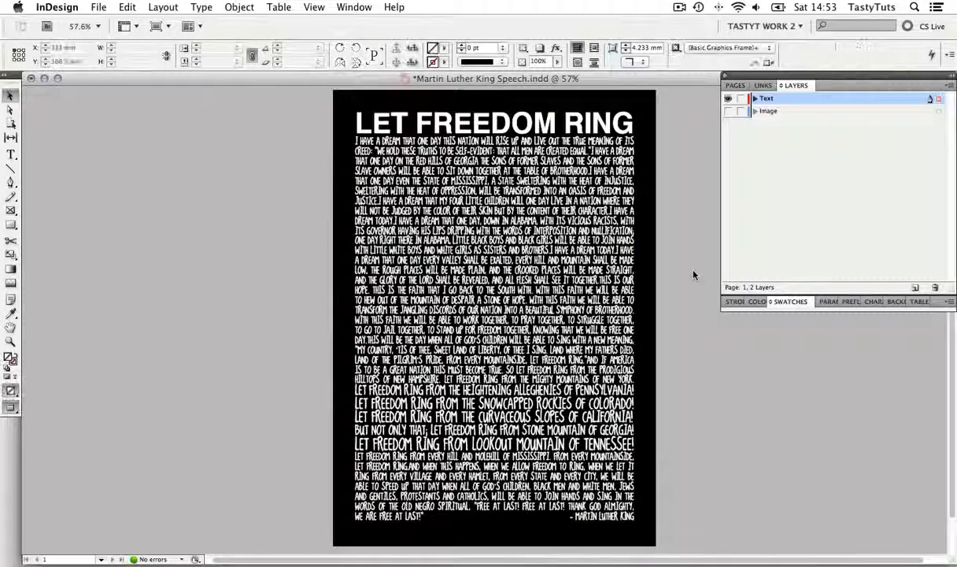
Activate the Type tool for working in the poster's speech text
key(t)
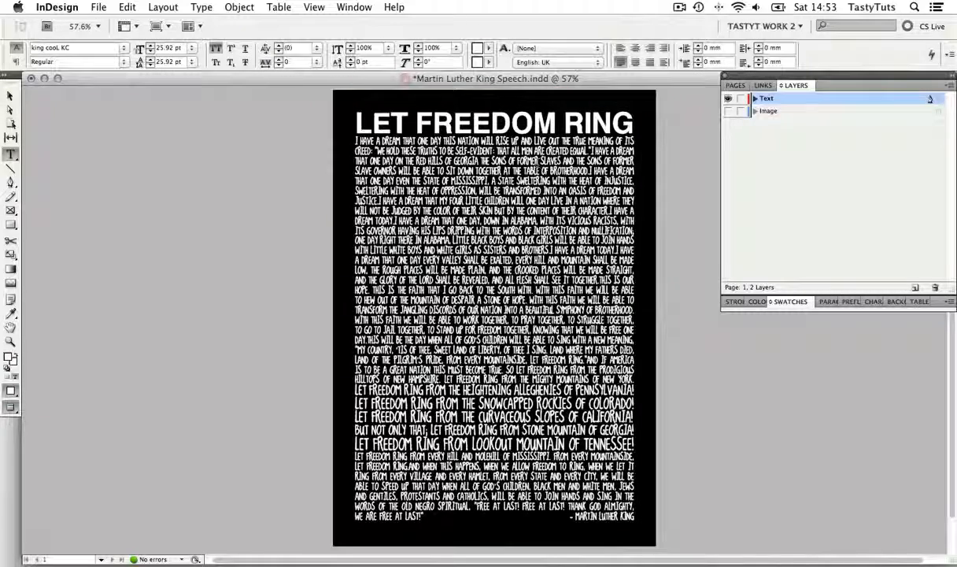
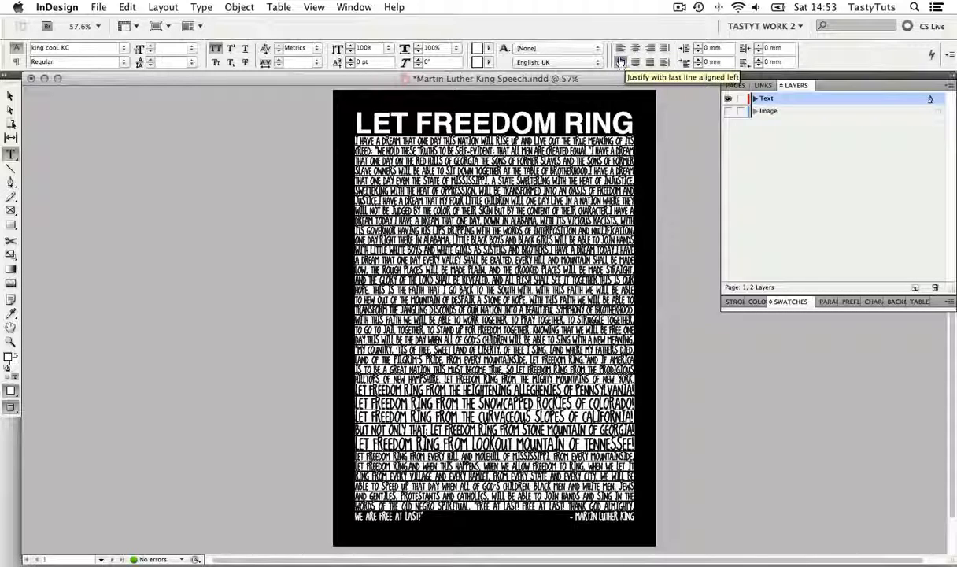
Try left and centre alignment on the selected speech text, and restore justification with the last line aligned left
click(620, 49)
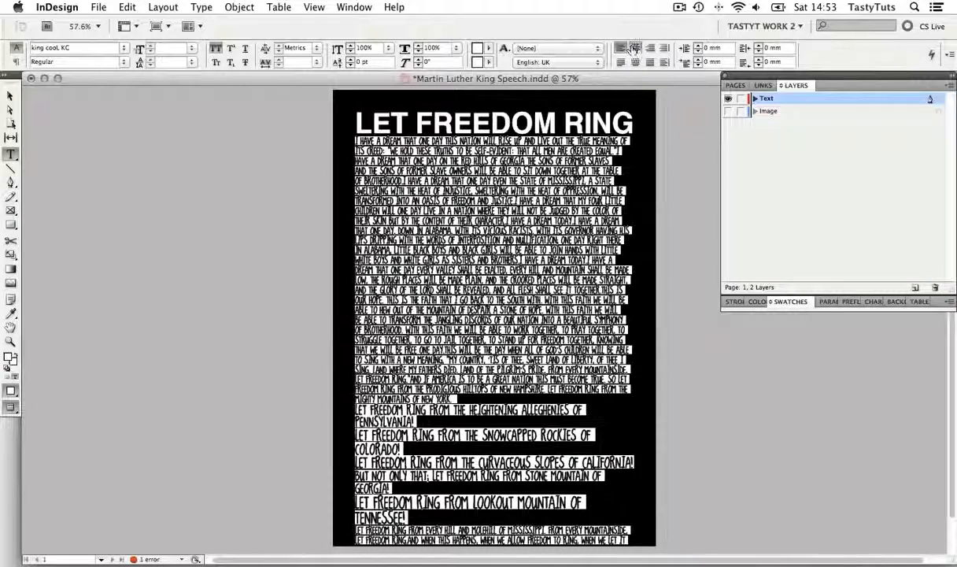
click(635, 48)
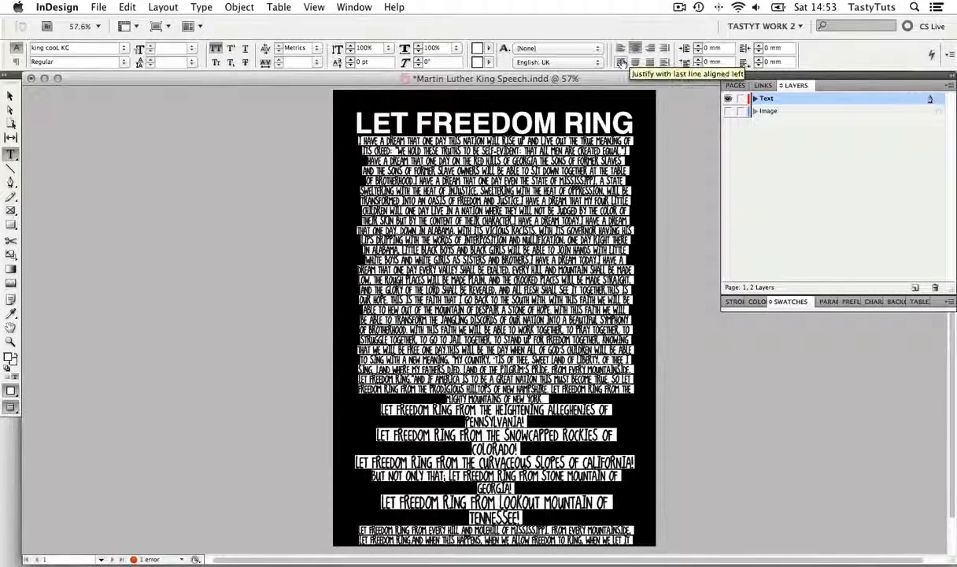
click(621, 62)
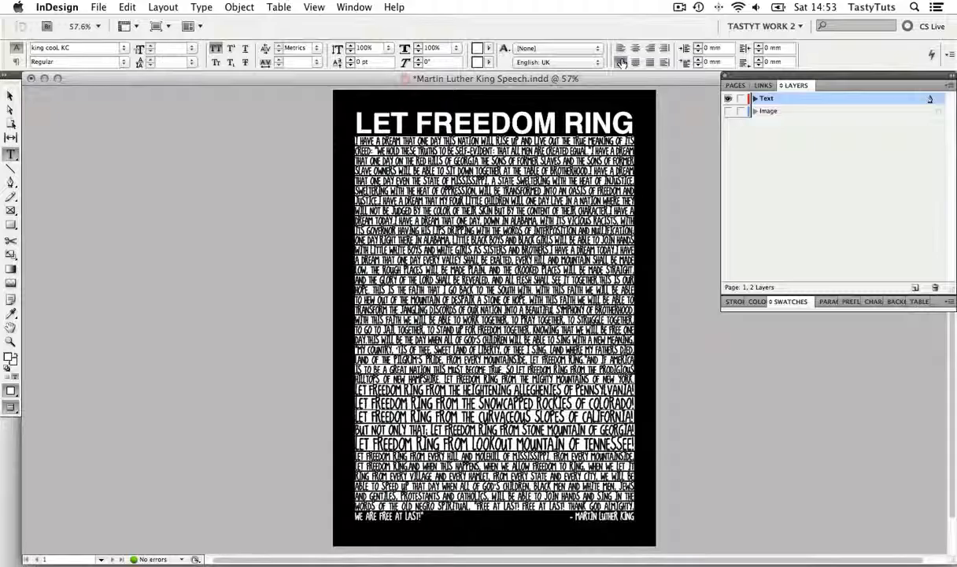
Leave text editing, show the Image layer behind the speech text, and deselect the text frame
click(11, 95)
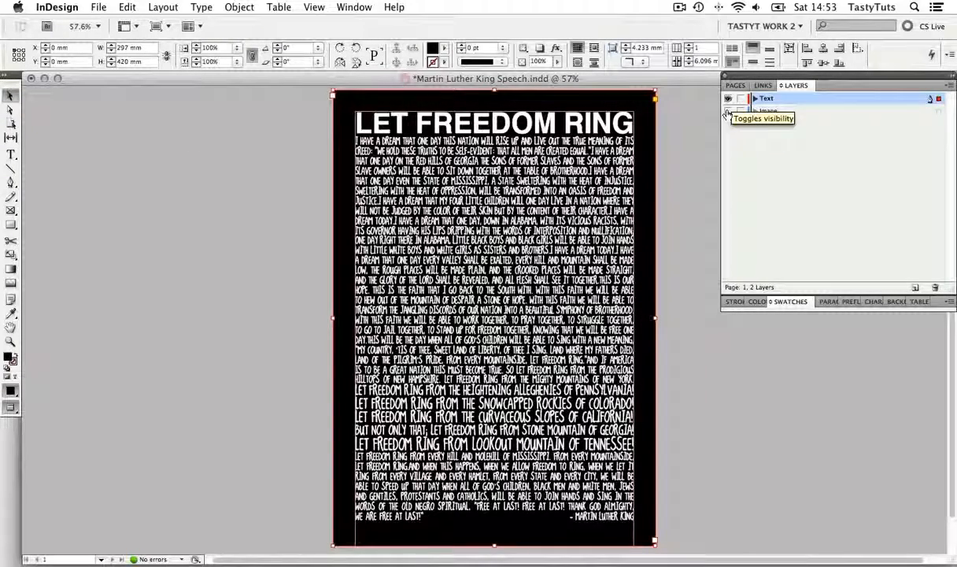
click(728, 111)
click(682, 187)
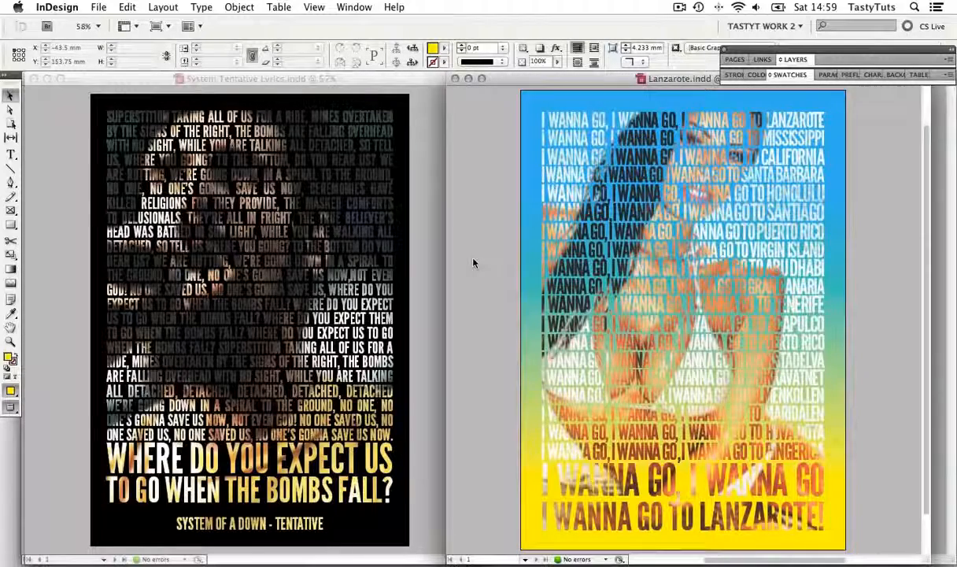
Select the full-page gradient-filled text frame in the Lanzarote poster
click(838, 311)
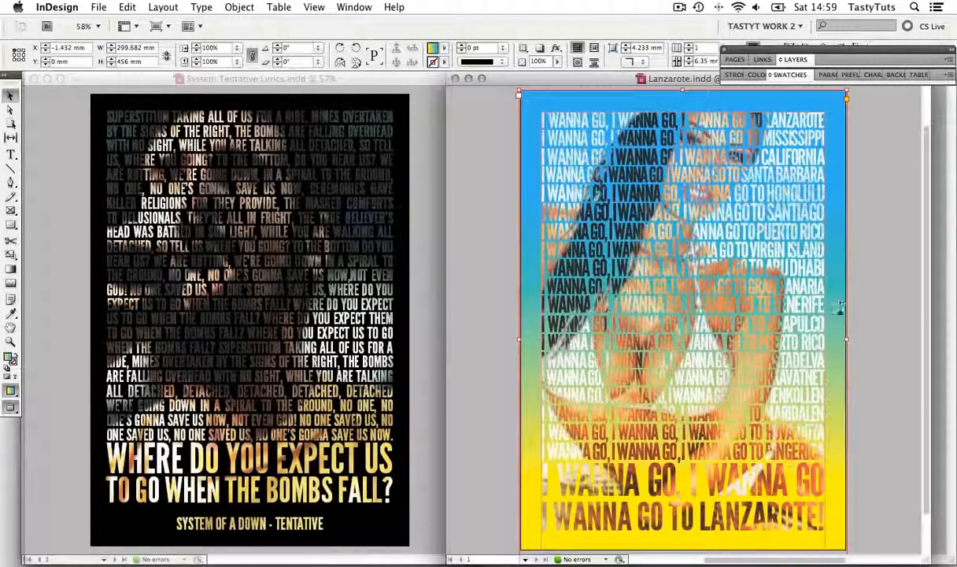